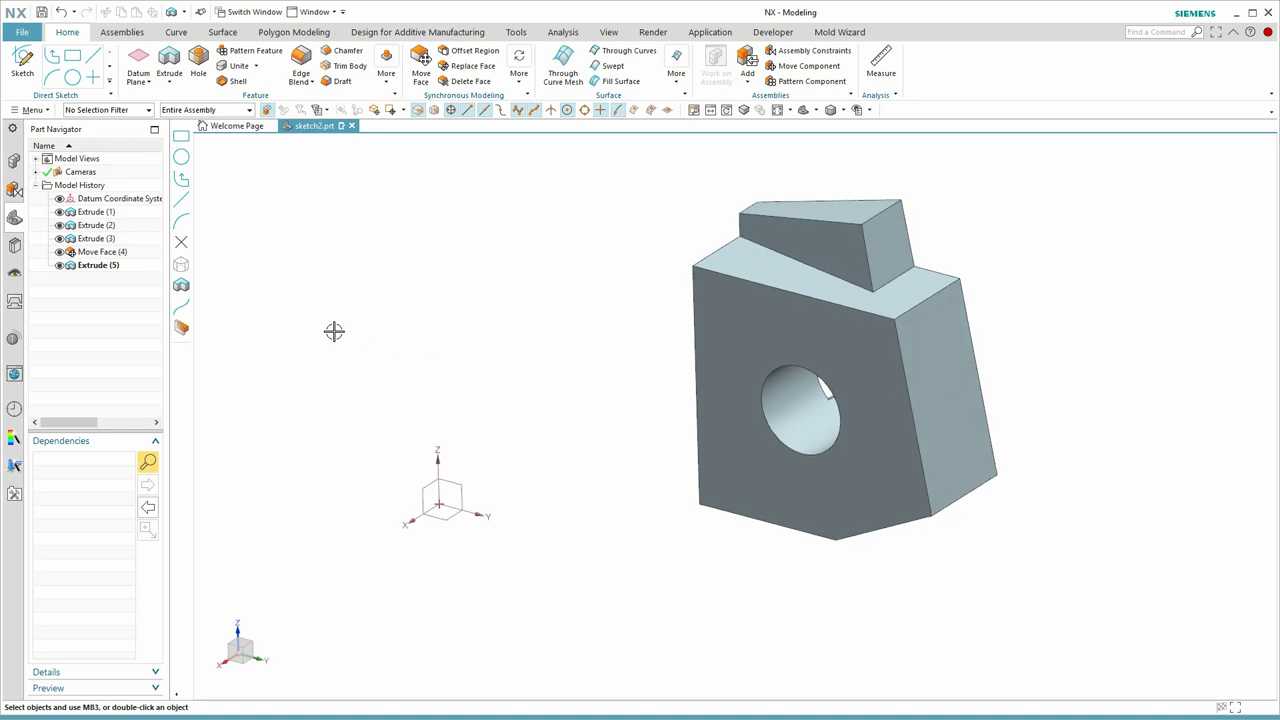
Start an Extrude section sketch on the YZ plane of the datum coordinate system and finish it without drawing anything.
left_click(172, 62)
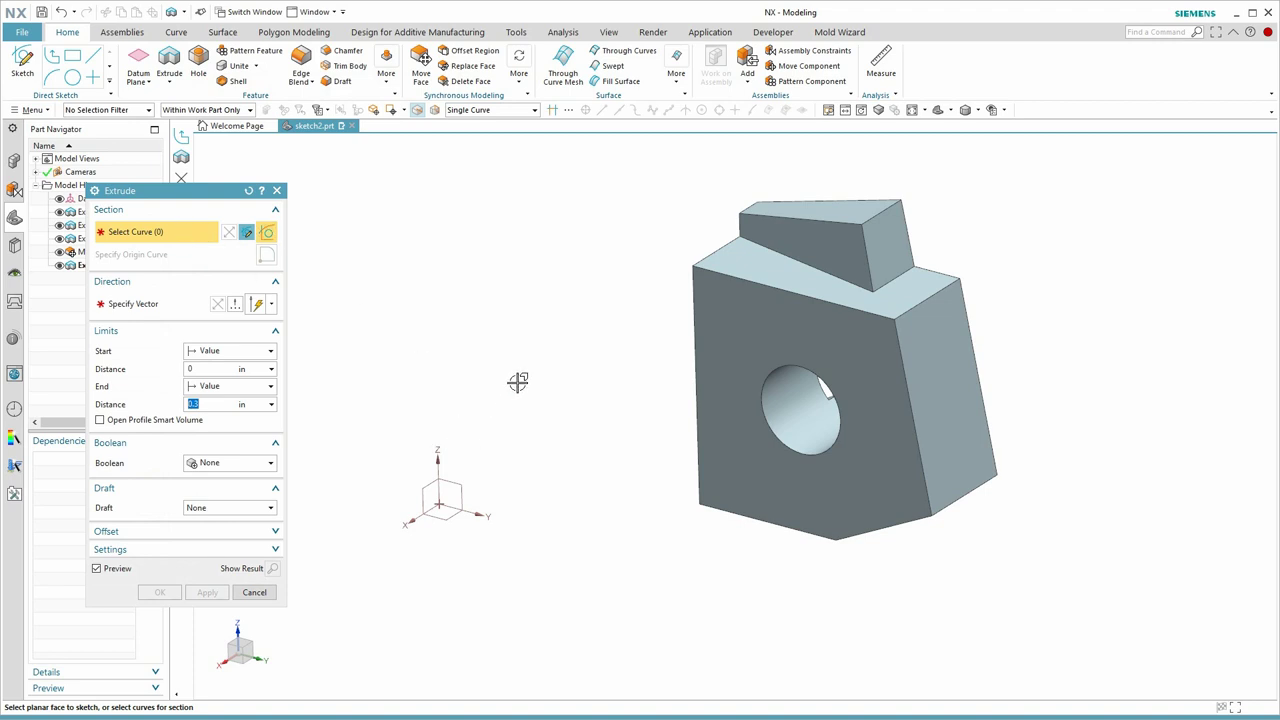
middle_click_drag(502, 364, 520, 362, "shift")
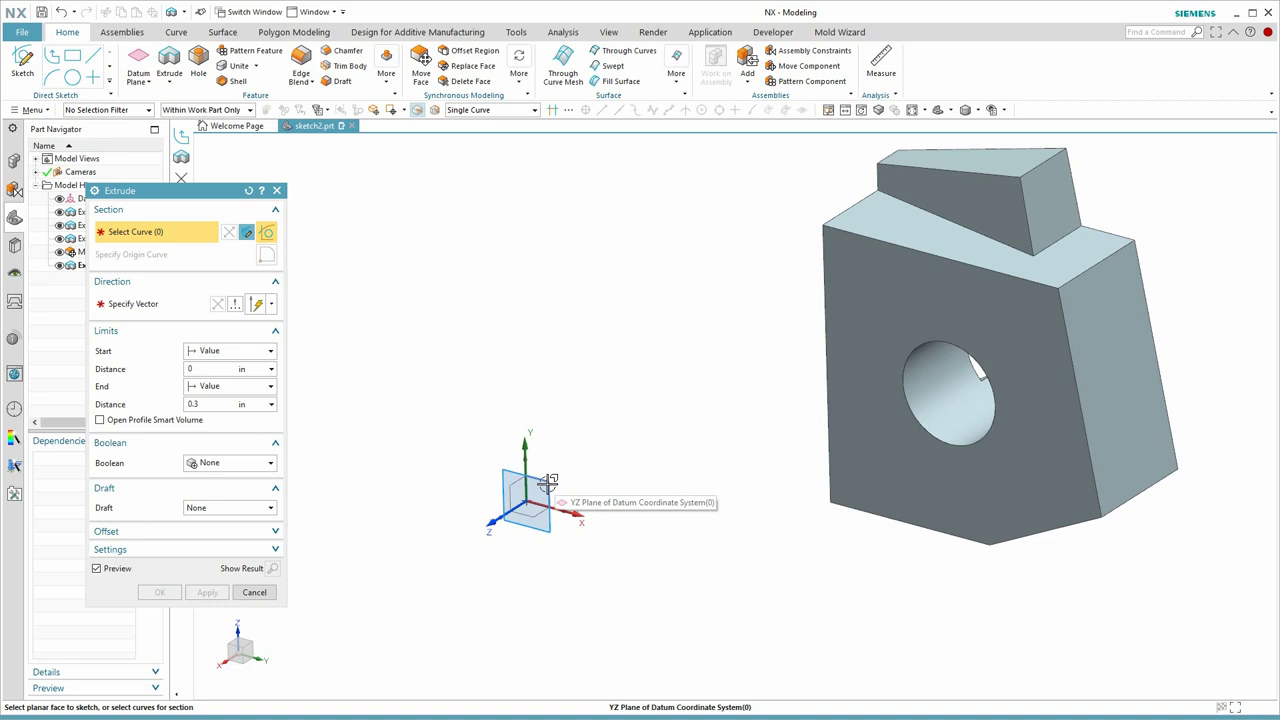
left_click(548, 483)
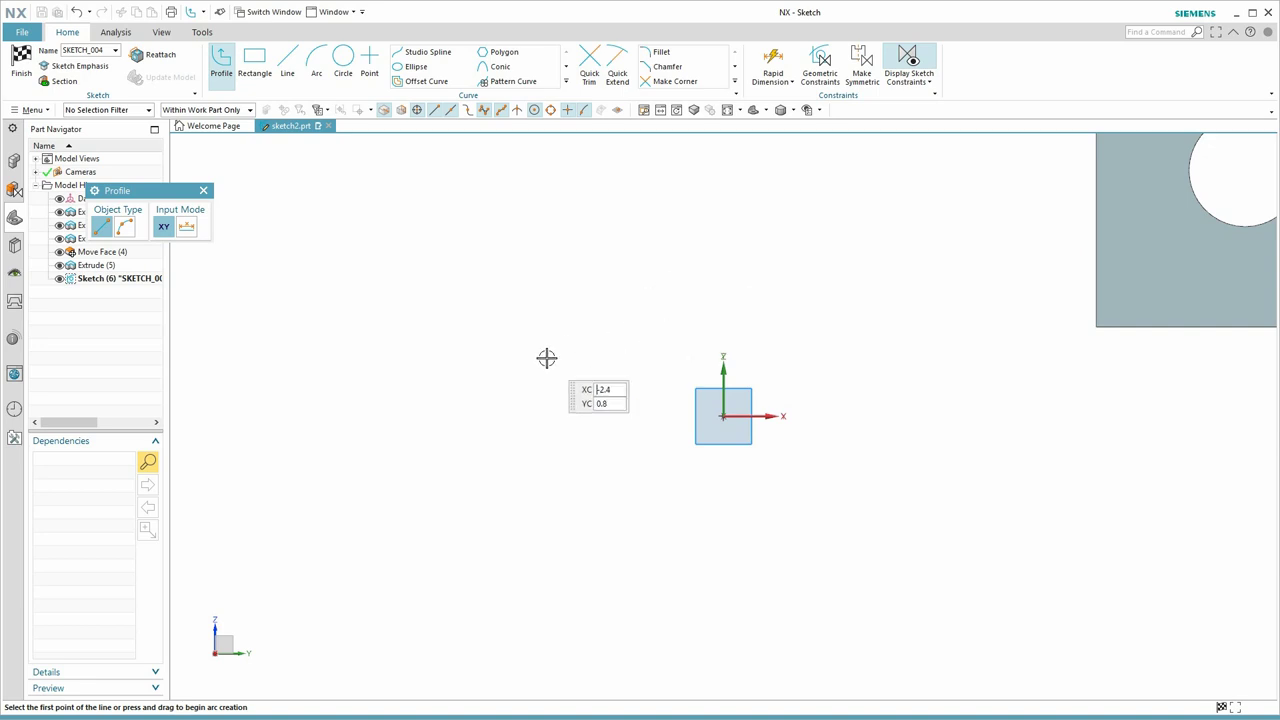
middle_click_drag(573, 341, 562, 342, "shift")
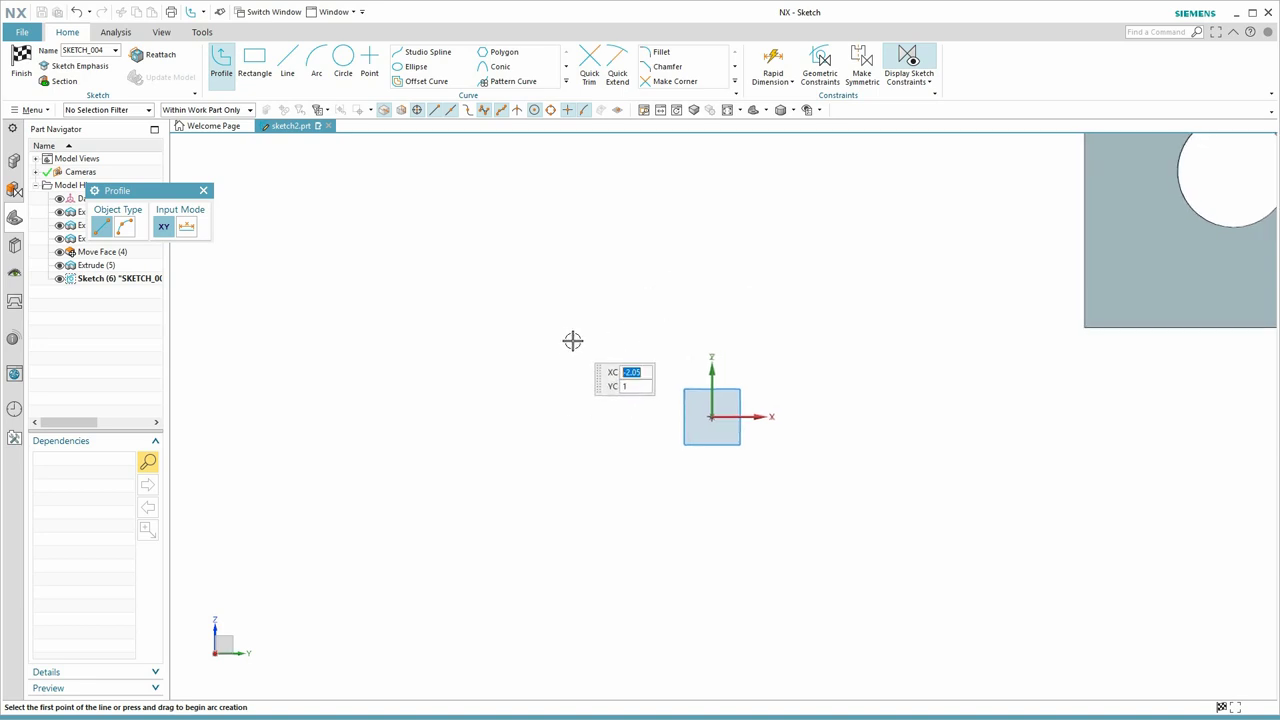
left_click(21, 60)
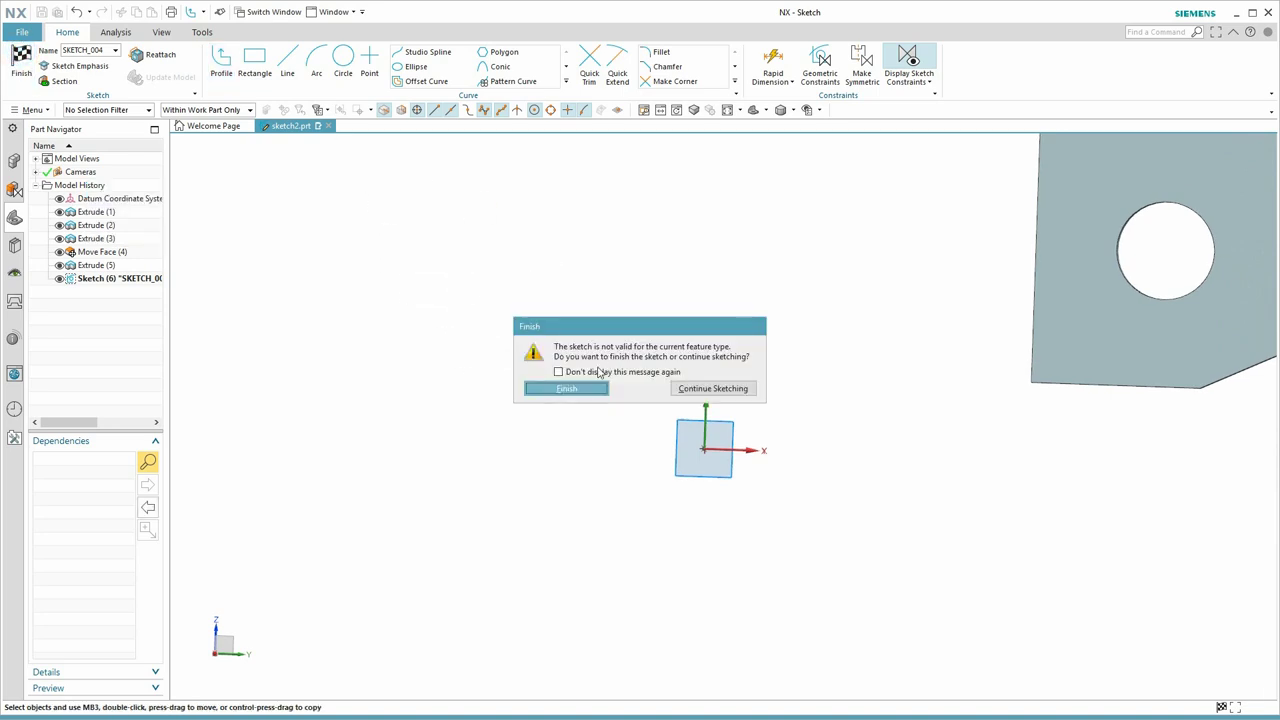
left_click(570, 383)
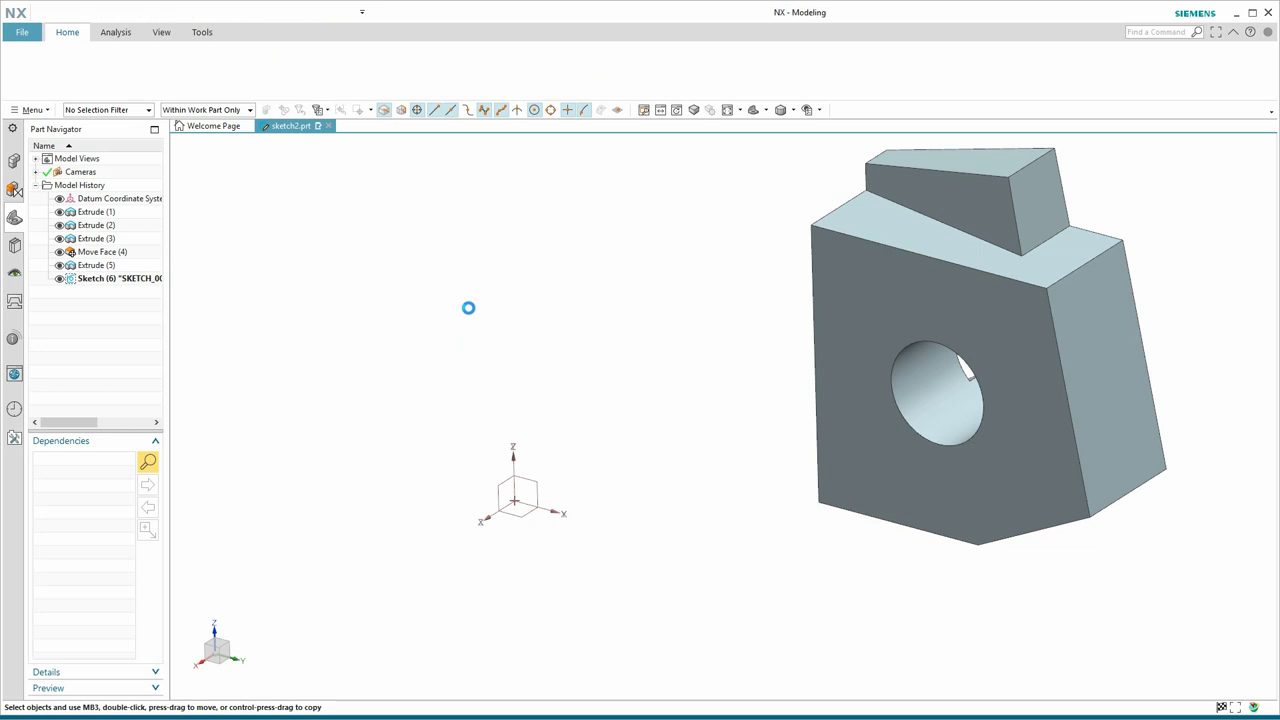
With Extrude active, examine how the previewed sketch axes orient on the block's large holed face from different viewing angles.
key("x")
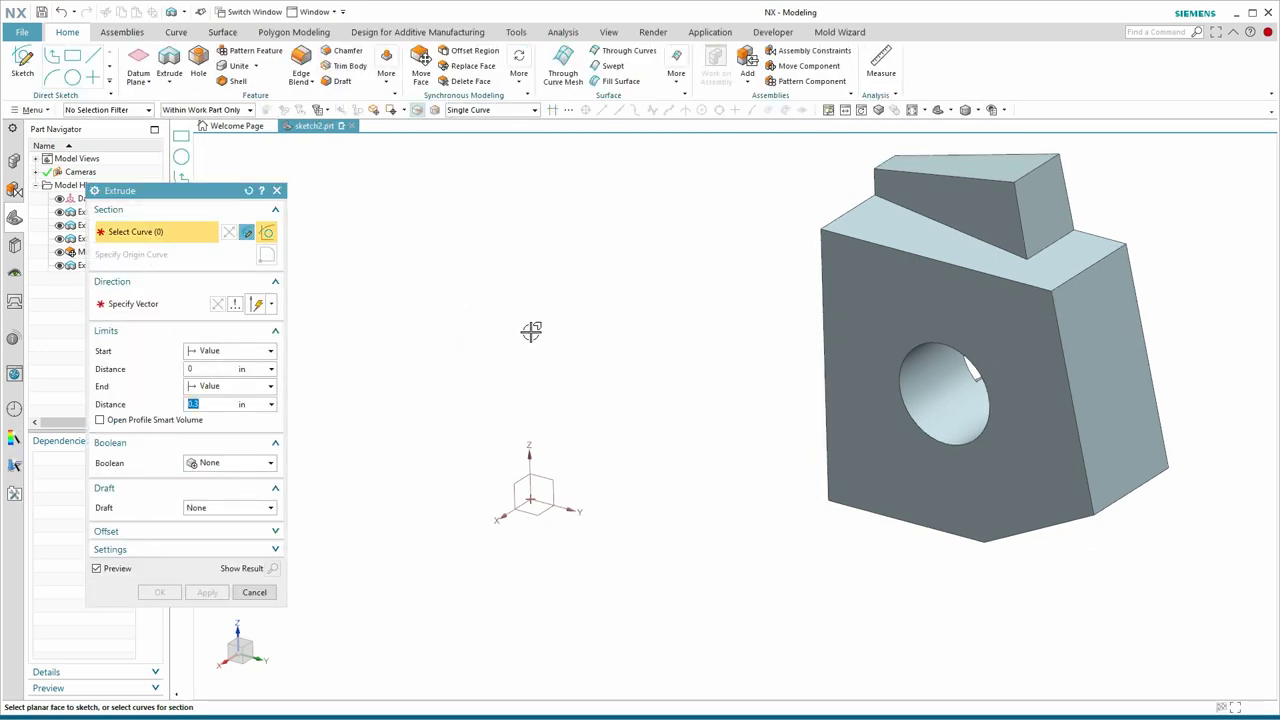
scroll(532, 332, "down", 1)
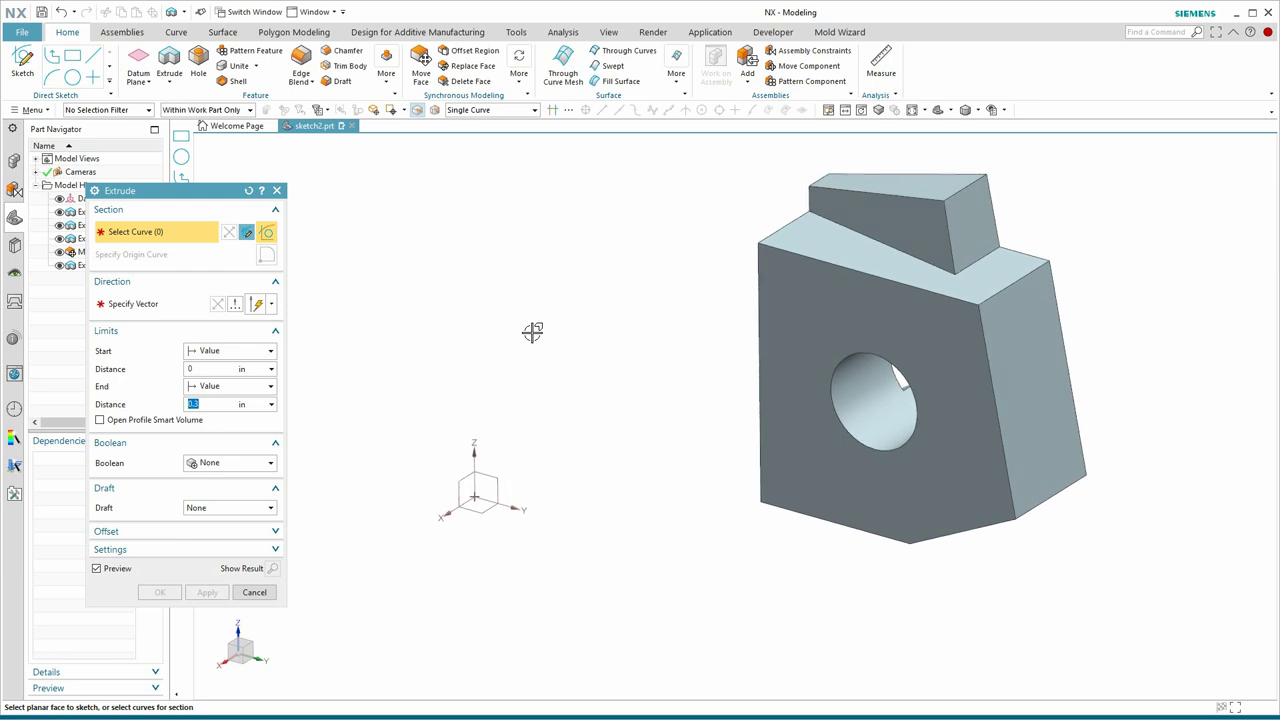
middle_click_drag(532, 332, 500, 354)
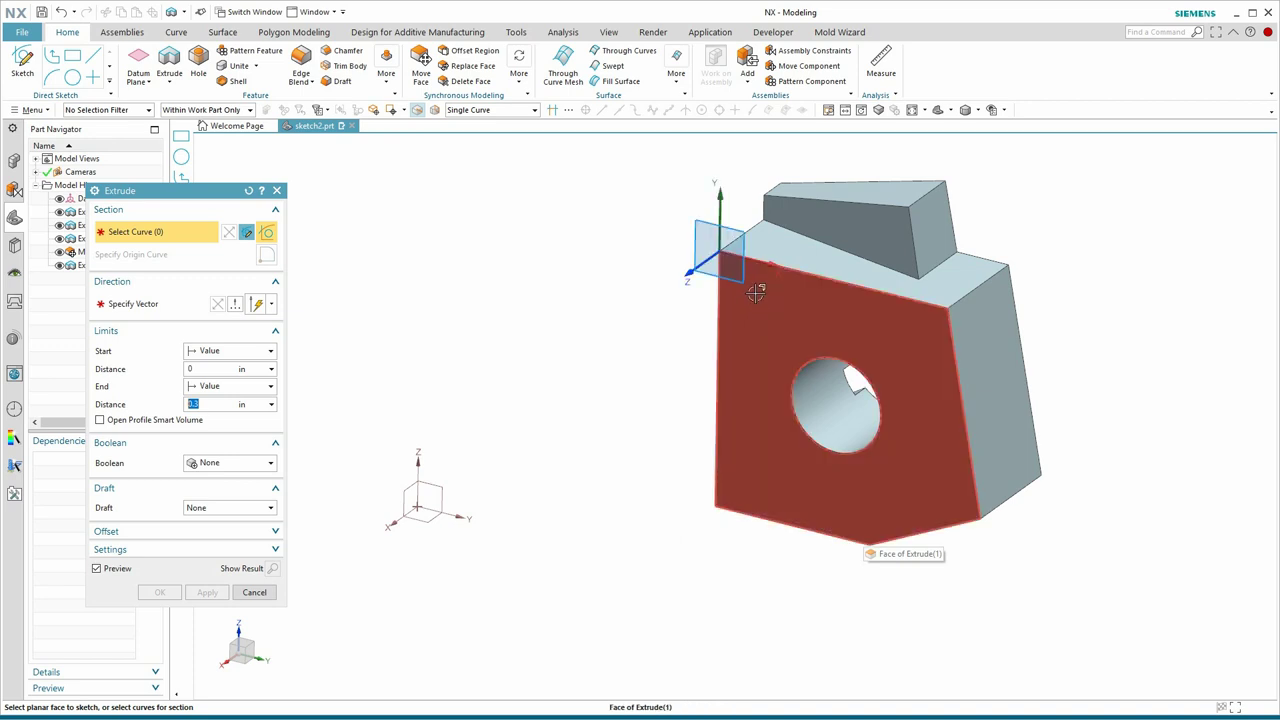
mouse_move(758, 292)
middle_mouse_down()
mouse_move(768, 300)
mouse_move(750, 303)
middle_mouse_up()
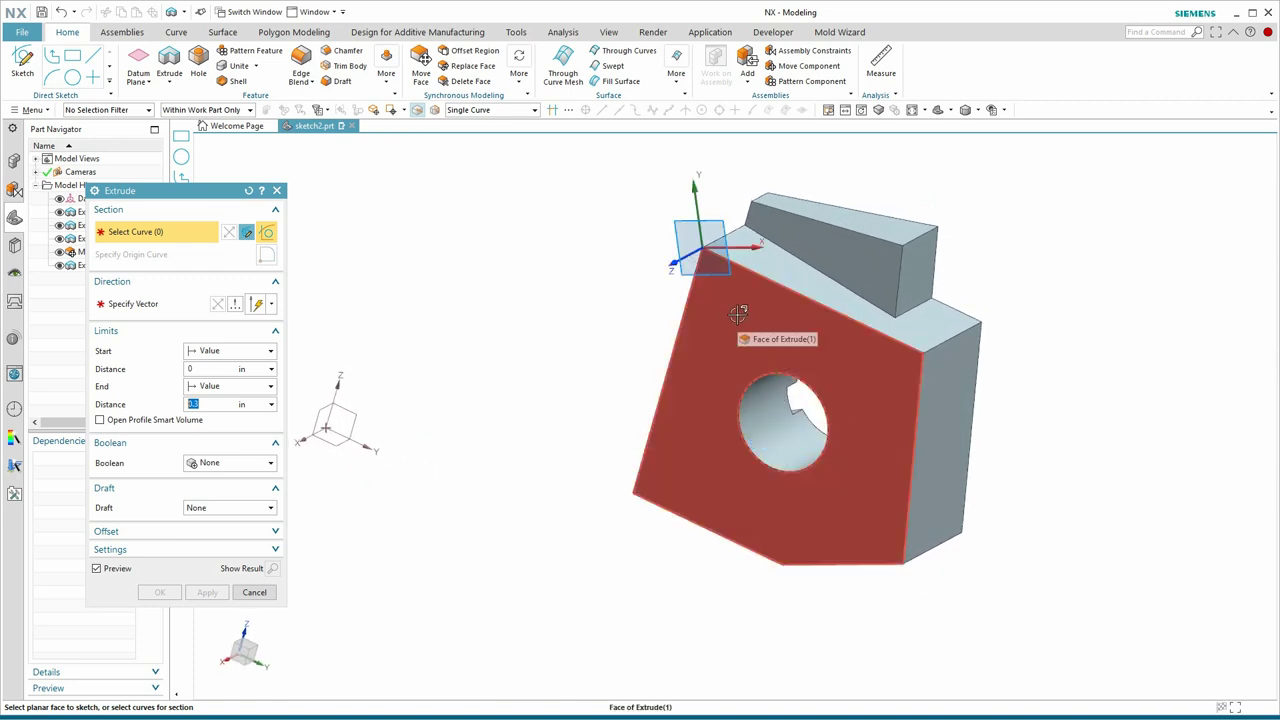
middle_click_drag(740, 312, 732, 316)
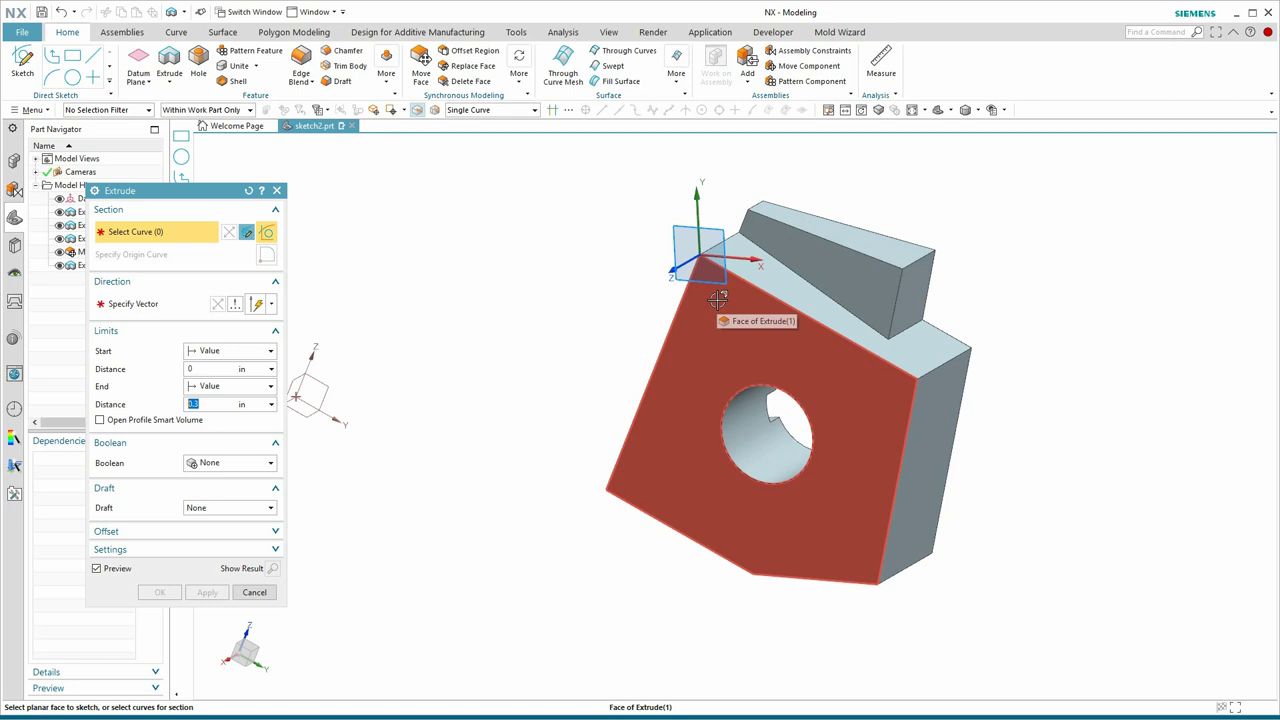
left_click(718, 300)
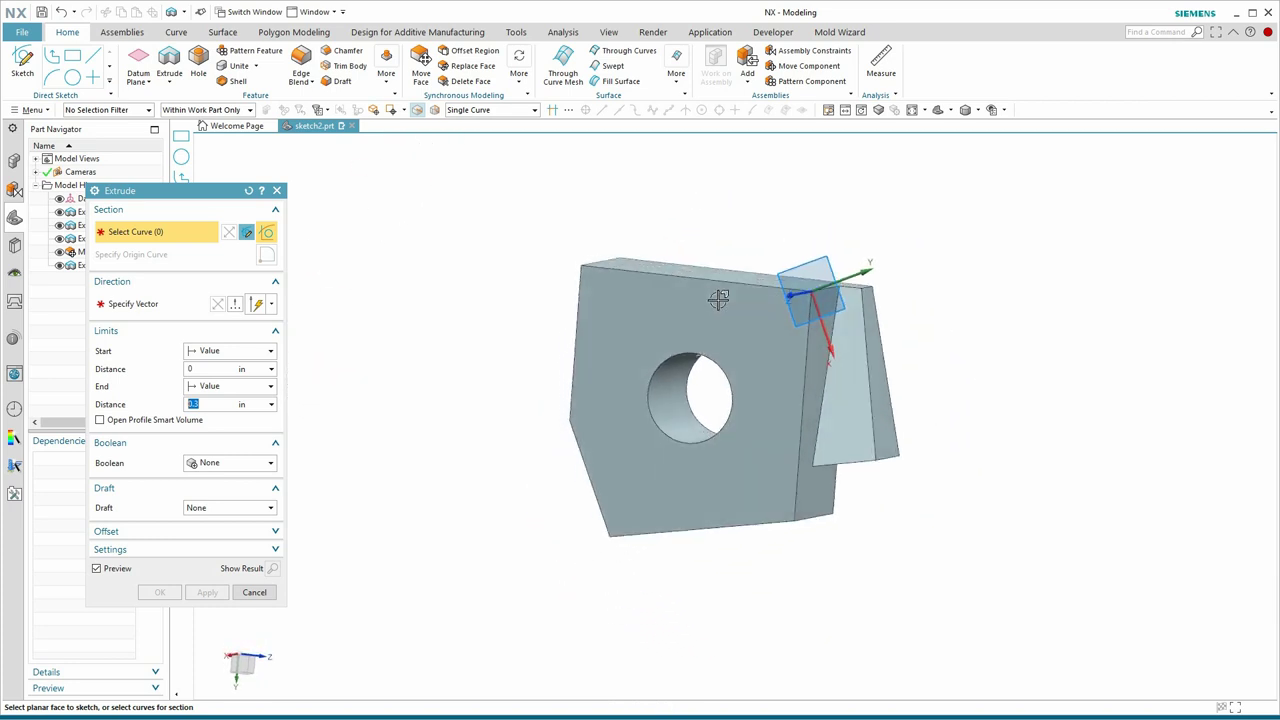
middle_click_drag(718, 300, 751, 323)
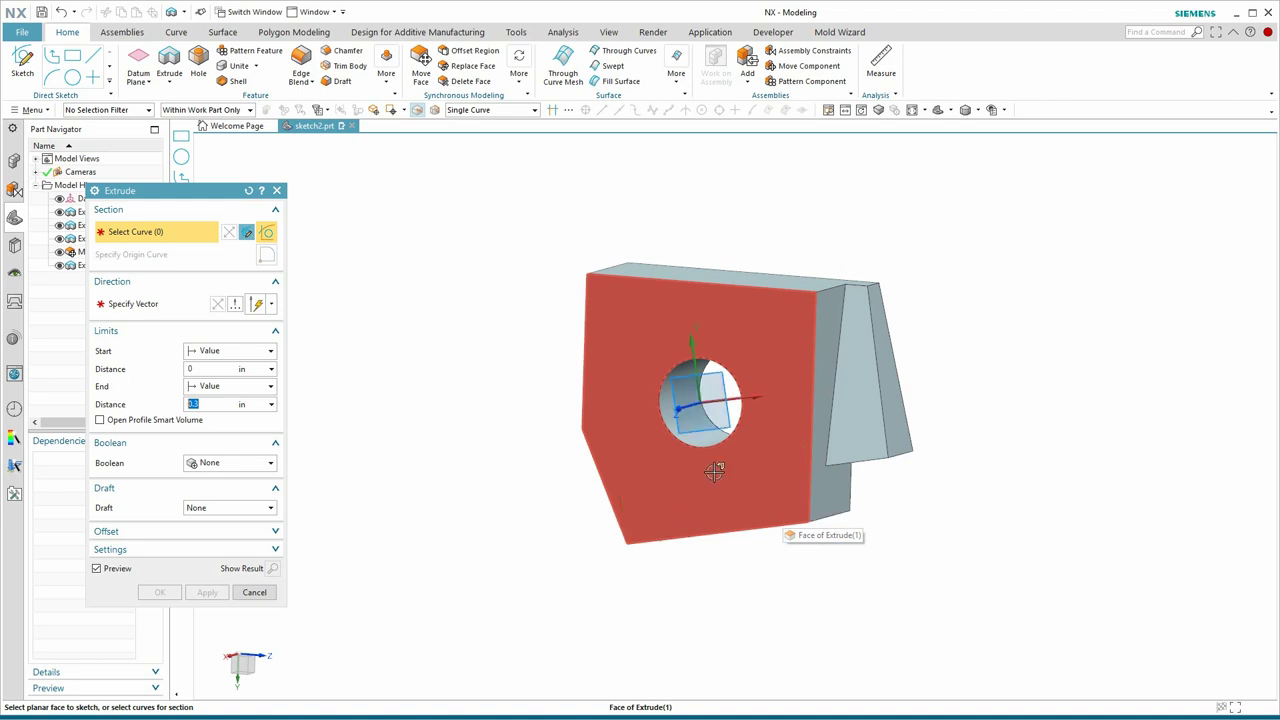
mouse_move(718, 478)
middle_mouse_down()
mouse_move(846, 449)
mouse_move(952, 404)
mouse_move(874, 343)
mouse_move(827, 335)
middle_mouse_up()
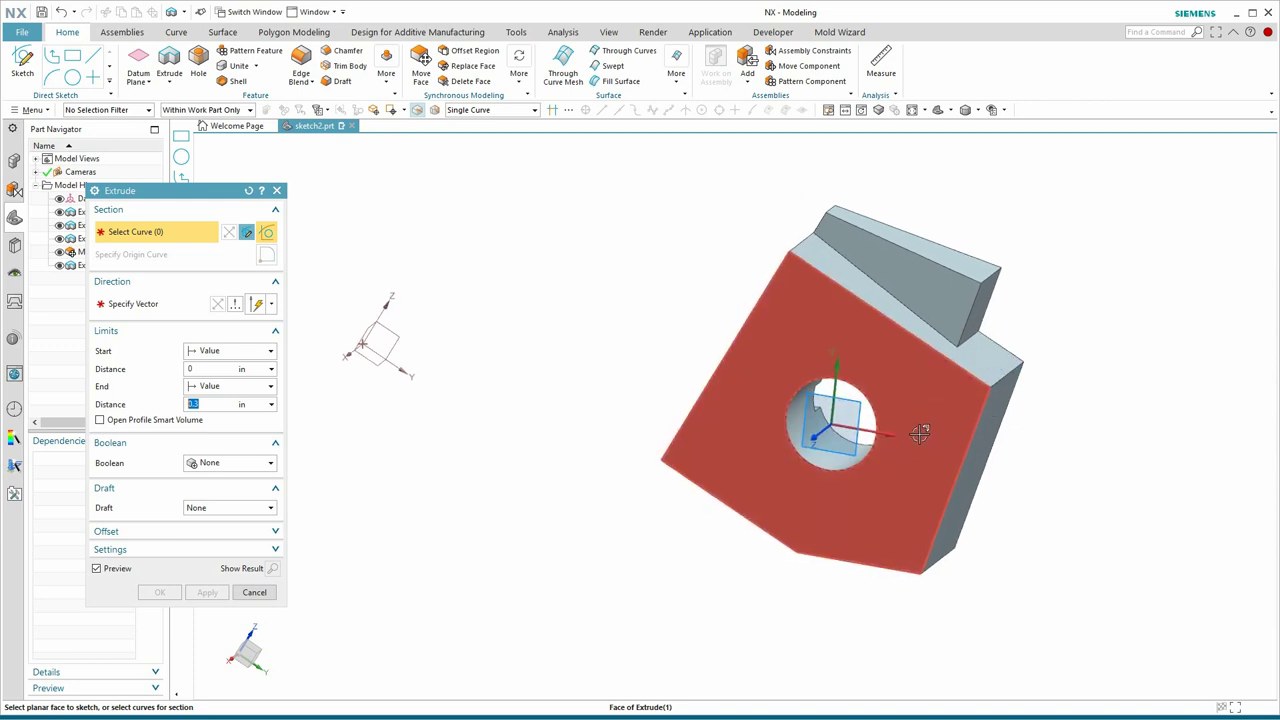
mouse_move(956, 240)
middle_mouse_down()
mouse_move(965, 217)
mouse_move(903, 360)
mouse_move(1000, 443)
mouse_move(751, 449)
middle_mouse_up()
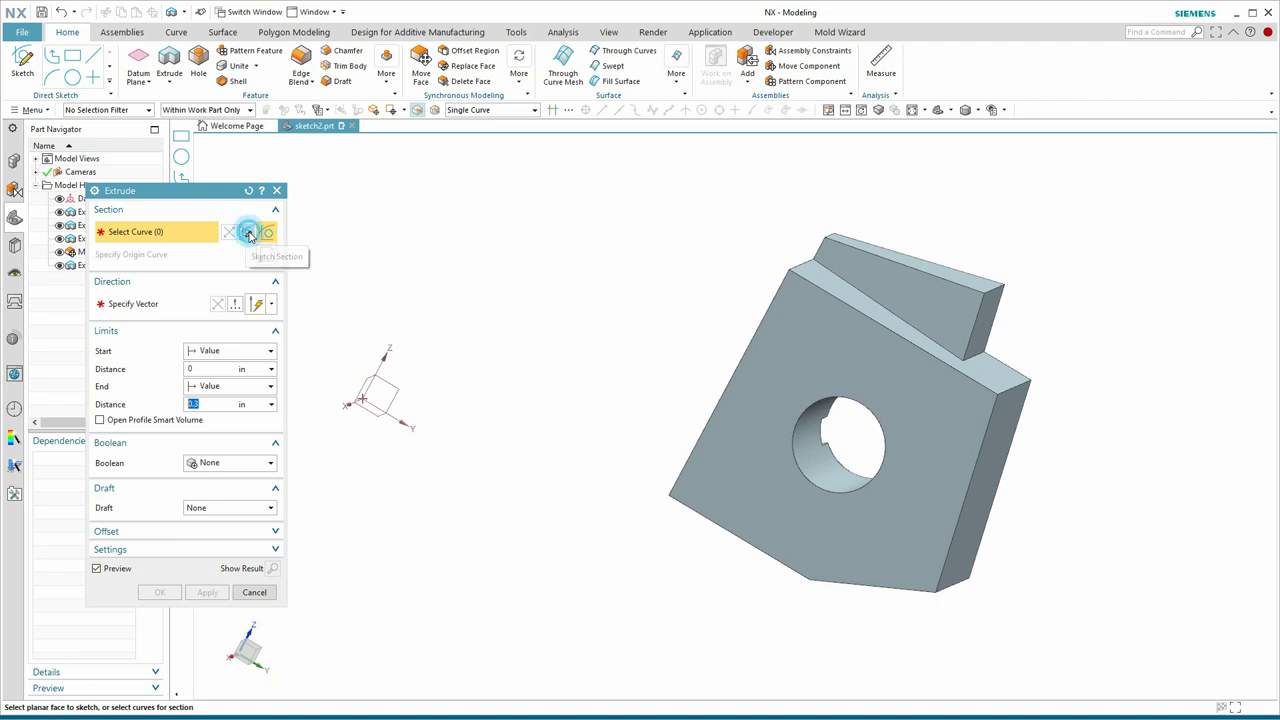
Open the Extrude section's sketch settings and choose the block's large holed face as the sketch plane.
left_click(248, 233)
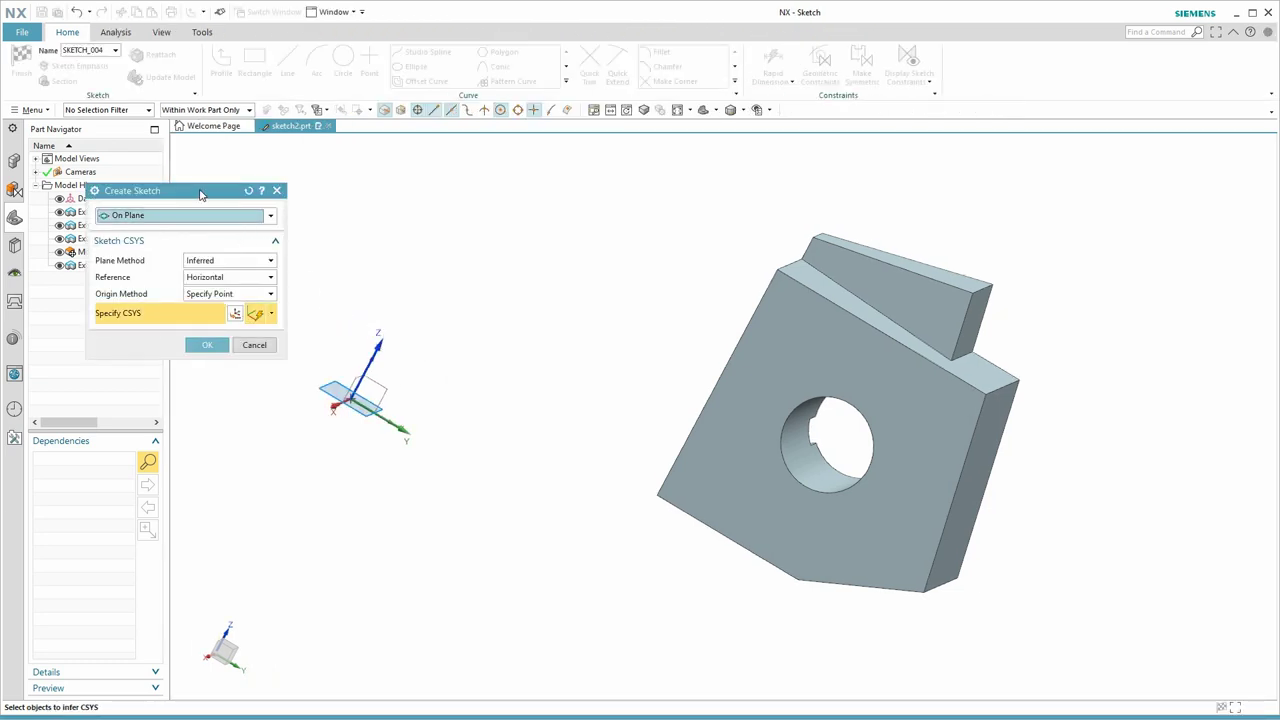
left_click_drag(206, 198, 335, 202)
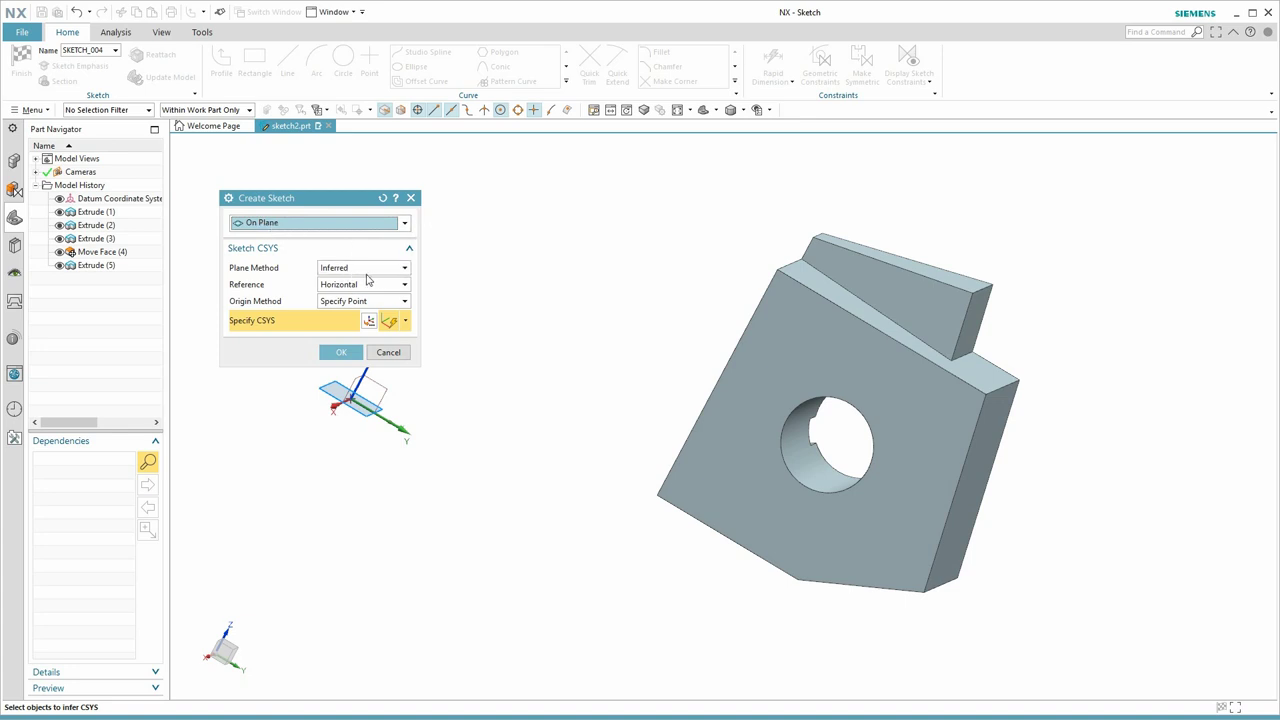
left_click(799, 357)
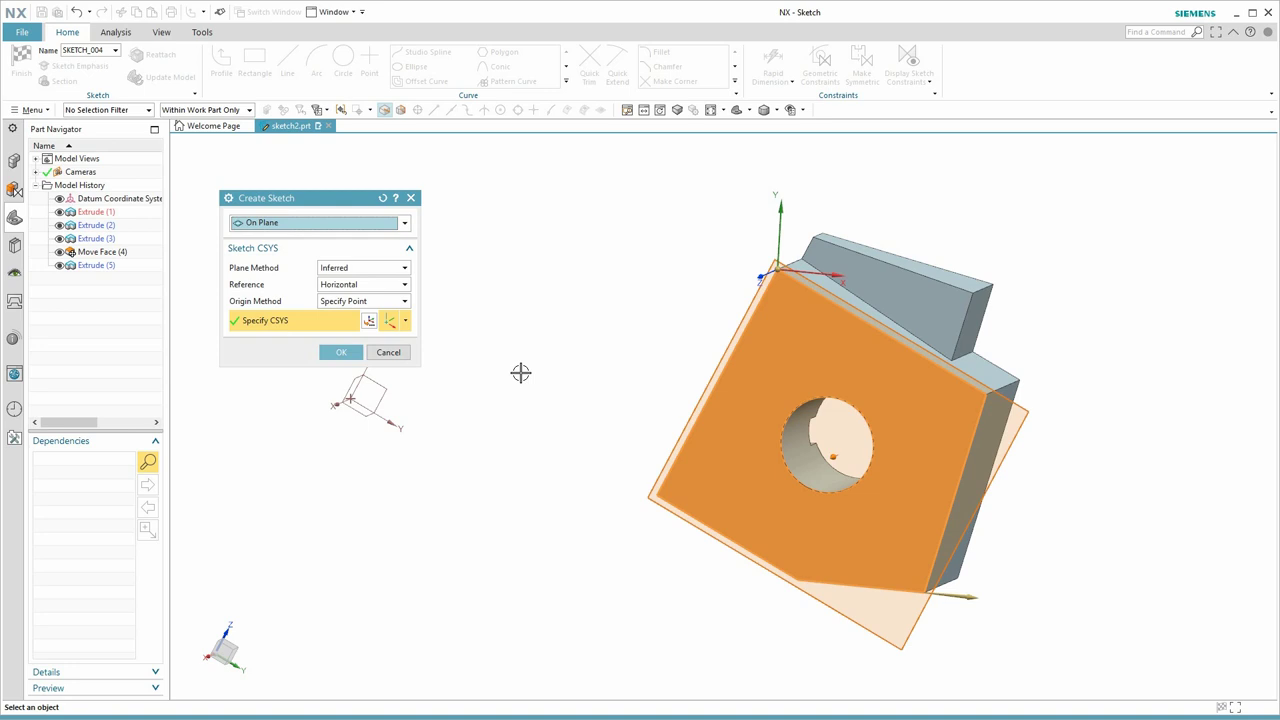
middle_click_drag(524, 366, 524, 413)
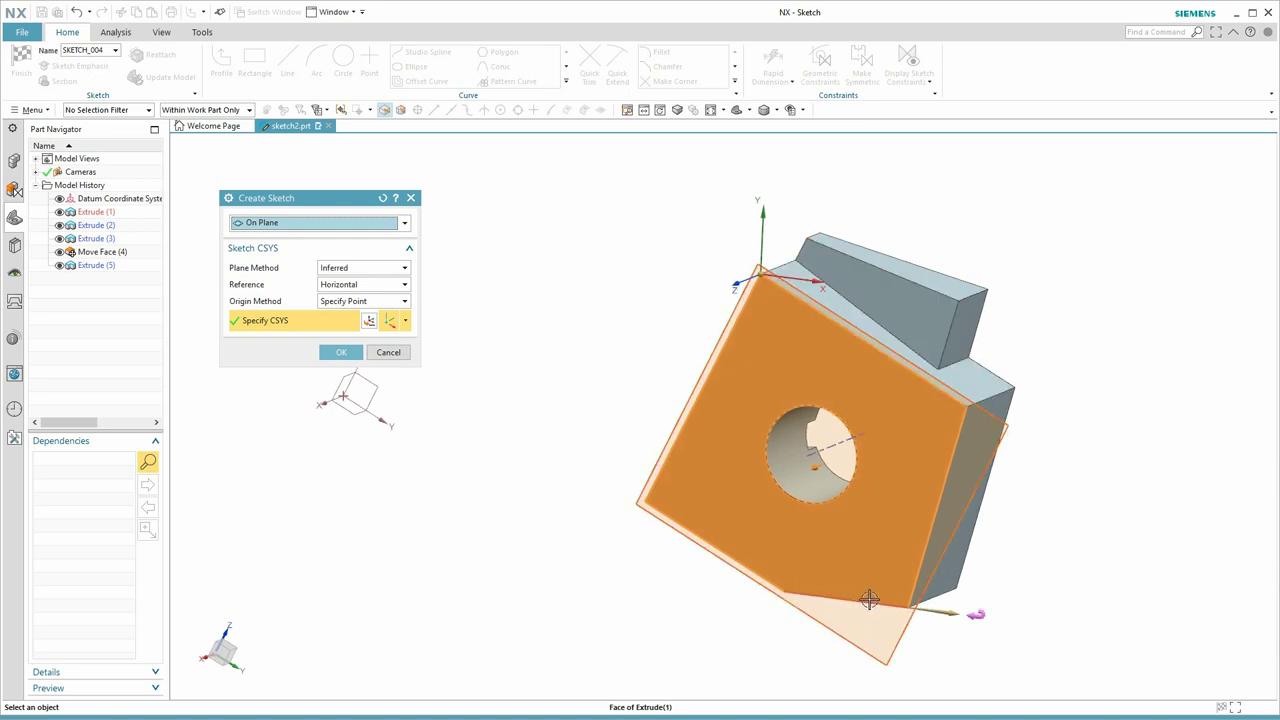
mouse_move(857, 600)
middle_mouse_down()
mouse_move(786, 601)
mouse_move(844, 604)
middle_mouse_up()
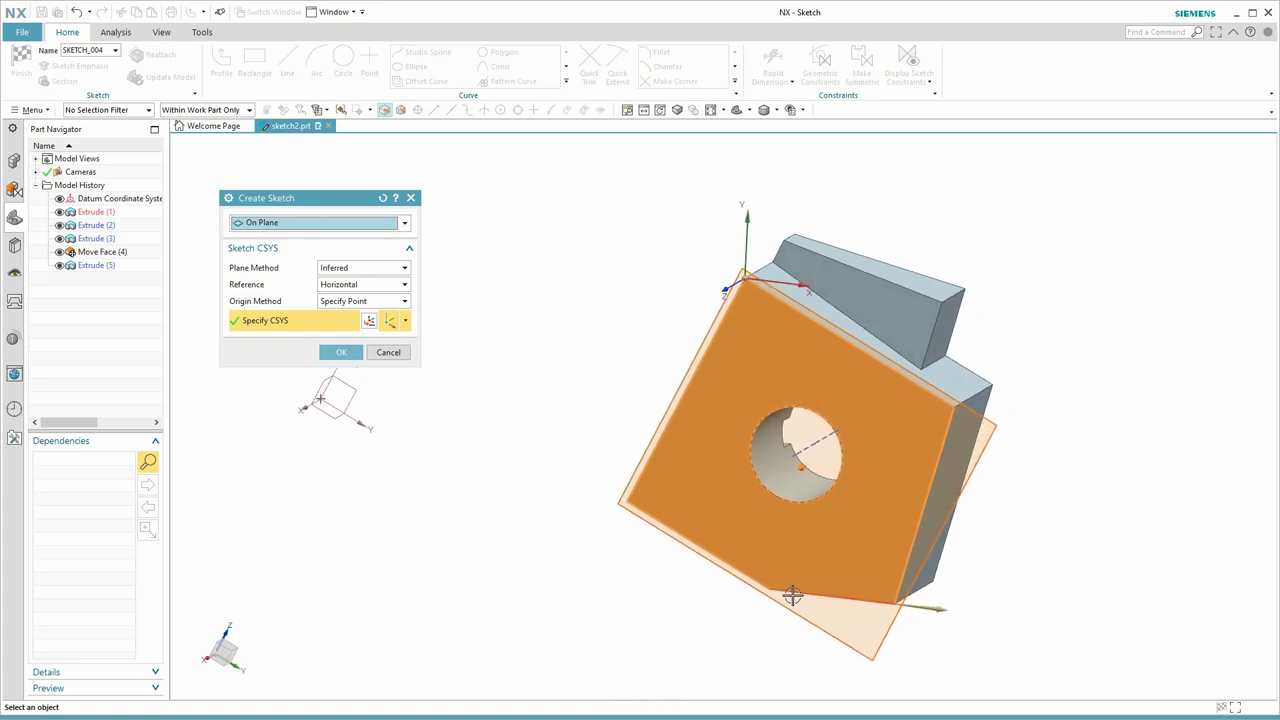
middle_click(472, 363)
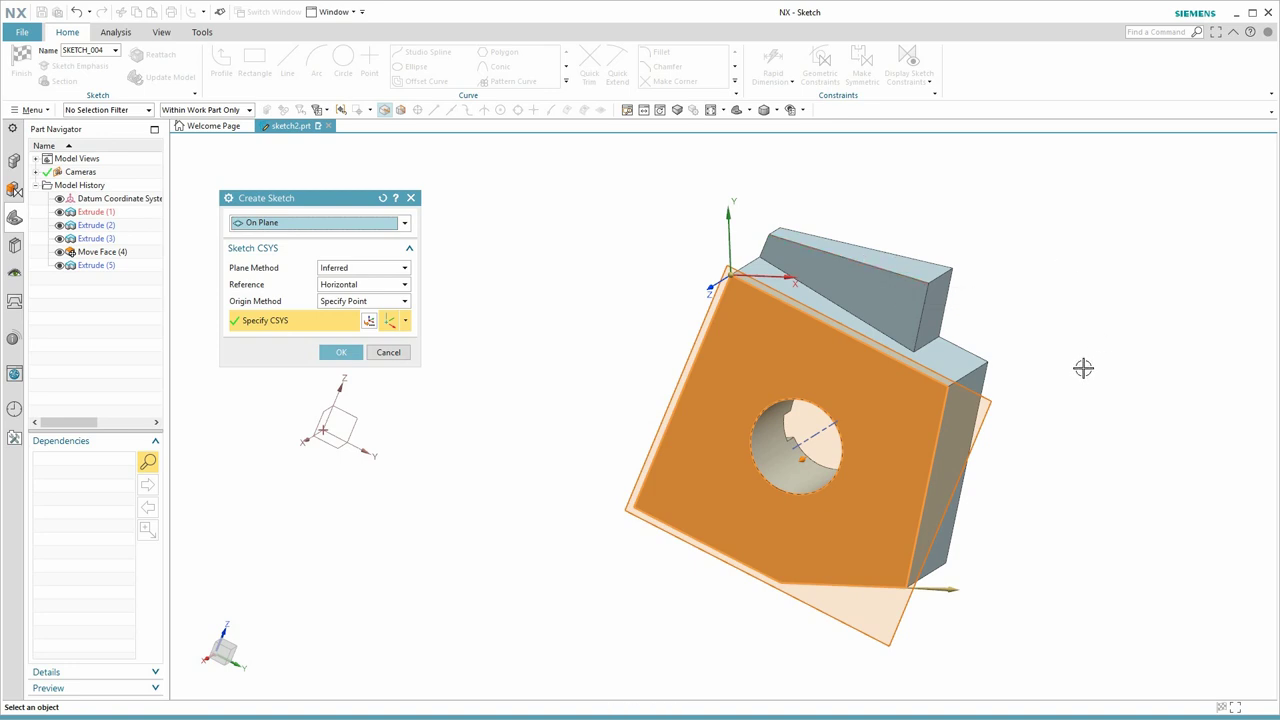
mouse_move(1083, 368)
middle_mouse_down()
mouse_move(1114, 368)
mouse_move(1116, 342)
middle_mouse_up()
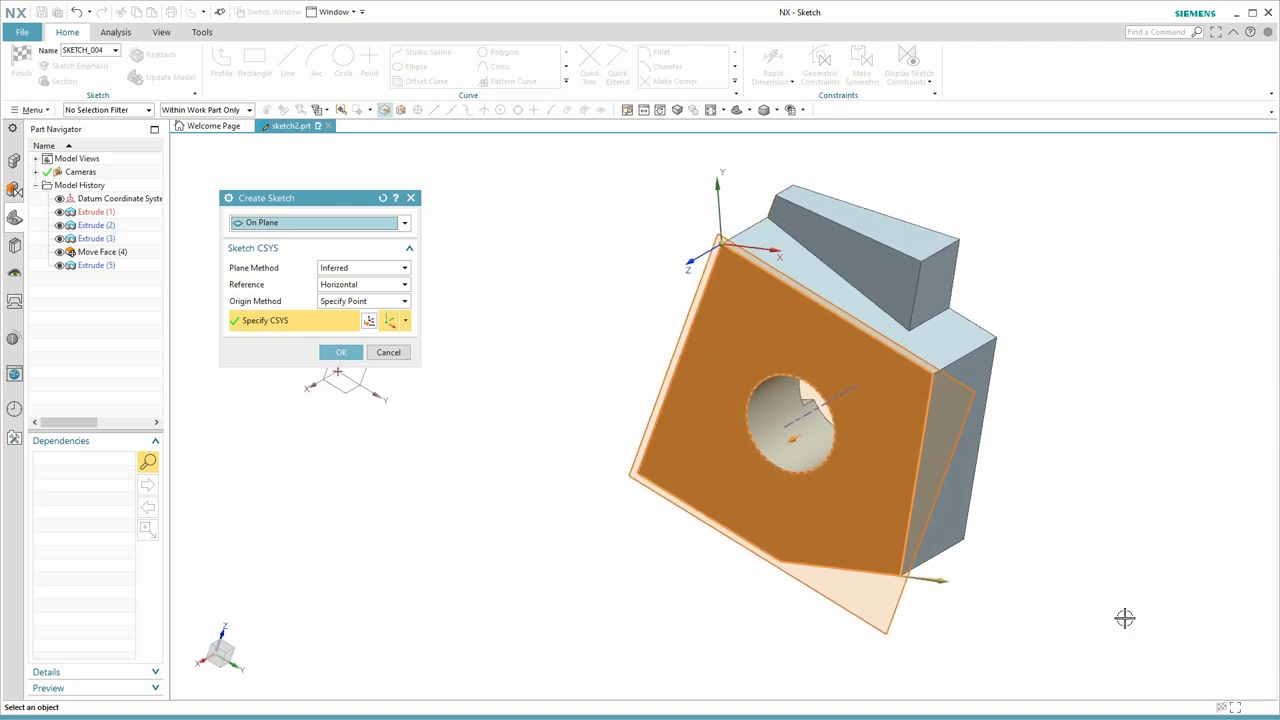
middle_click_drag(977, 607, 977, 607)
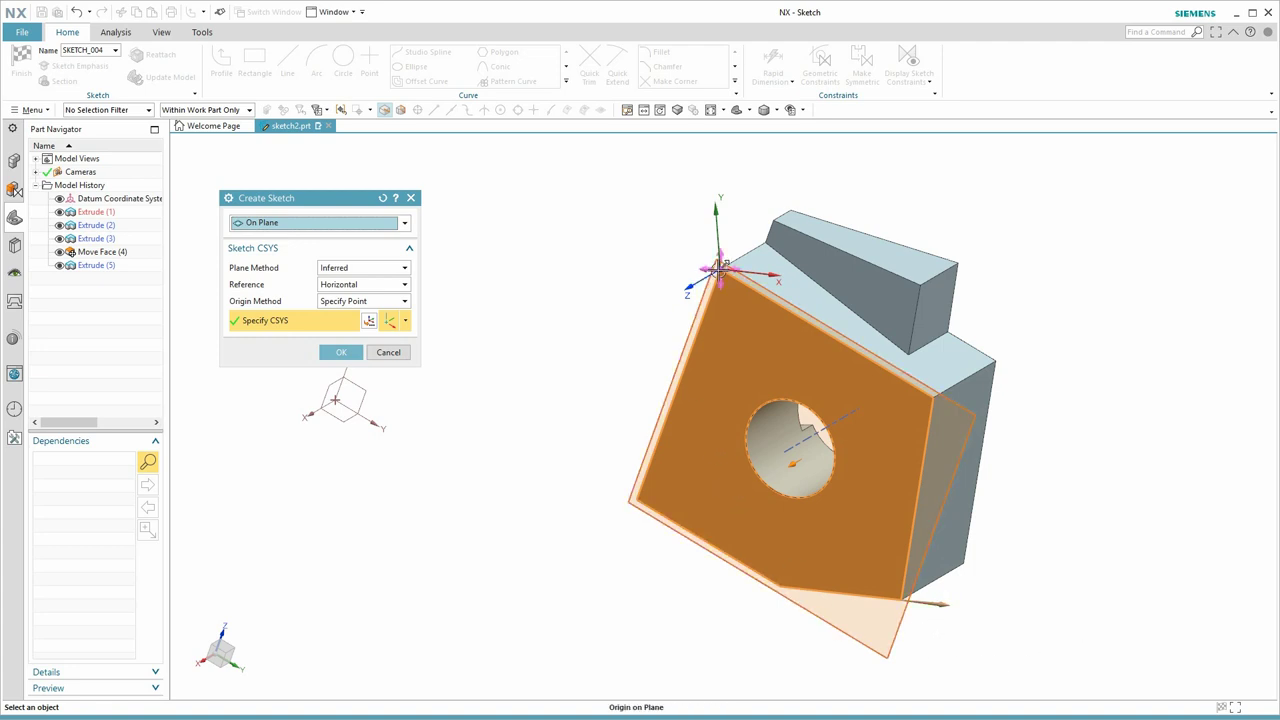
Reverse the sketch plane's normal direction and flip it back to its original side.
left_click(795, 465)
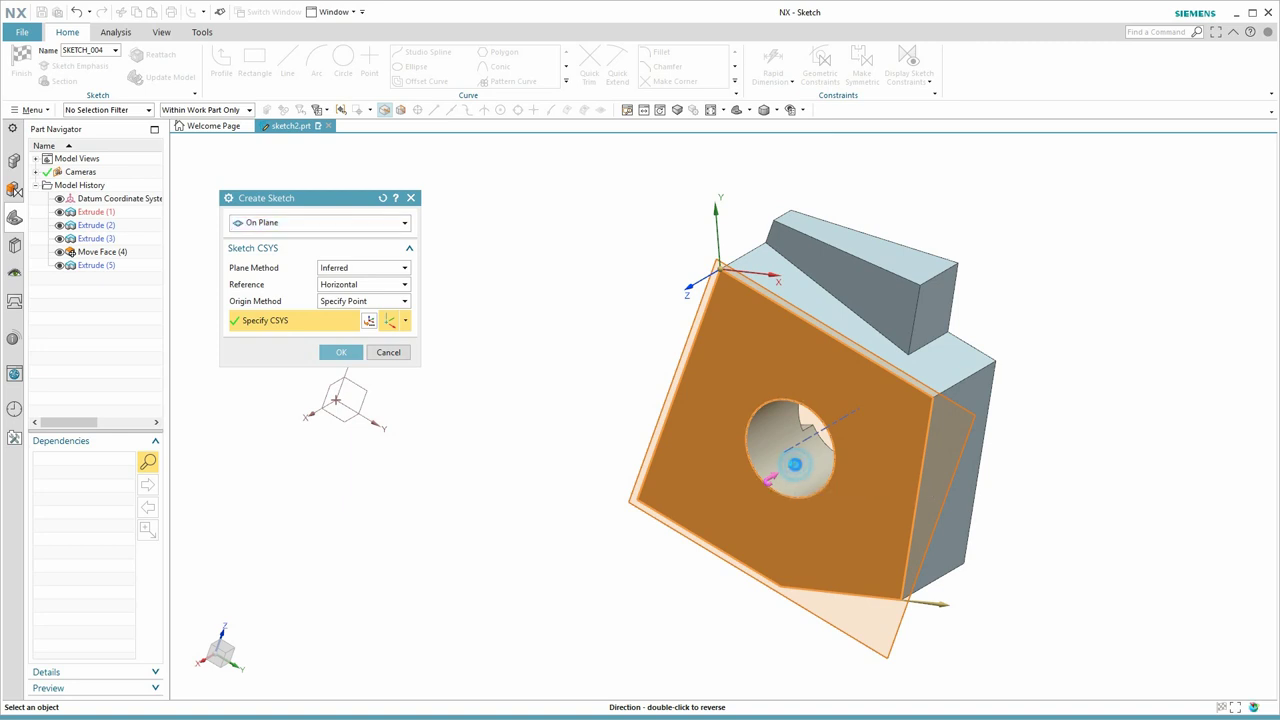
double_click(788, 462)
middle_click_drag(737, 223, 723, 269)
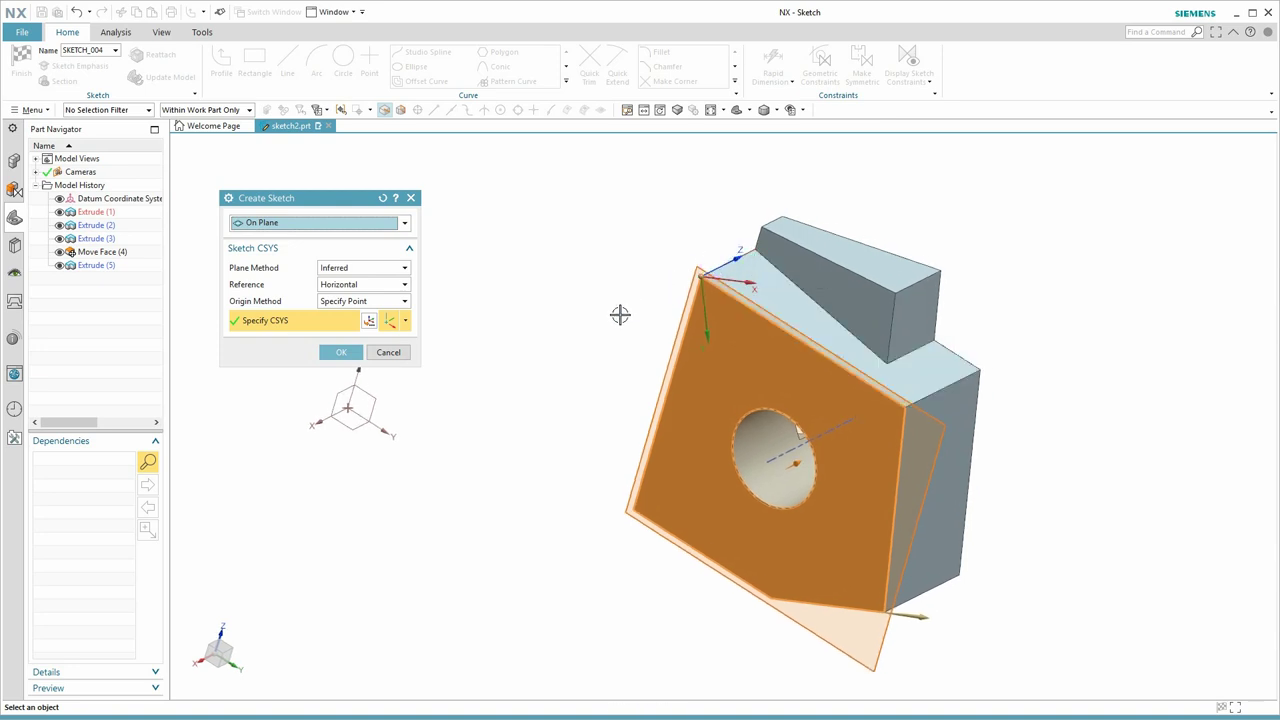
double_click(793, 460)
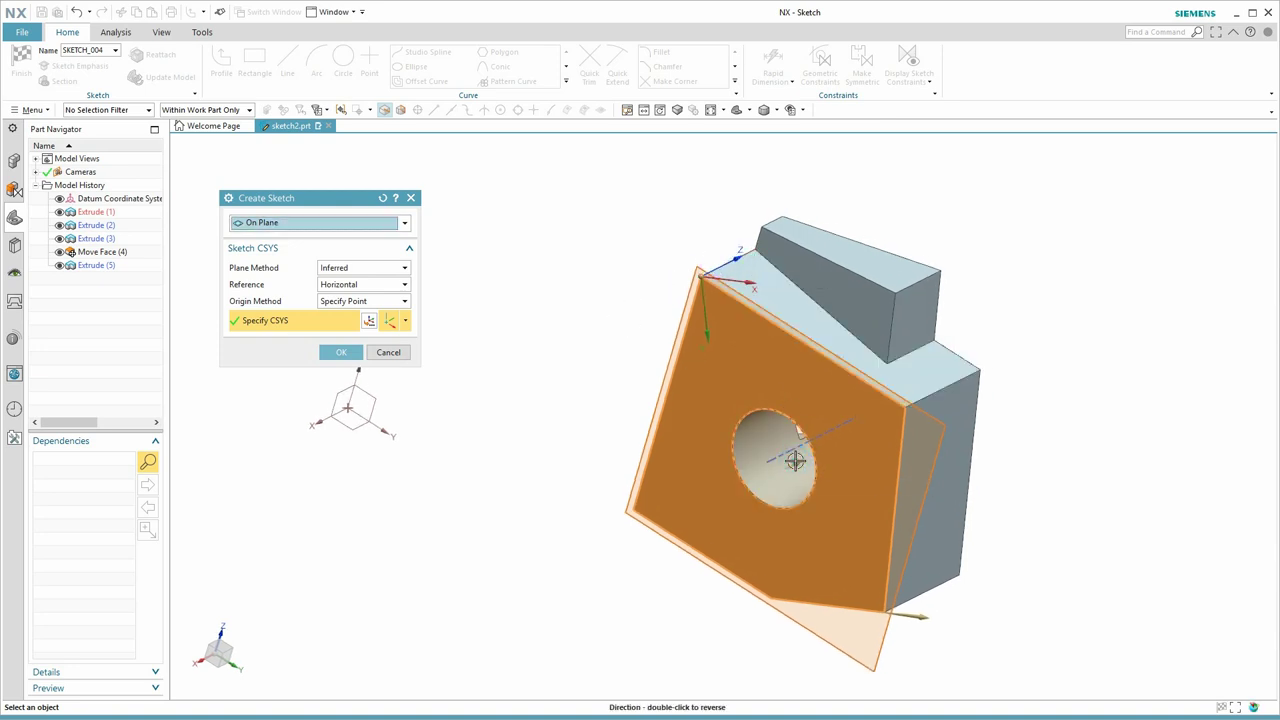
mouse_move(720, 477)
middle_mouse_down()
mouse_move(674, 360)
mouse_move(683, 292)
middle_mouse_up()
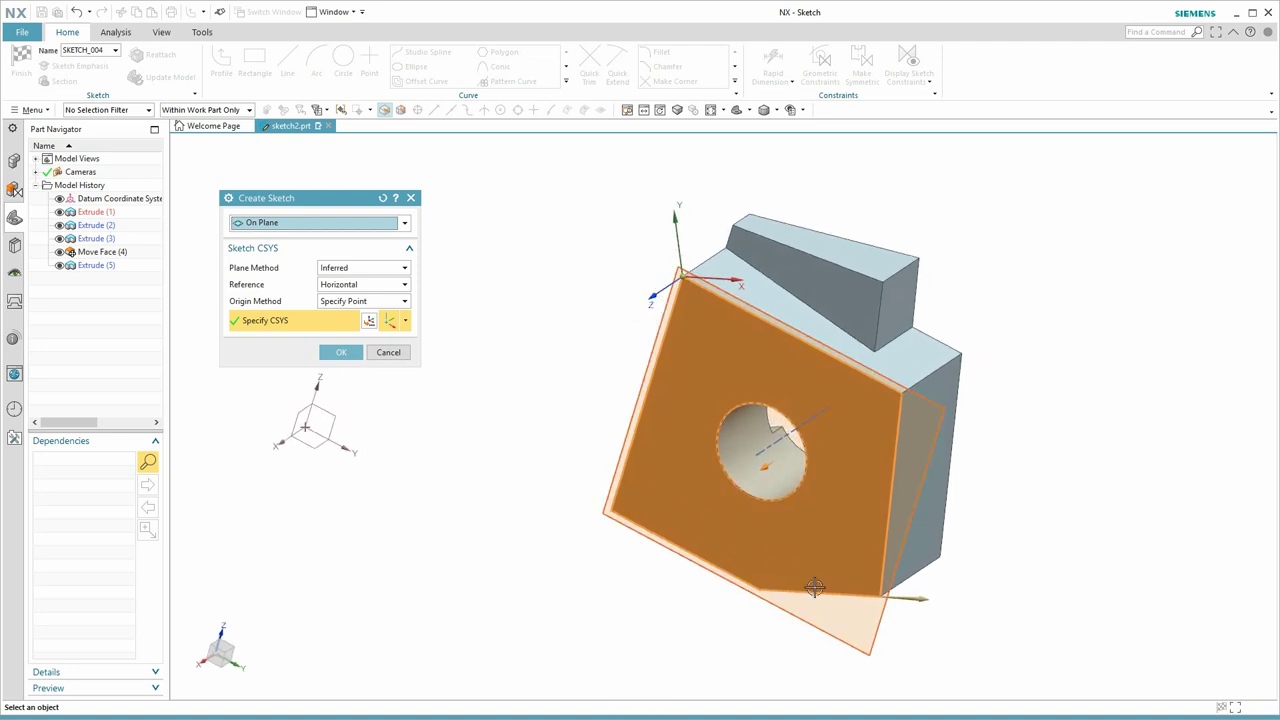
Set the sketch's horizontal reference to the wedge's long upper front edge.
left_click(923, 598)
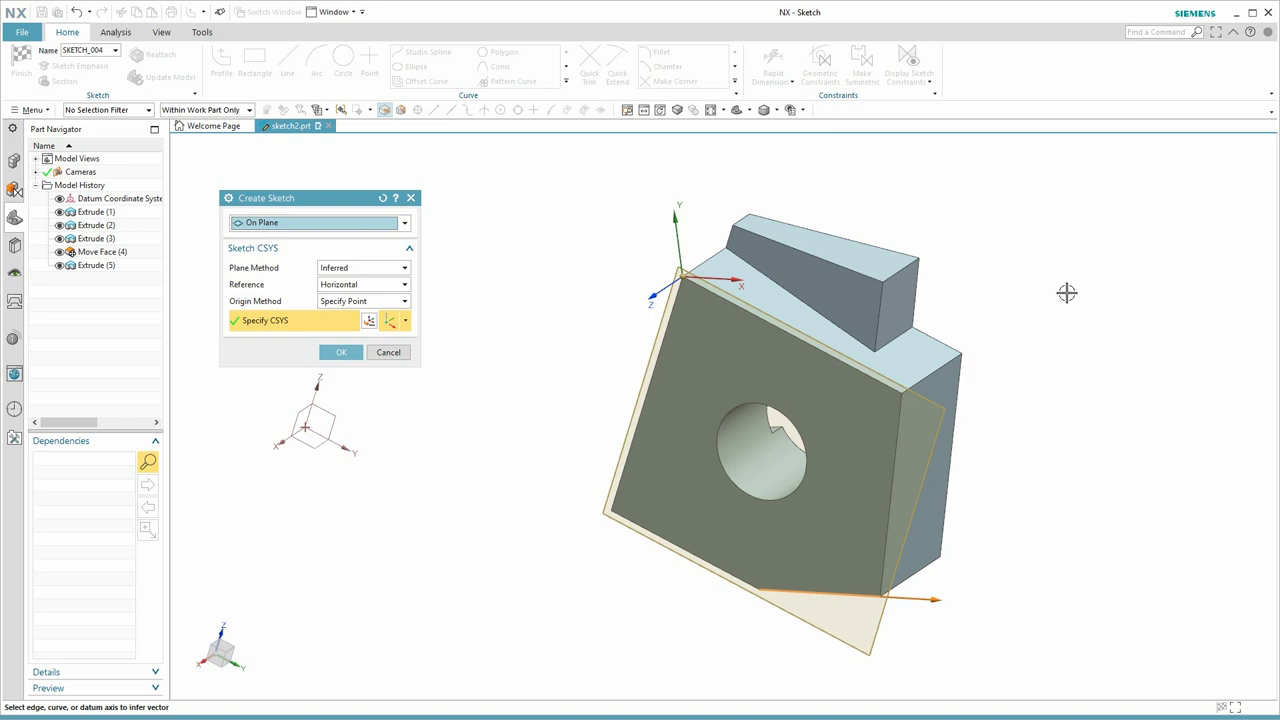
left_click(868, 277)
mouse_move(1130, 274)
middle_mouse_down()
mouse_move(901, 241)
mouse_move(880, 214)
mouse_move(883, 242)
mouse_move(1037, 229)
mouse_move(988, 243)
middle_mouse_up()
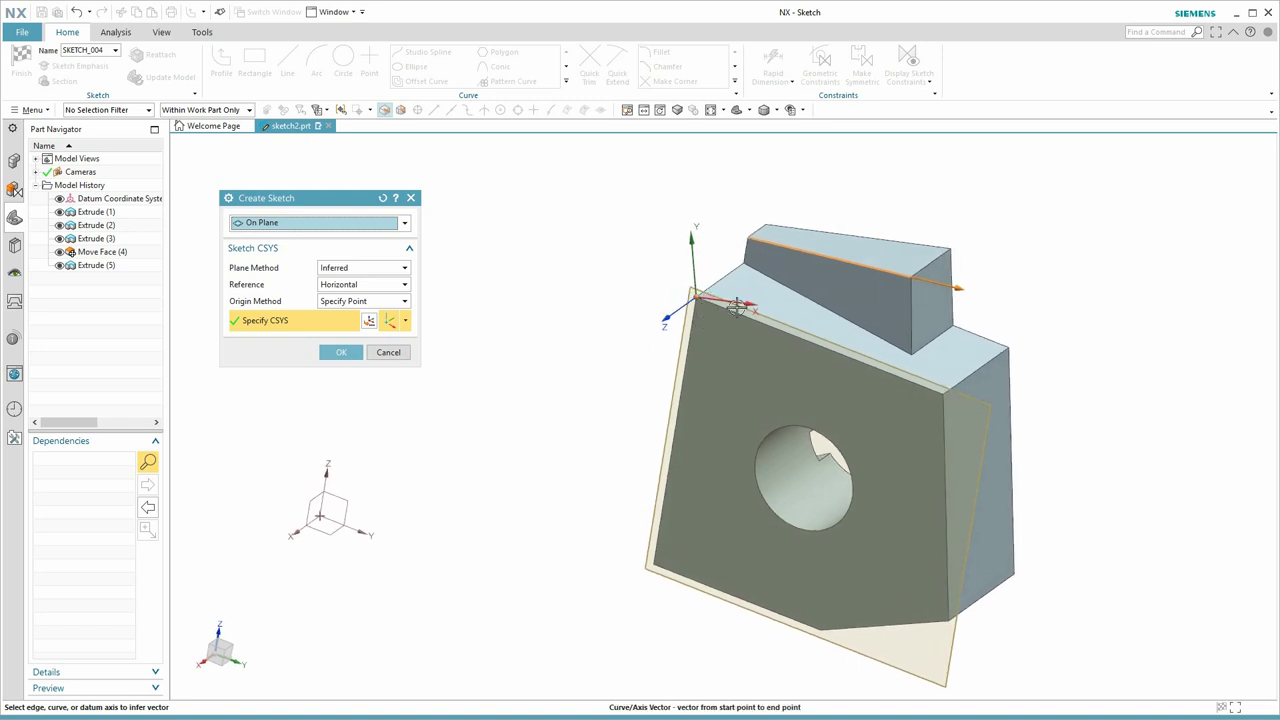
Try the sketch origin at the holed face's upper corner and at the wedge's lower front corner, and cancel the sketch and Extrude.
left_click(694, 296)
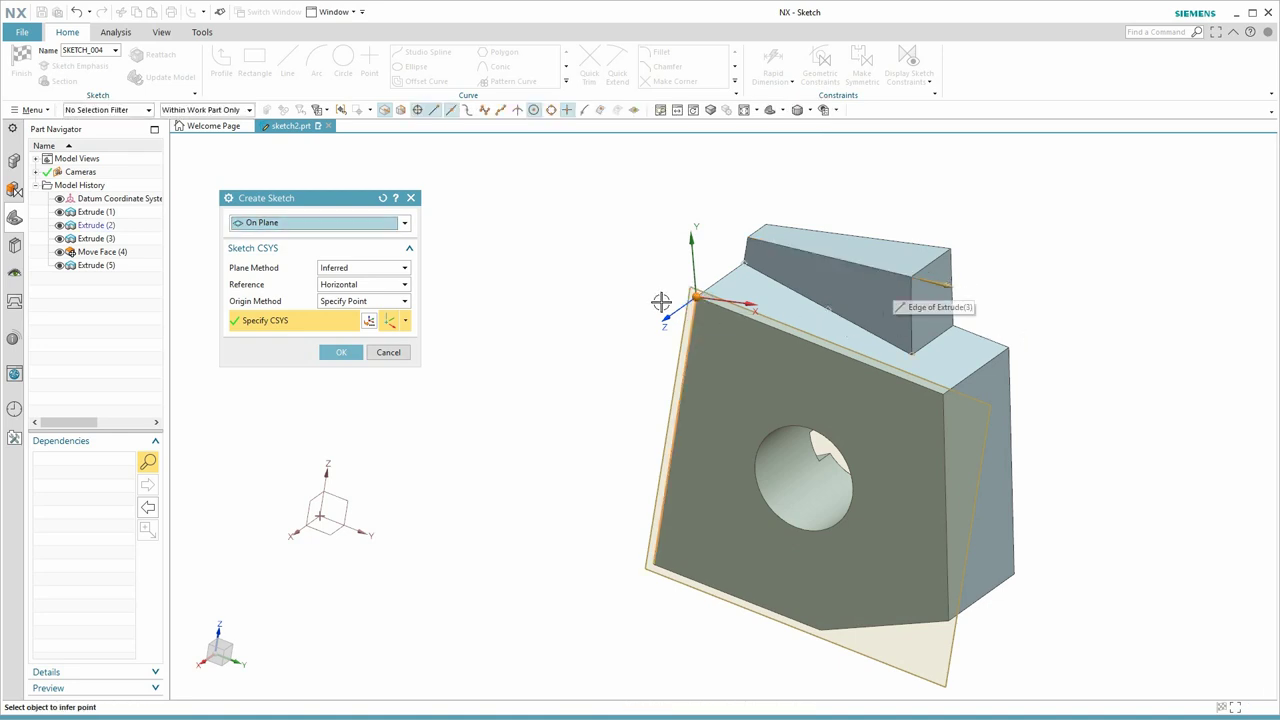
left_click(945, 395)
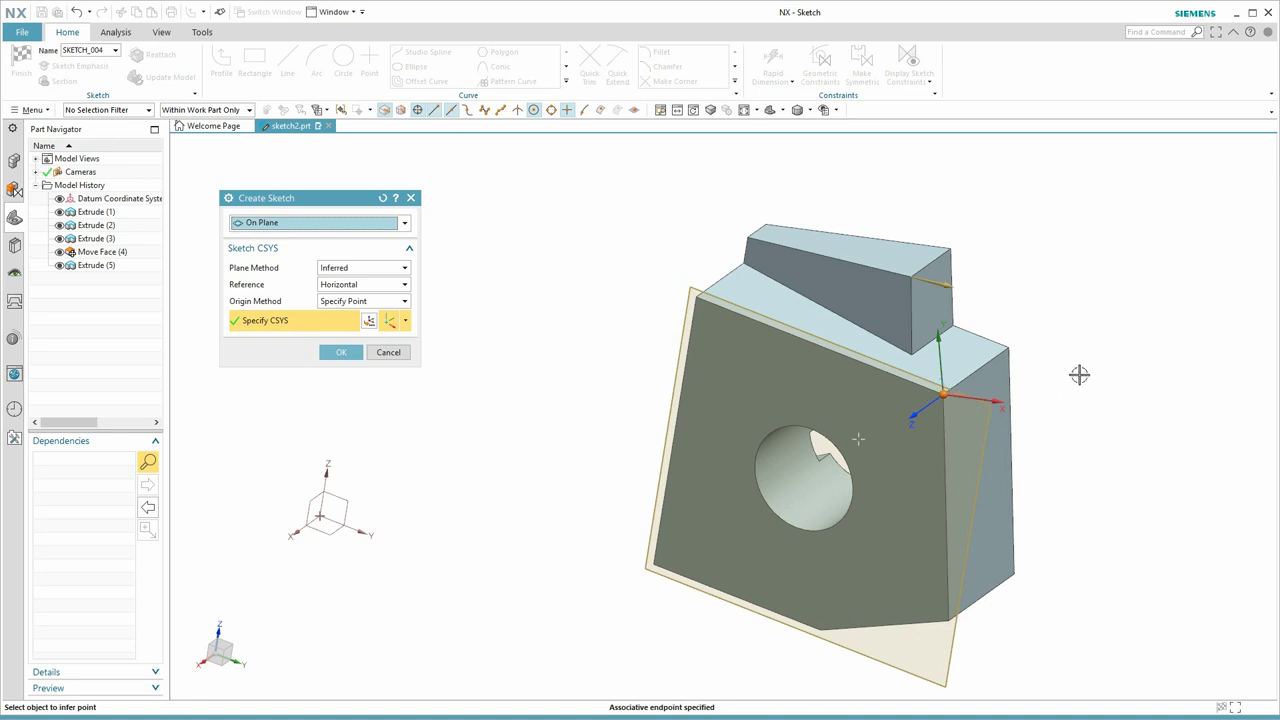
left_click(910, 354)
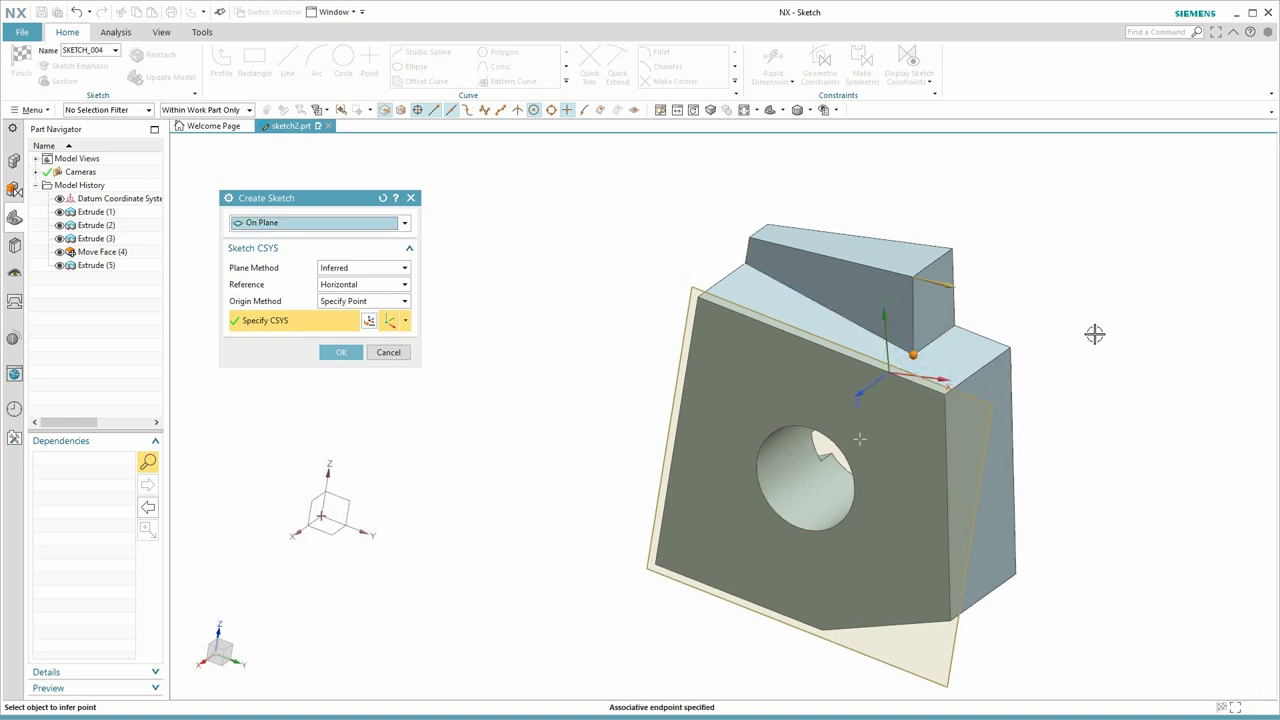
key("F8")
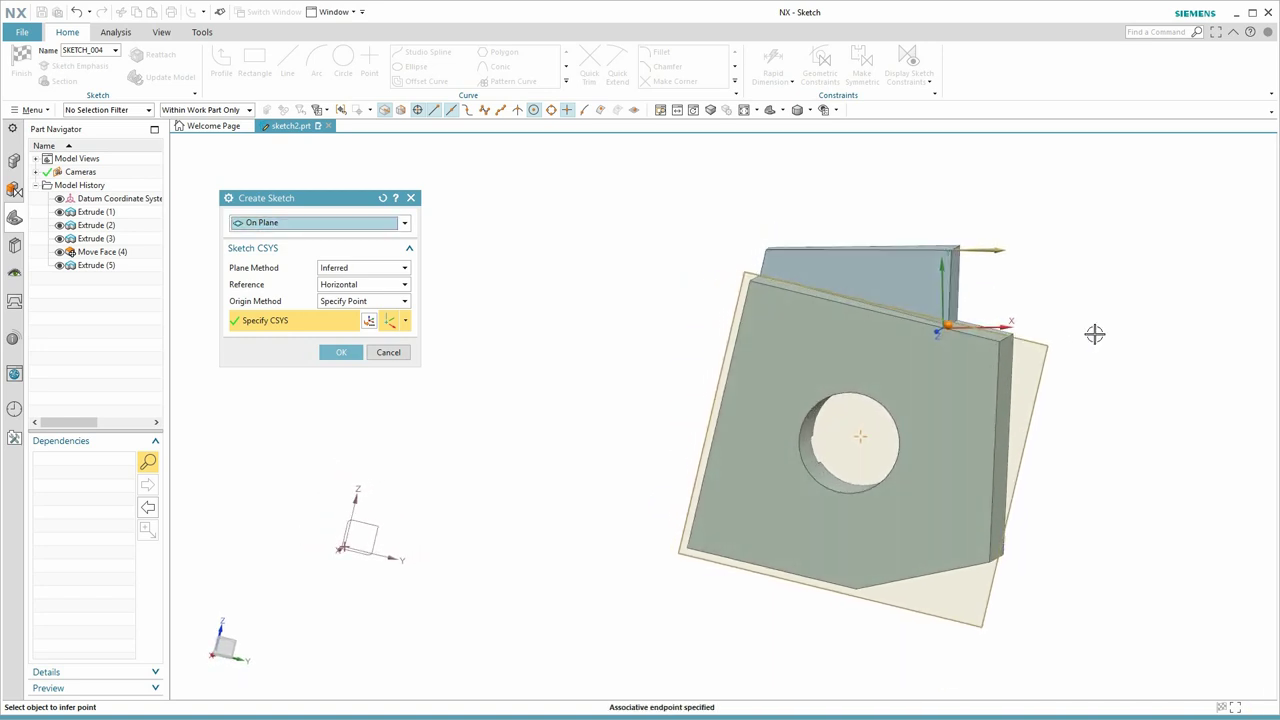
middle_click_drag(1095, 334, 938, 373)
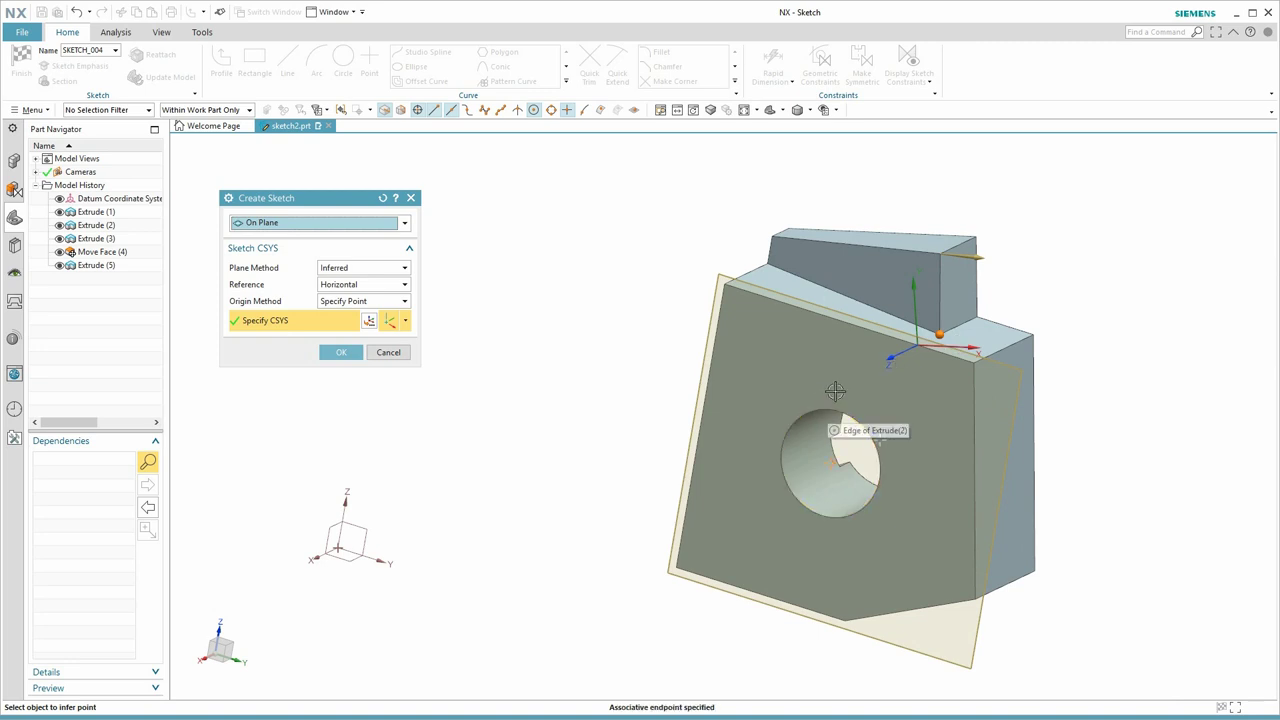
key("F8")
key("Escape")
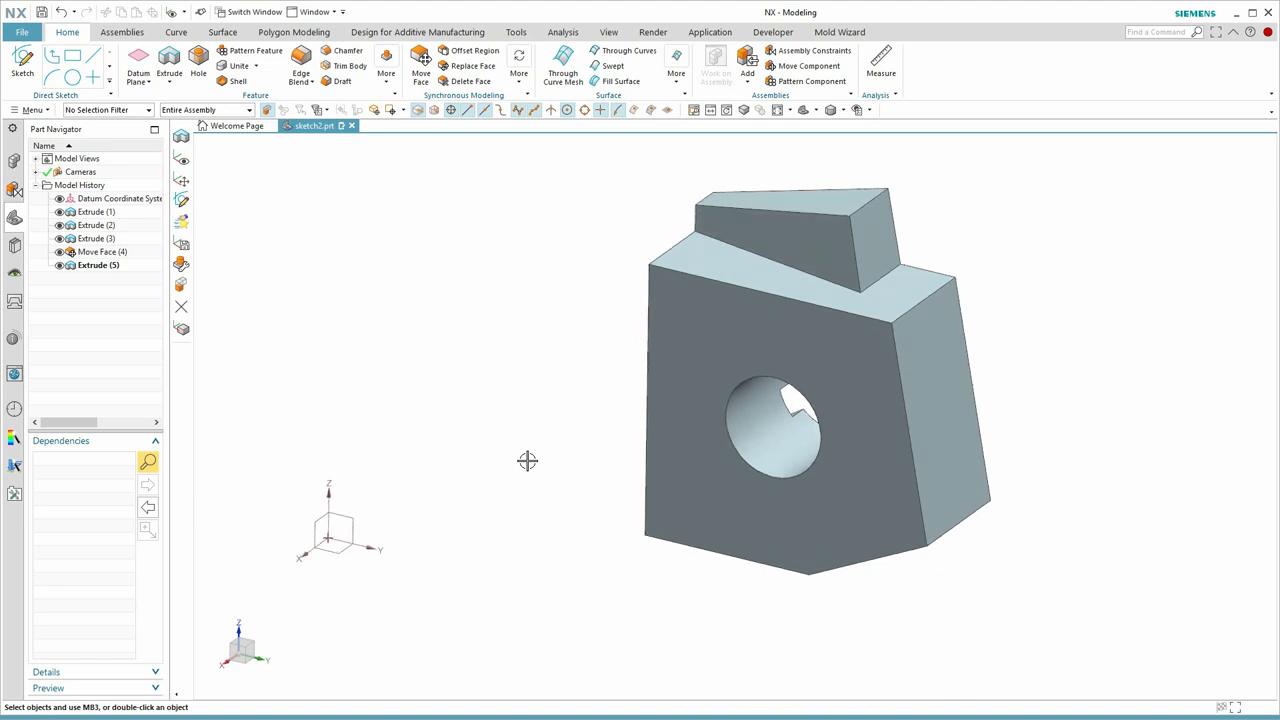
Display the work coordinate system, start an Extrude and open the sketch settings for its section.
key("w")
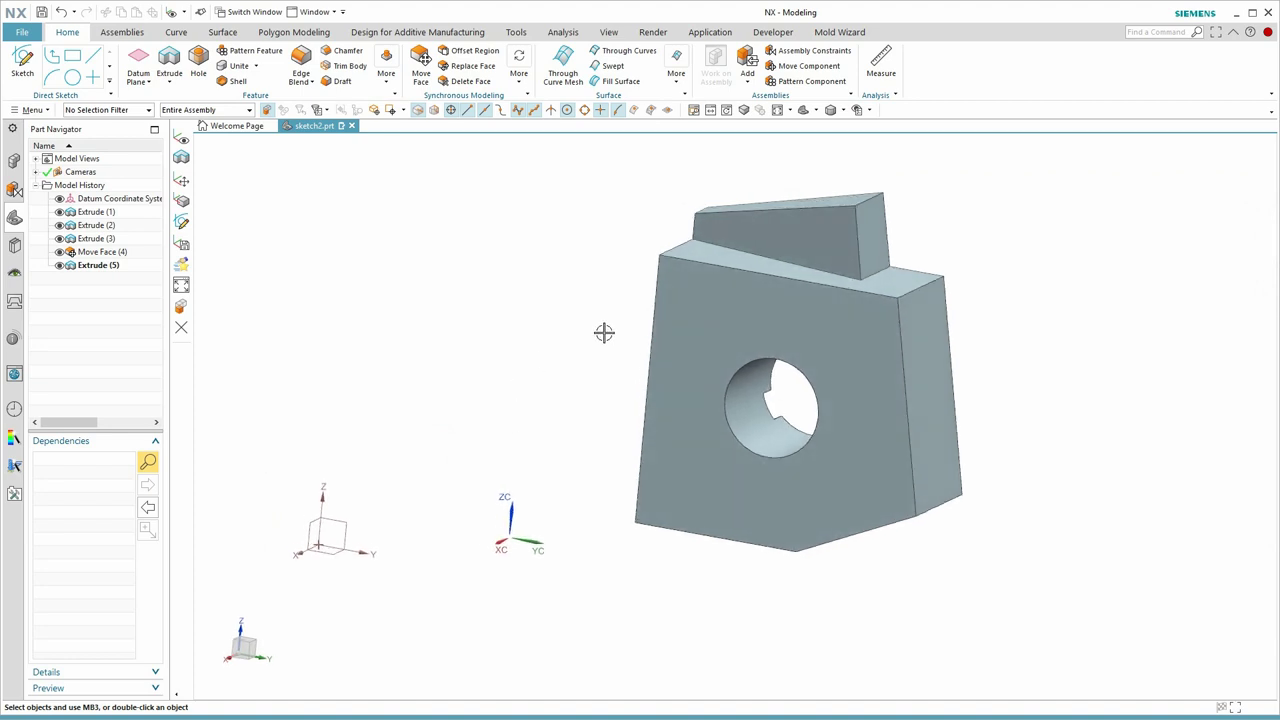
left_click(170, 76)
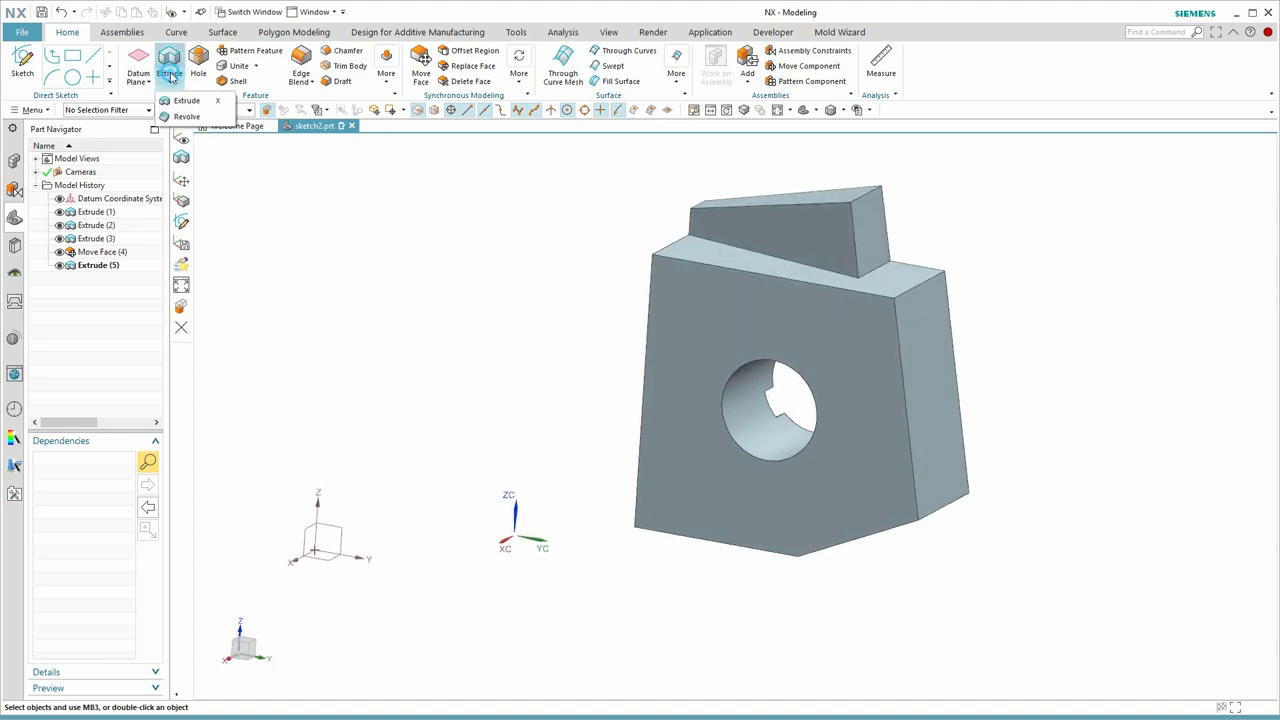
left_click(176, 100)
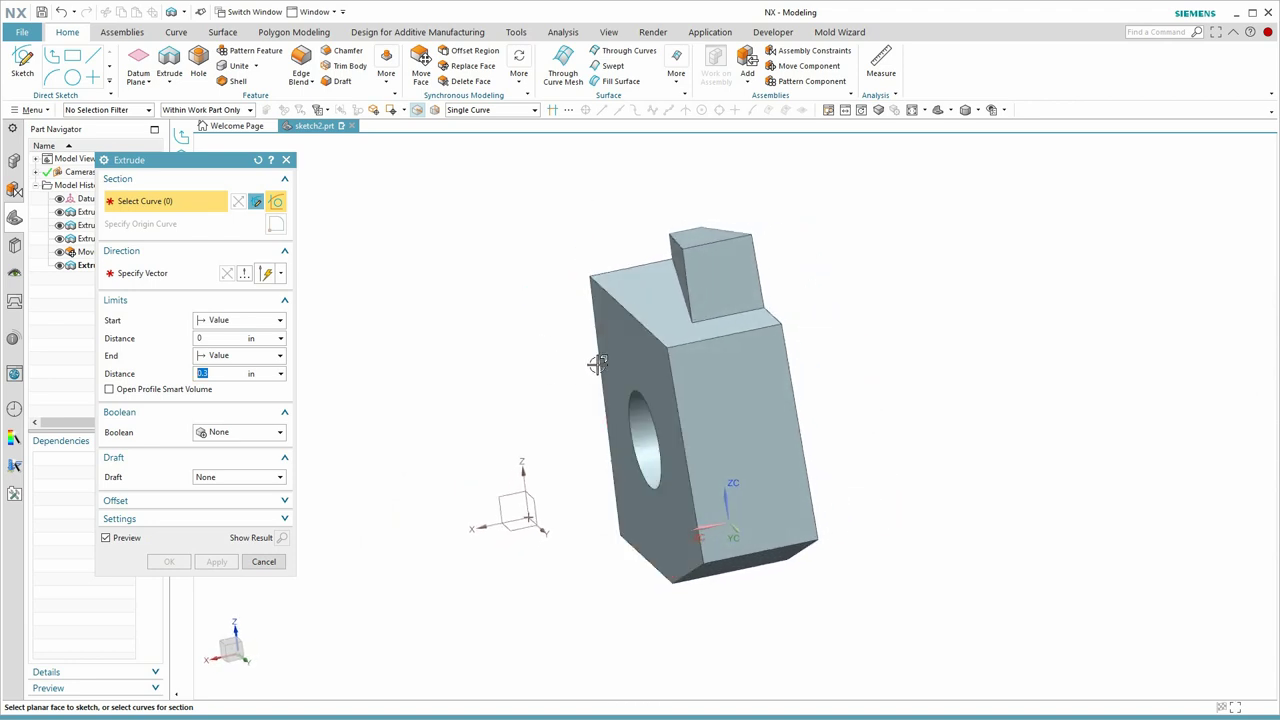
left_click(257, 203)
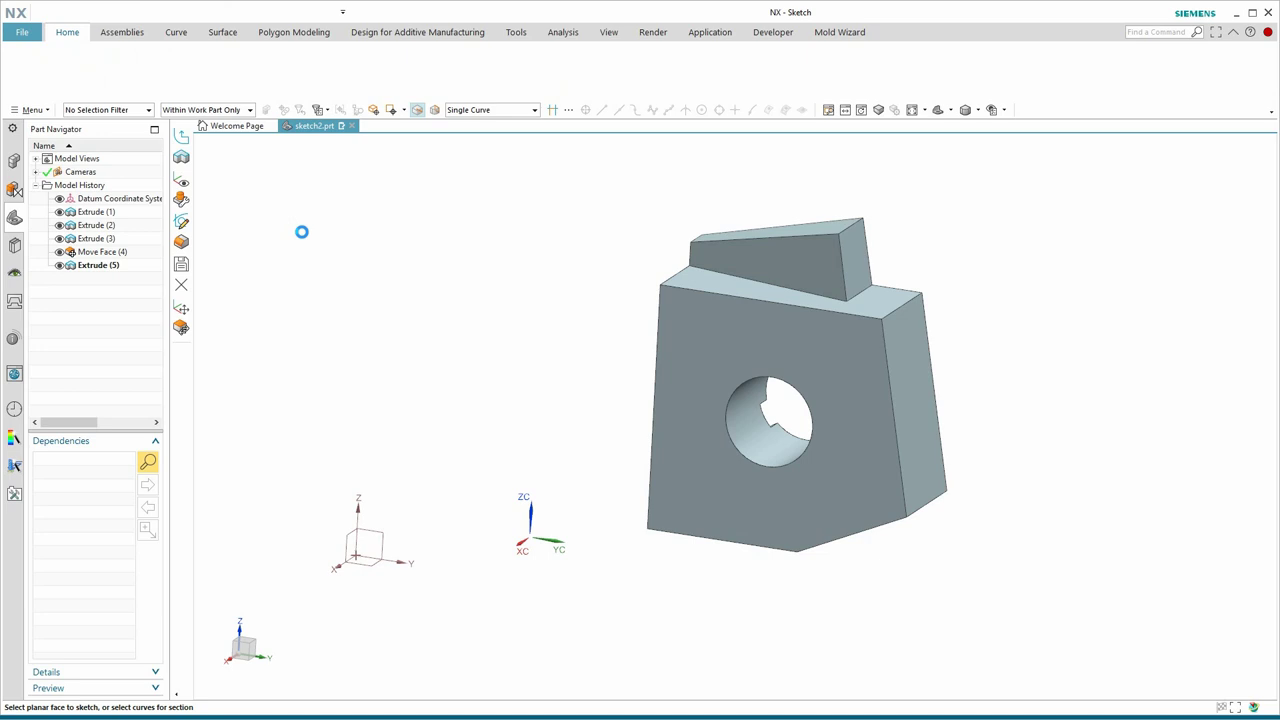
Switch the sketch's plane method to Inferred and back to New Plane.
left_click(238, 230)
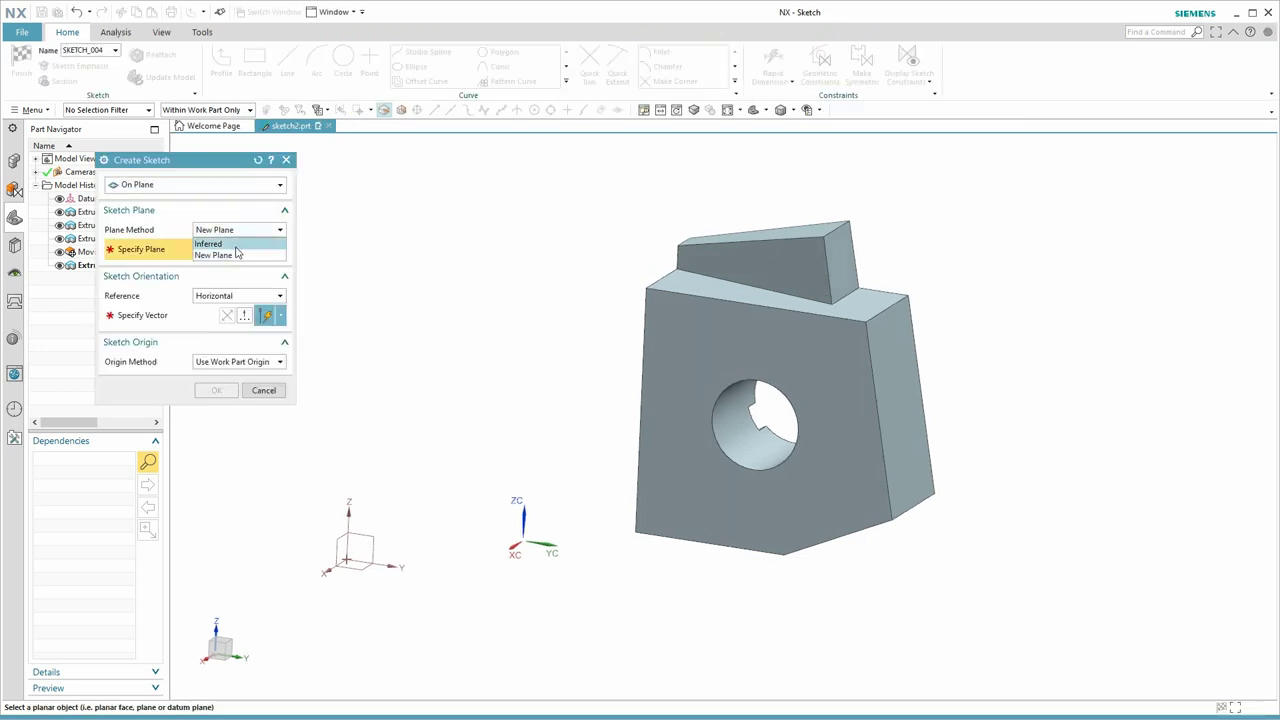
left_click(236, 245)
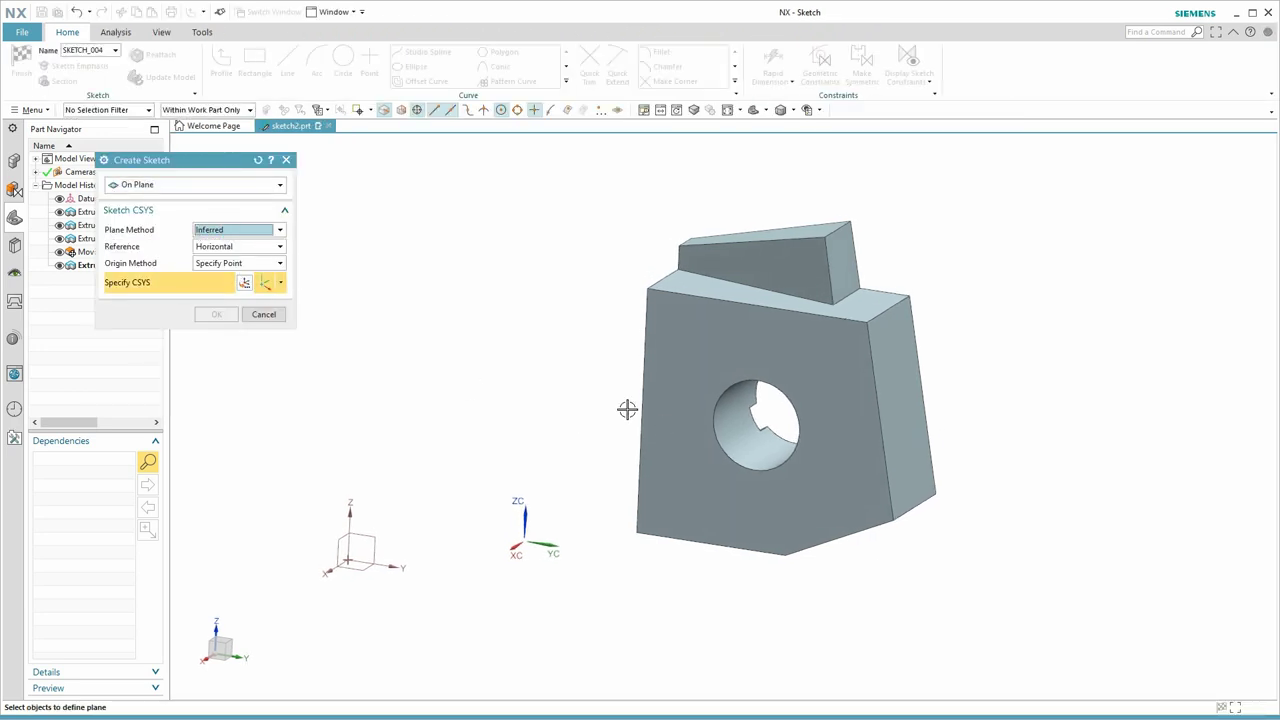
mouse_move(627, 409)
middle_mouse_down()
mouse_move(680, 363)
mouse_move(399, 343)
middle_mouse_up()
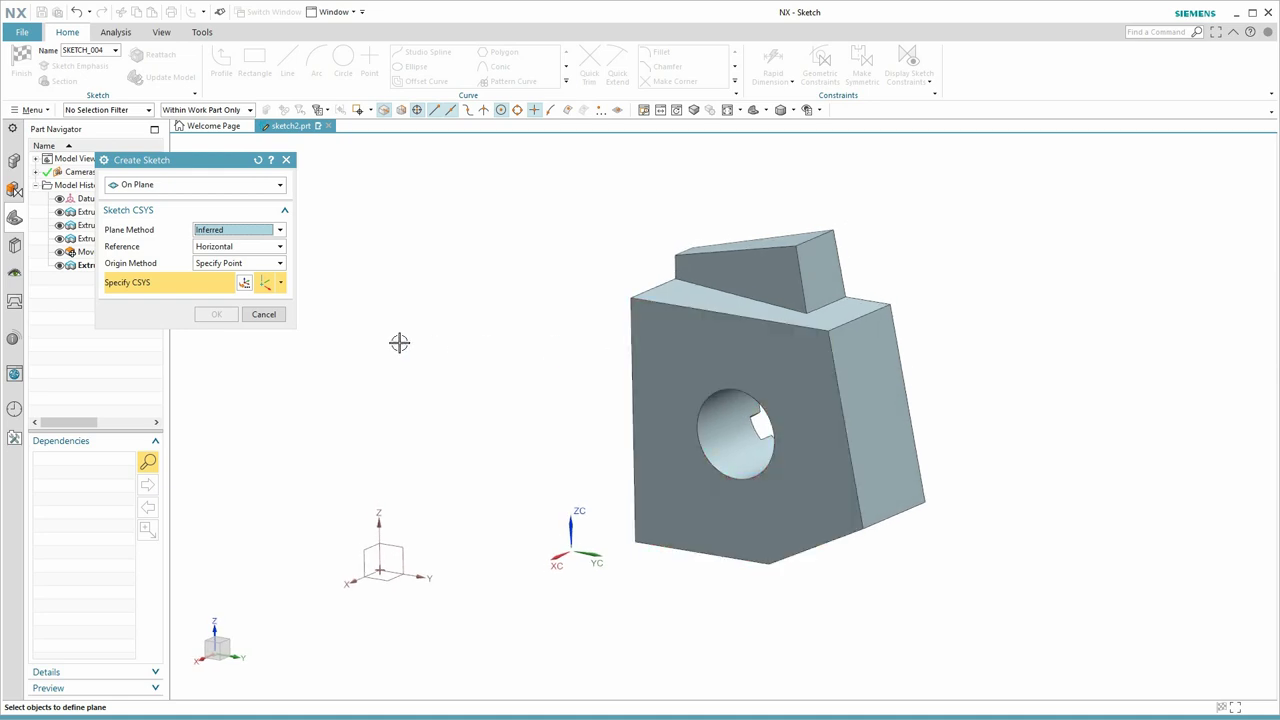
left_click(221, 231)
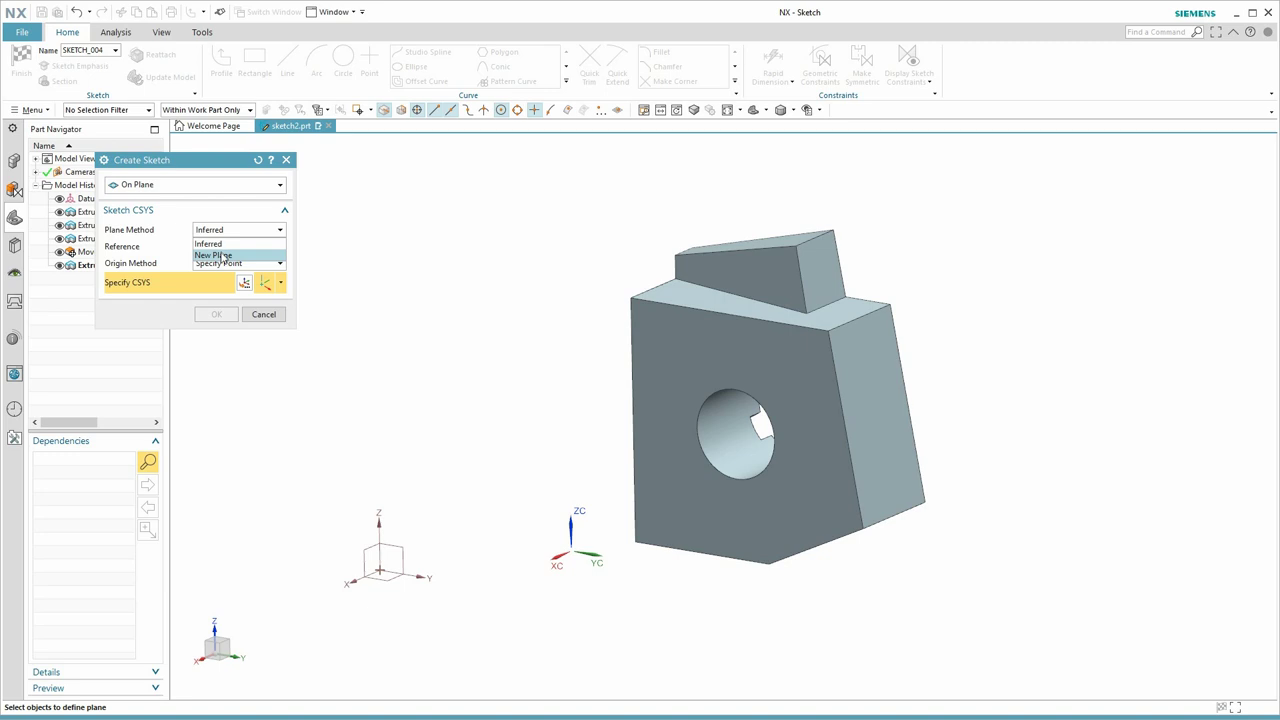
left_click(223, 257)
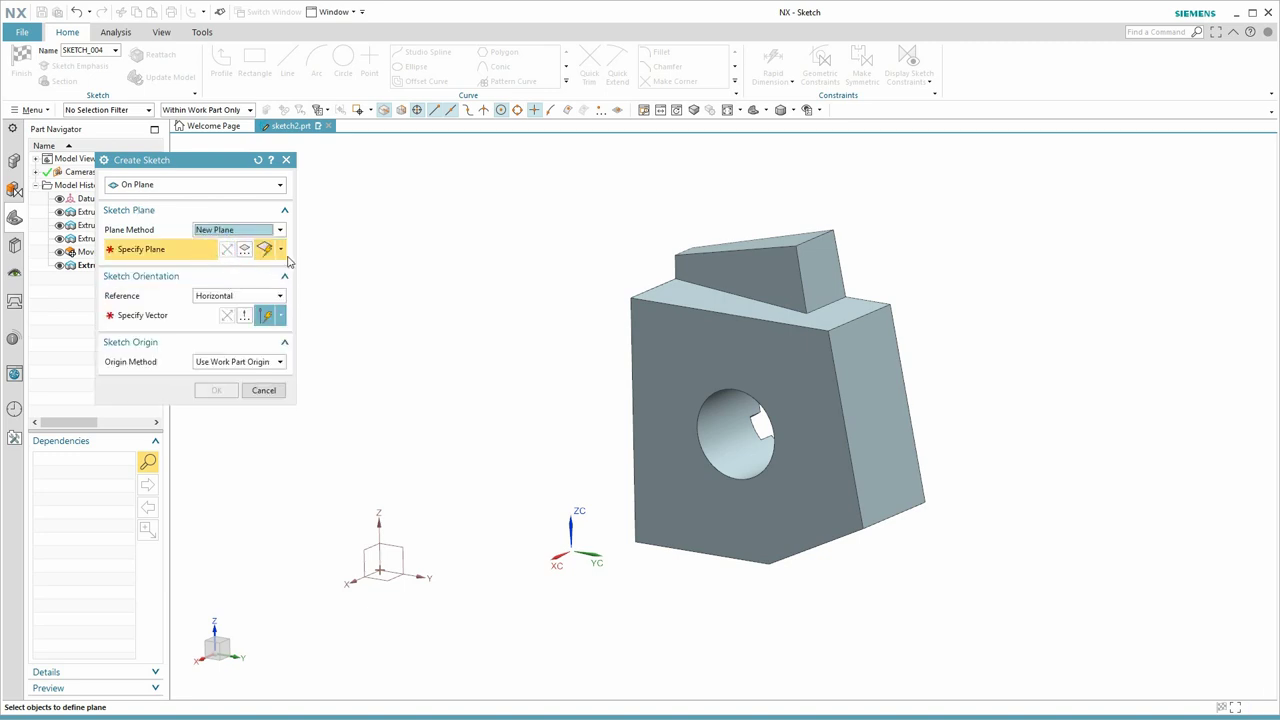
Define the sketch plane at a distance of 1 in from the block's large holed face.
left_click(281, 250)
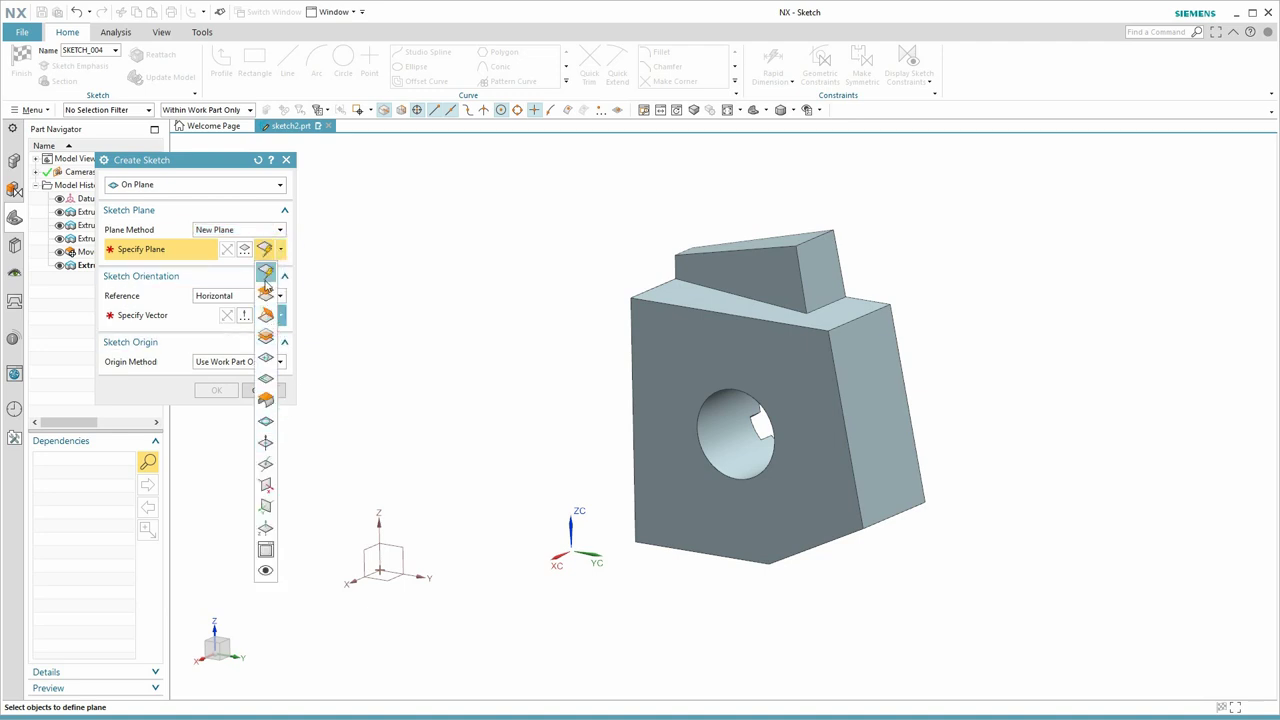
left_click(265, 293)
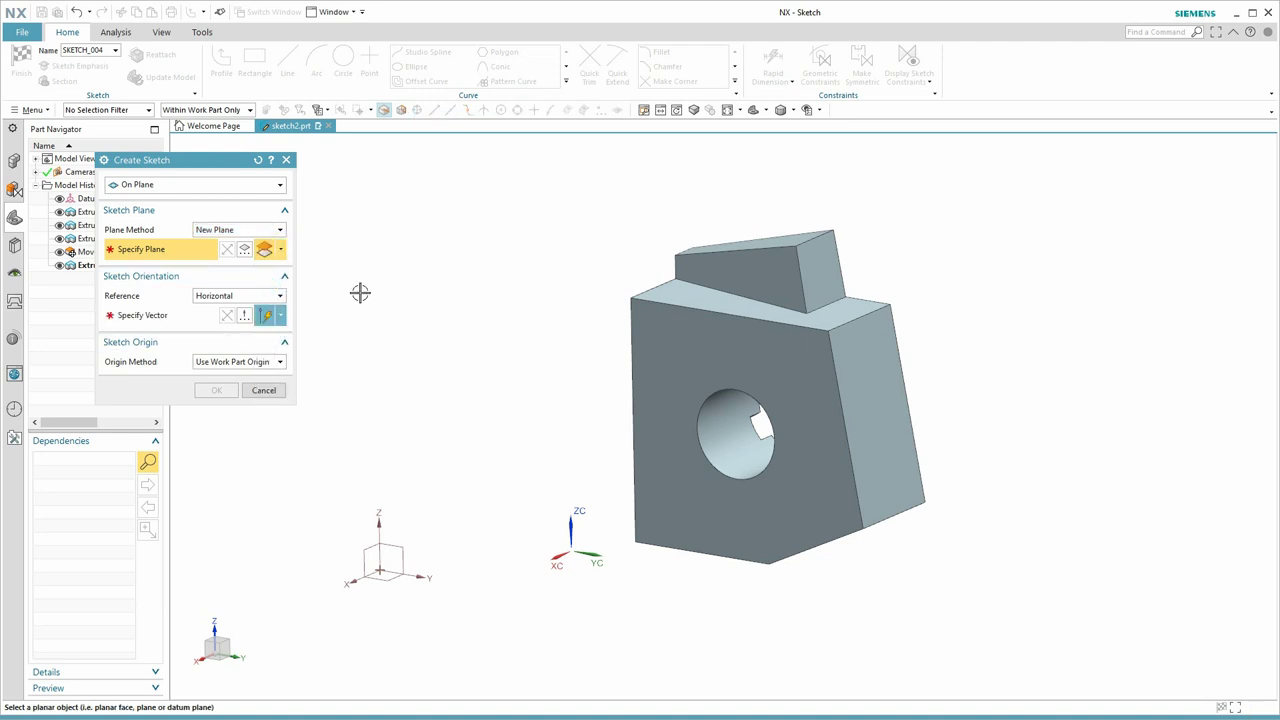
left_click(660, 347)
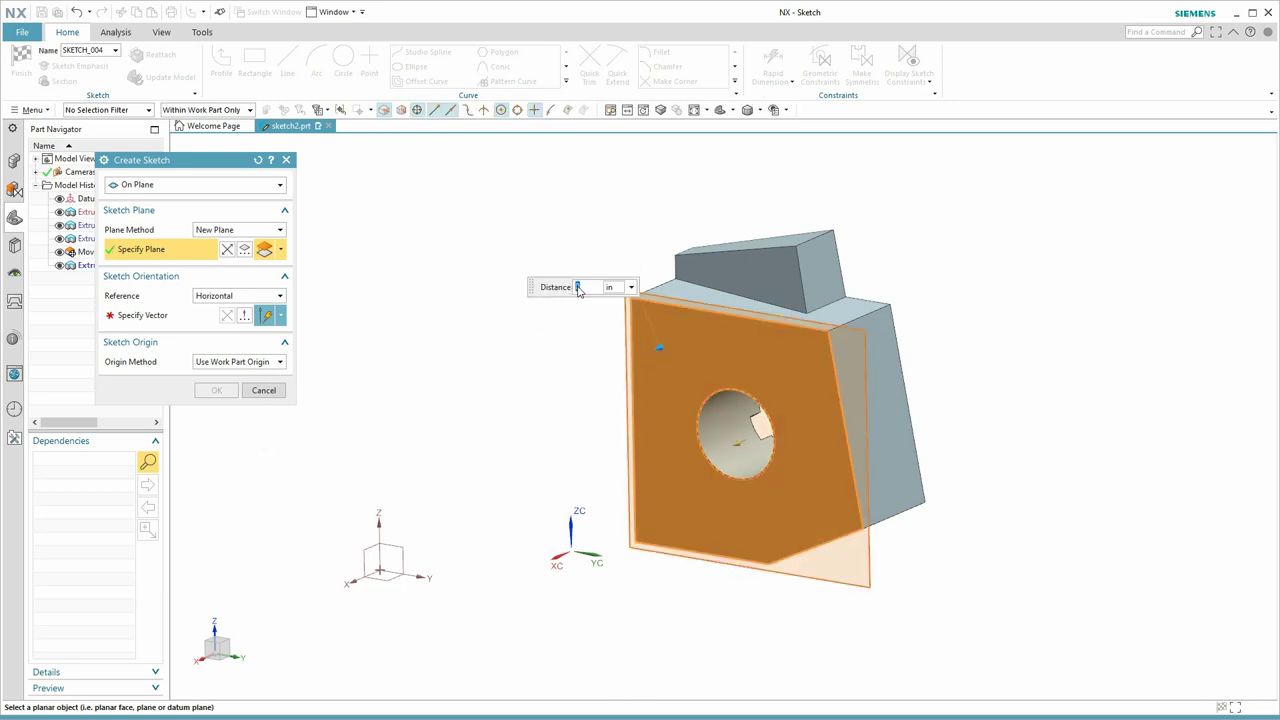
left_click(579, 288)
key("Return")
mouse_move(569, 289)
middle_mouse_down()
mouse_move(611, 346)
mouse_move(614, 405)
mouse_move(697, 470)
middle_mouse_up()
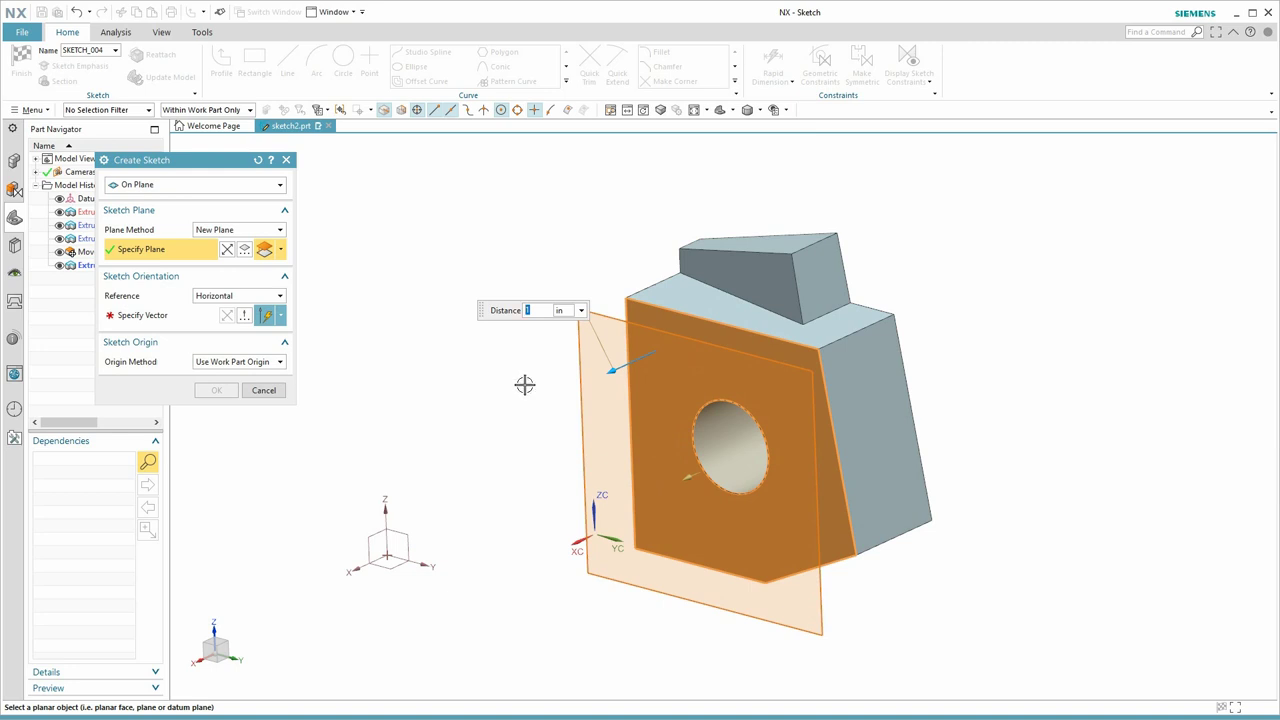
mouse_move(609, 366)
middle_mouse_down()
mouse_move(654, 346)
mouse_move(650, 370)
mouse_move(720, 451)
mouse_move(706, 461)
middle_mouse_up()
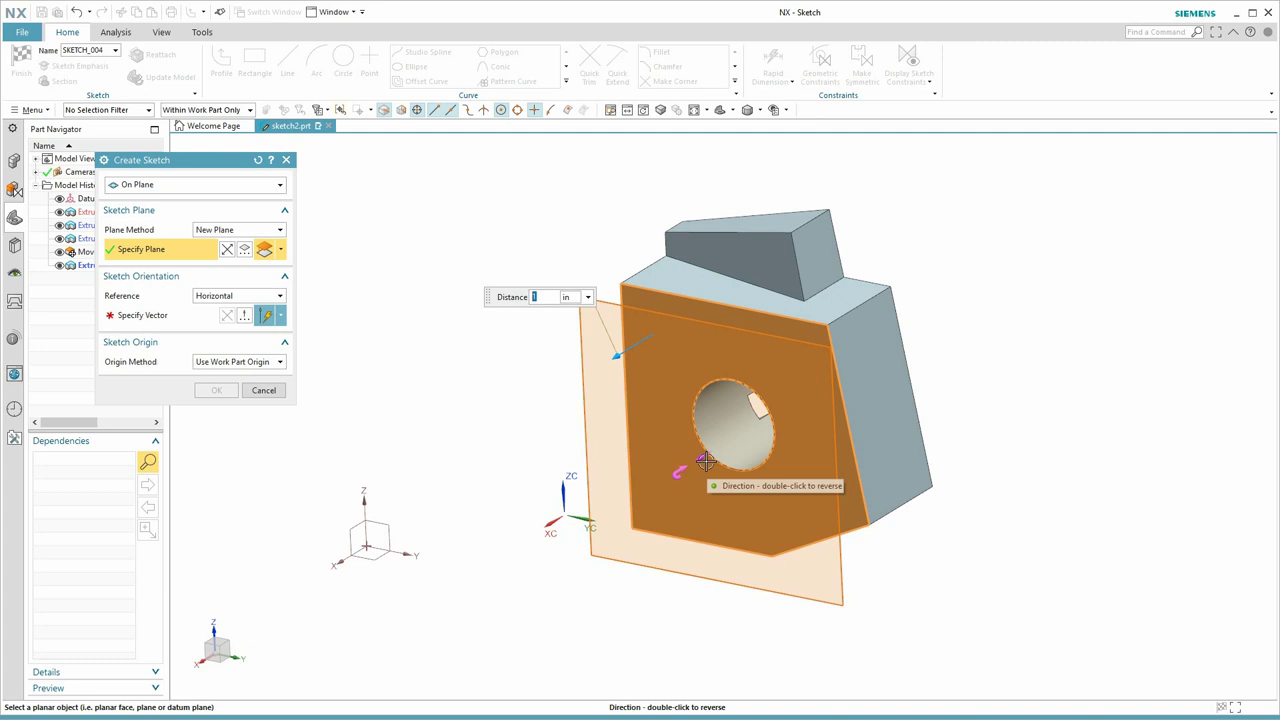
middle_click_drag(722, 449, 720, 443)
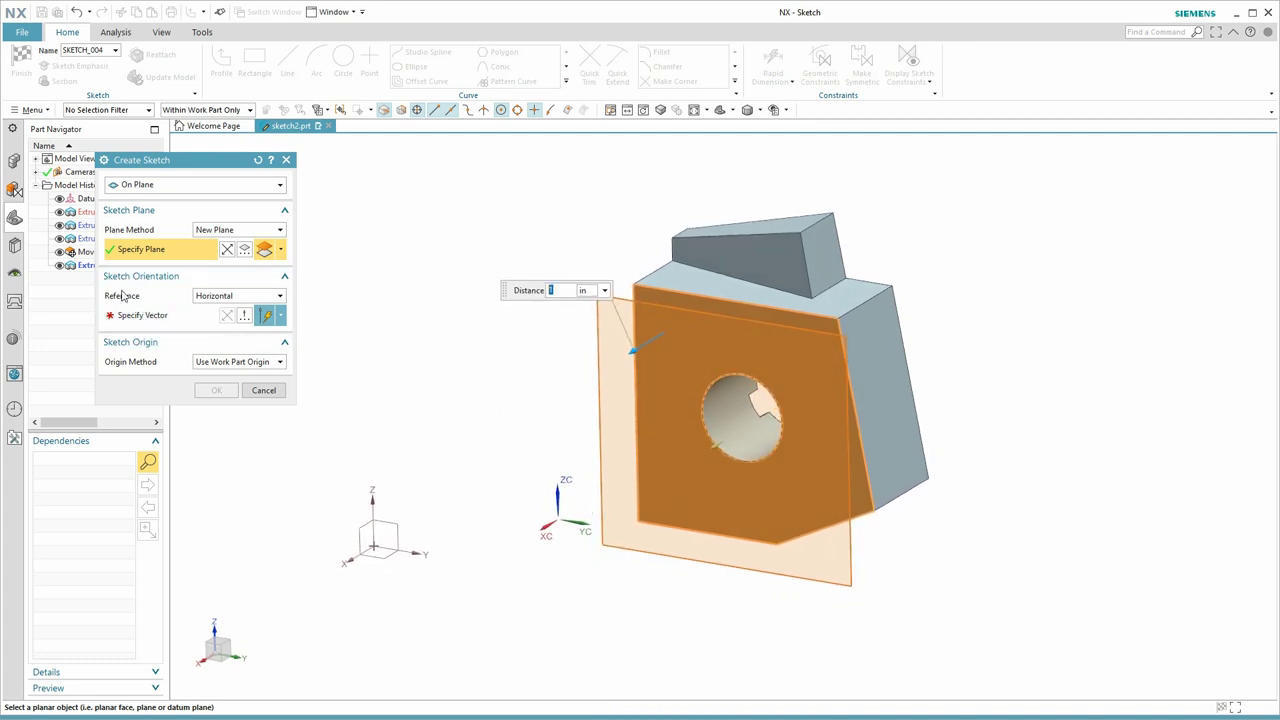
Set the sketch's horizontal reference vector along the lower edge of the block's holed face and inspect the resulting axes.
left_click(210, 296)
left_click(195, 308)
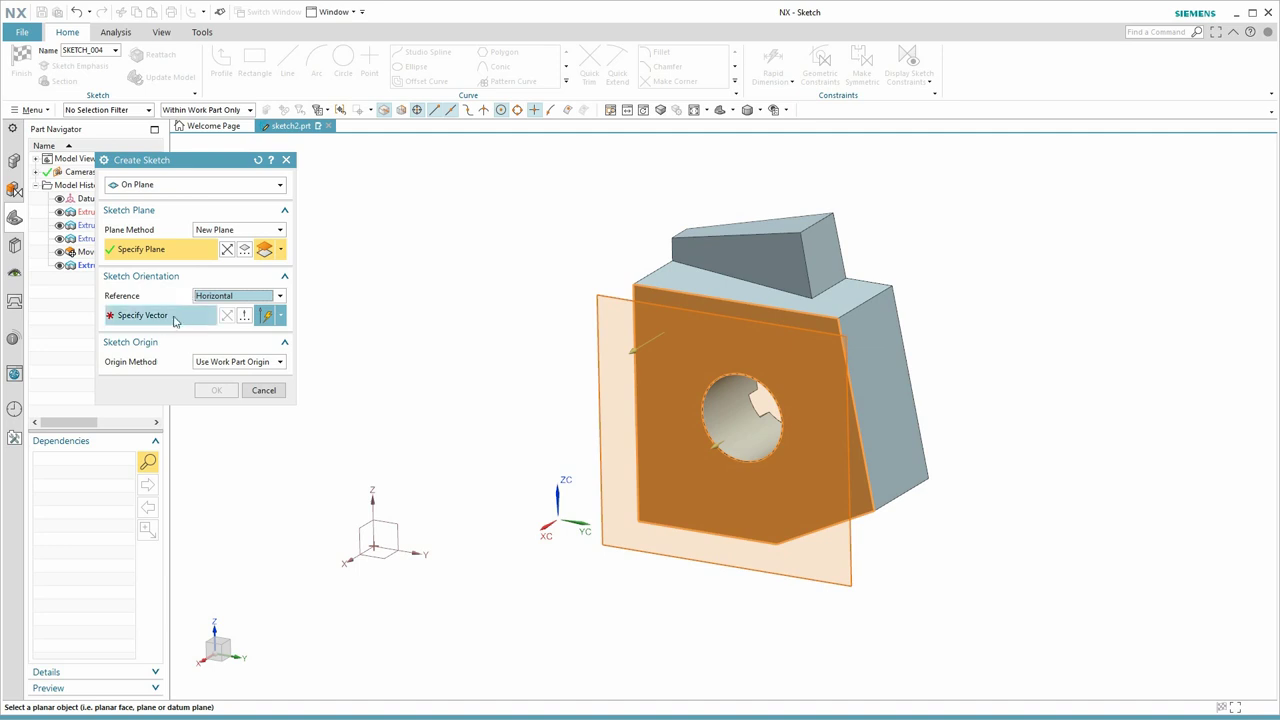
left_click(151, 316)
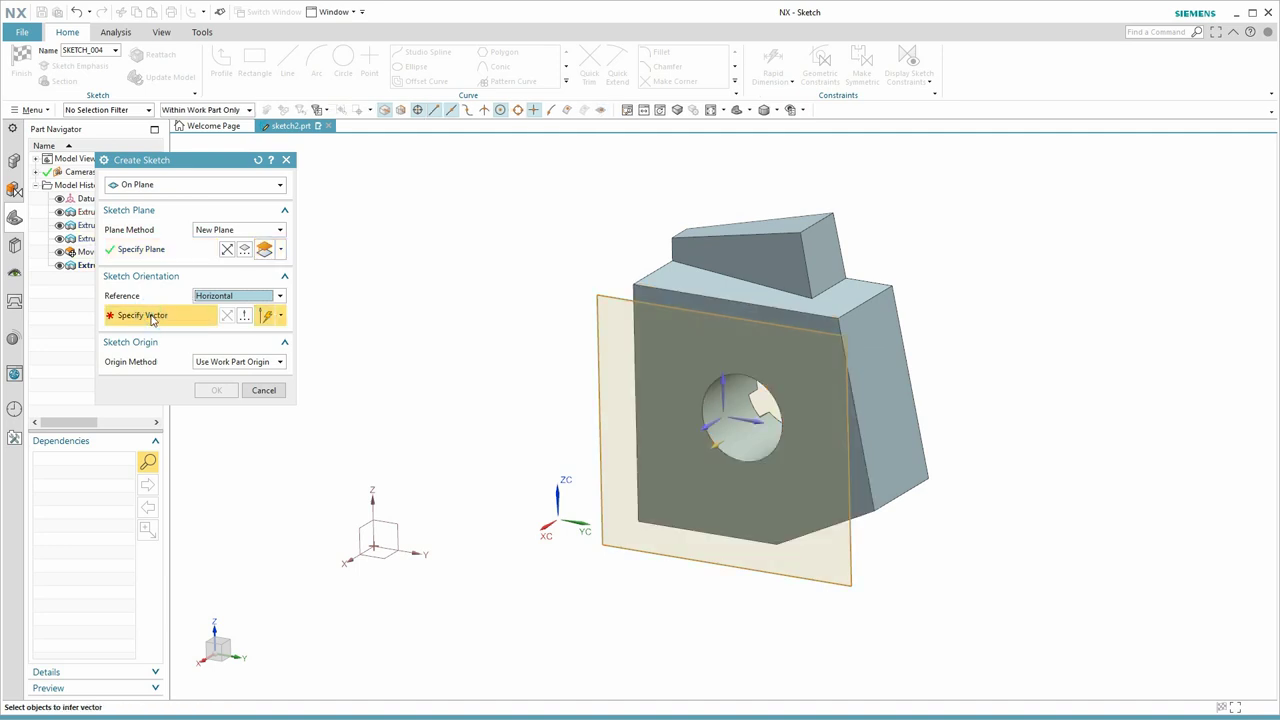
left_click(758, 542)
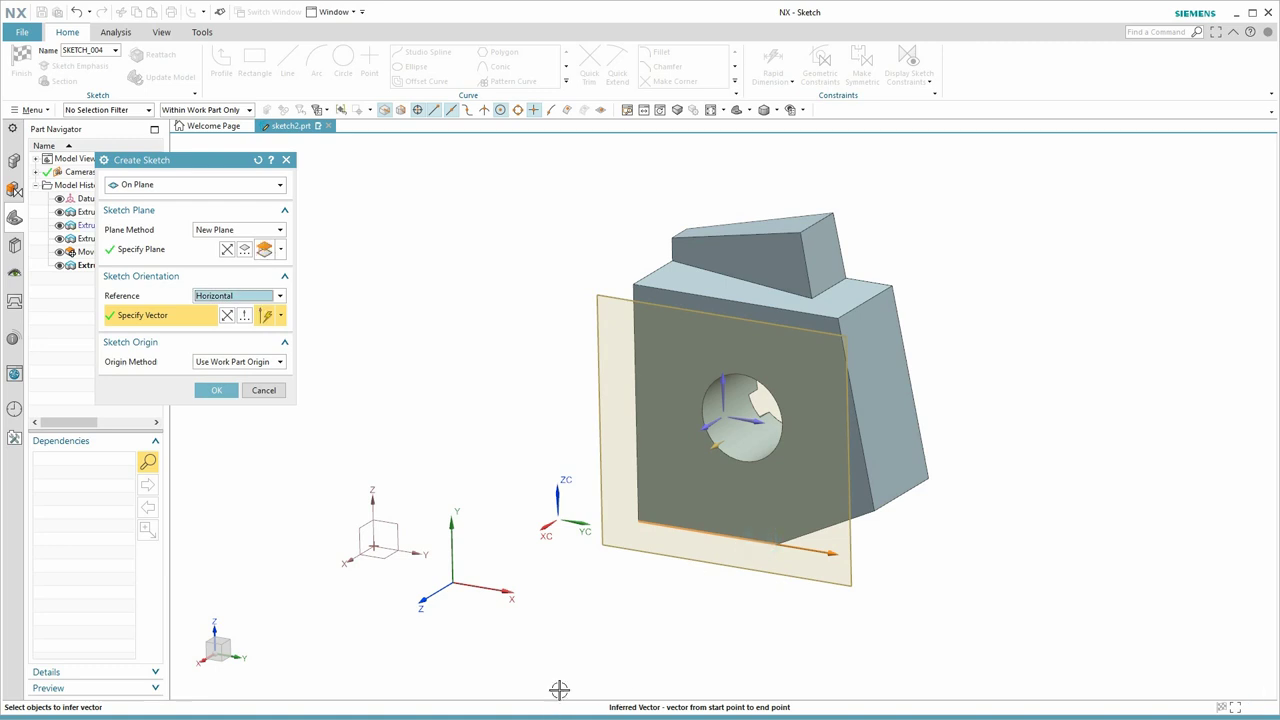
mouse_move(559, 690)
middle_mouse_down()
mouse_move(574, 654)
mouse_move(571, 560)
mouse_move(351, 397)
middle_mouse_up()
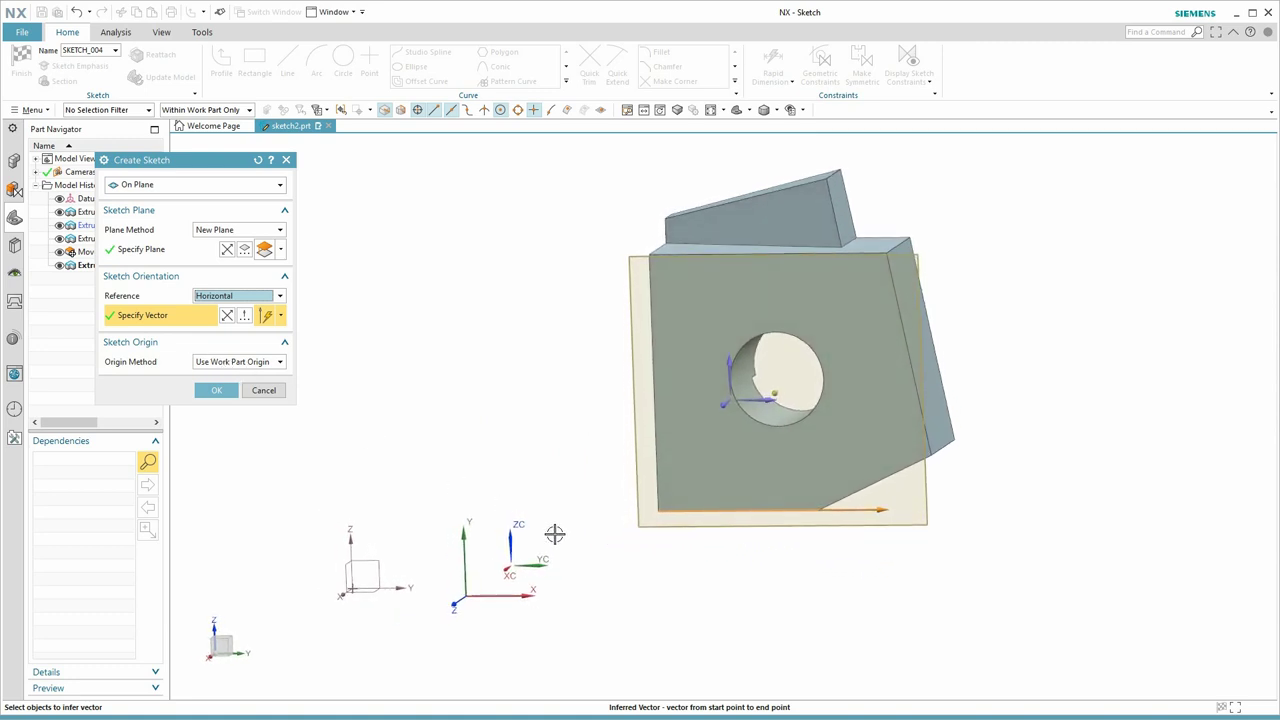
mouse_move(554, 535)
middle_mouse_down()
mouse_move(508, 547)
mouse_move(497, 575)
mouse_move(534, 563)
mouse_move(600, 502)
mouse_move(586, 563)
mouse_move(560, 534)
mouse_move(554, 591)
middle_mouse_up()
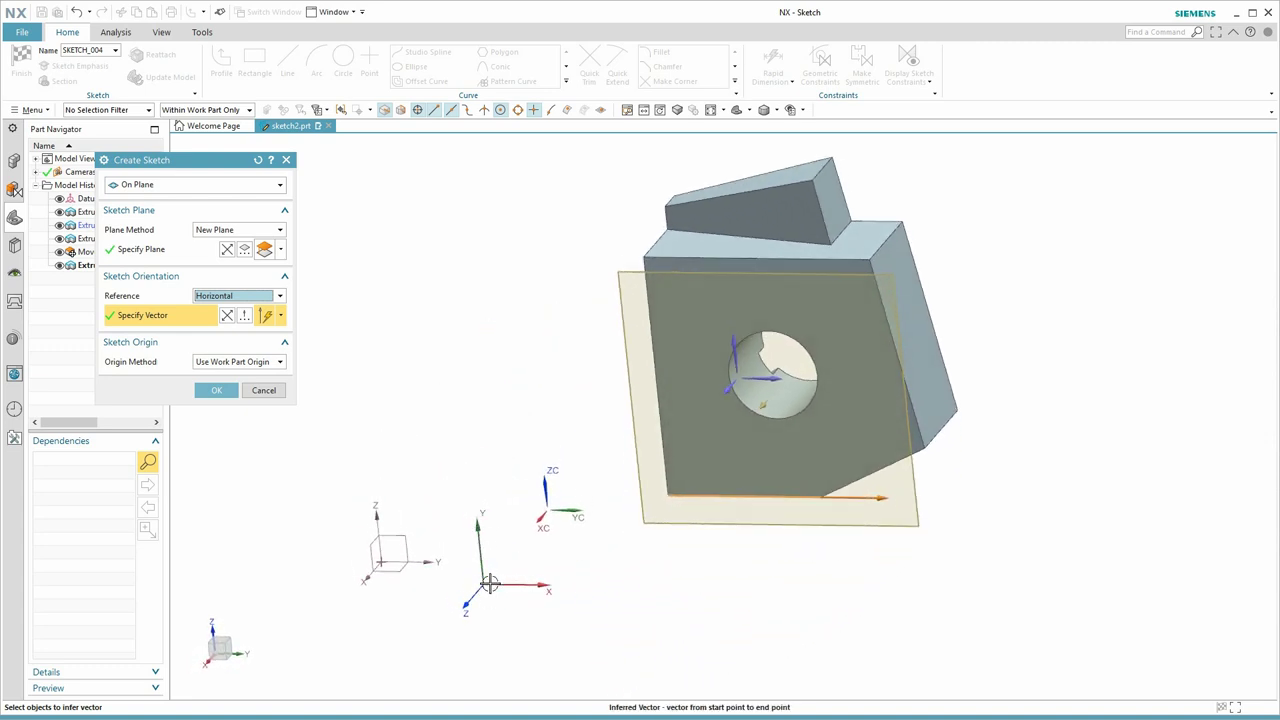
mouse_move(466, 602)
middle_mouse_down()
mouse_move(586, 600)
mouse_move(606, 569)
mouse_move(588, 413)
mouse_move(580, 480)
mouse_move(594, 400)
middle_mouse_up()
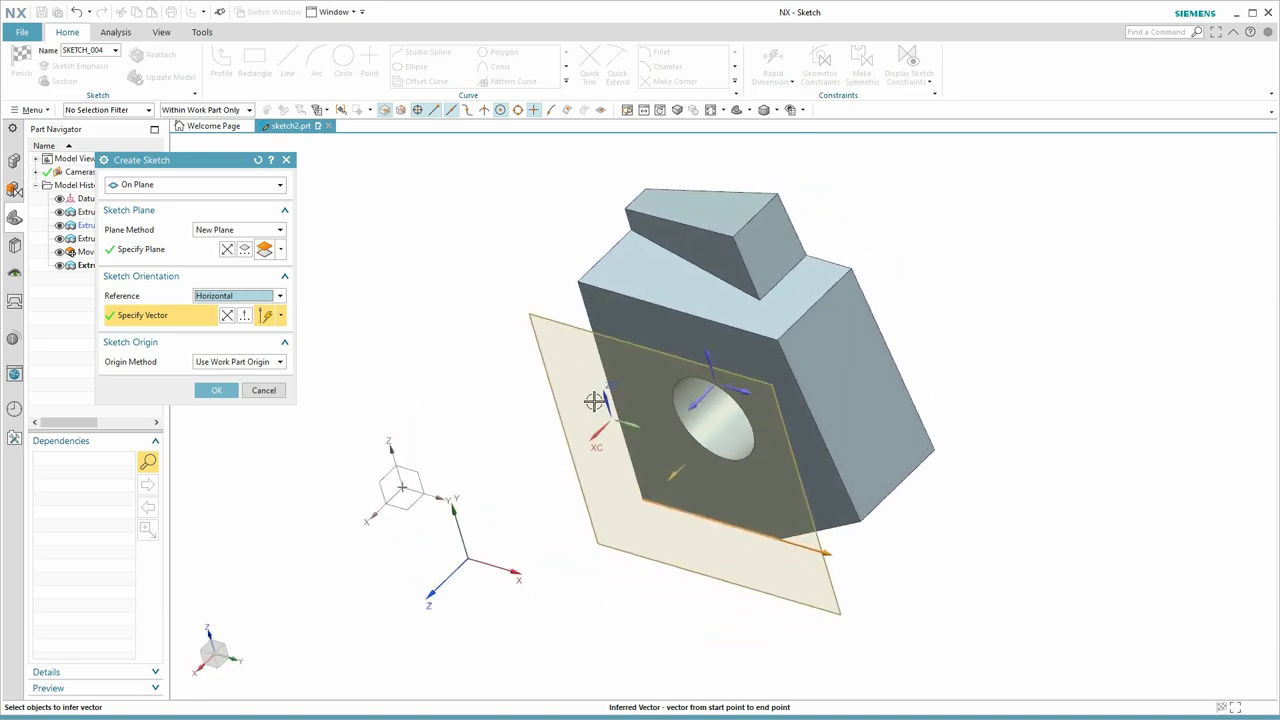
mouse_move(698, 558)
middle_mouse_down()
mouse_move(686, 554)
mouse_move(714, 551)
mouse_move(720, 520)
mouse_move(833, 515)
mouse_move(917, 531)
mouse_move(849, 563)
mouse_move(571, 560)
middle_mouse_up()
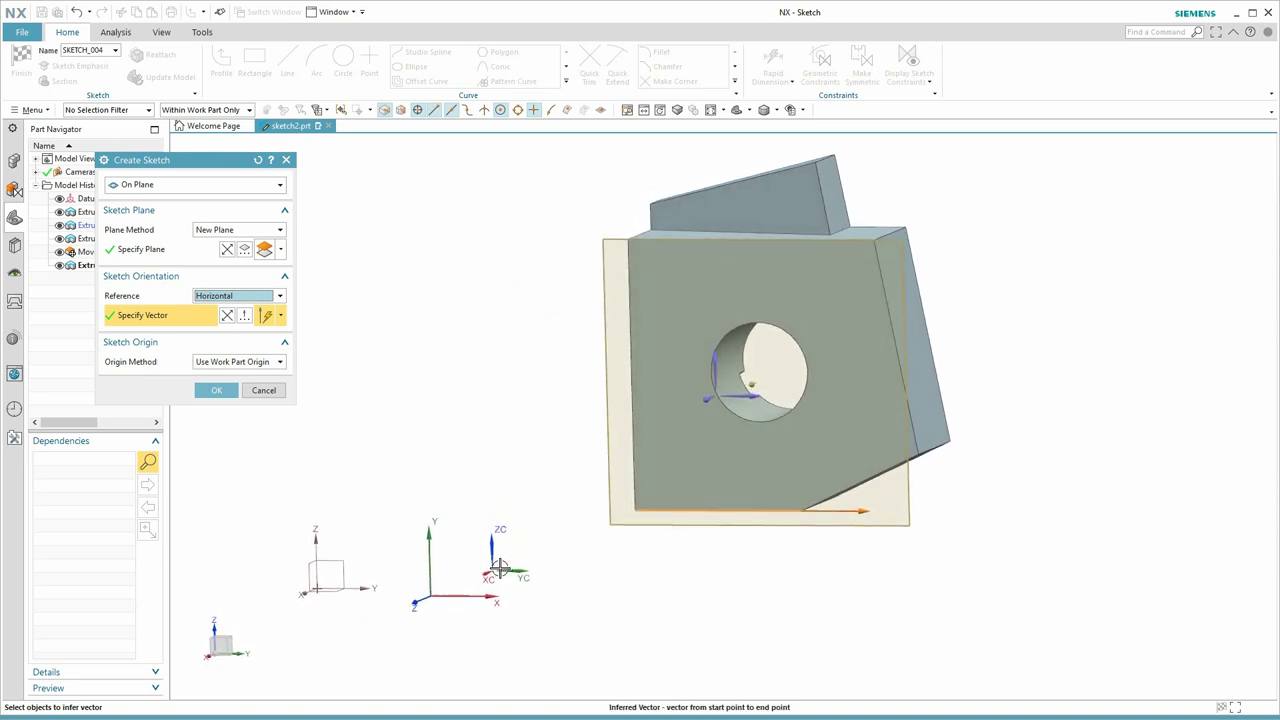
mouse_move(497, 572)
middle_mouse_down()
mouse_move(472, 575)
mouse_move(479, 585)
mouse_move(511, 527)
mouse_move(431, 374)
middle_mouse_up()
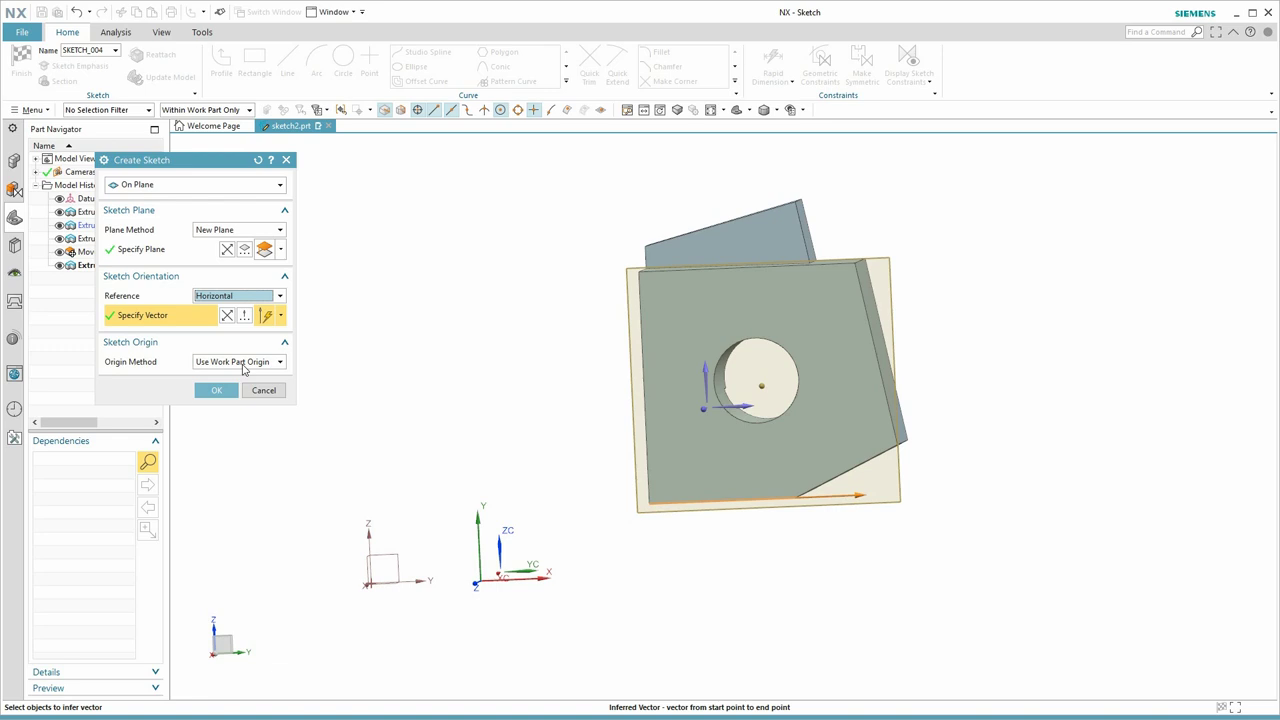
Change the origin method to Specify Point and place the sketch origin at the start point of the holed face's lower edge.
left_click(243, 369)
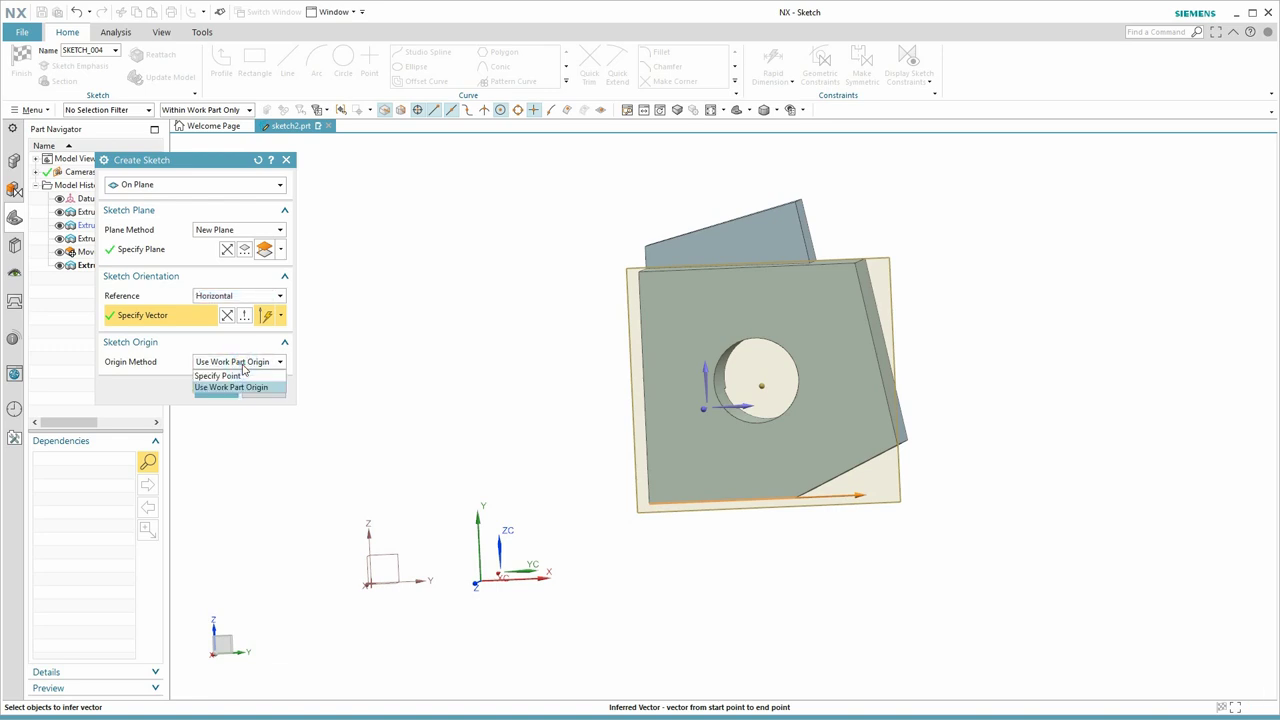
left_click(233, 376)
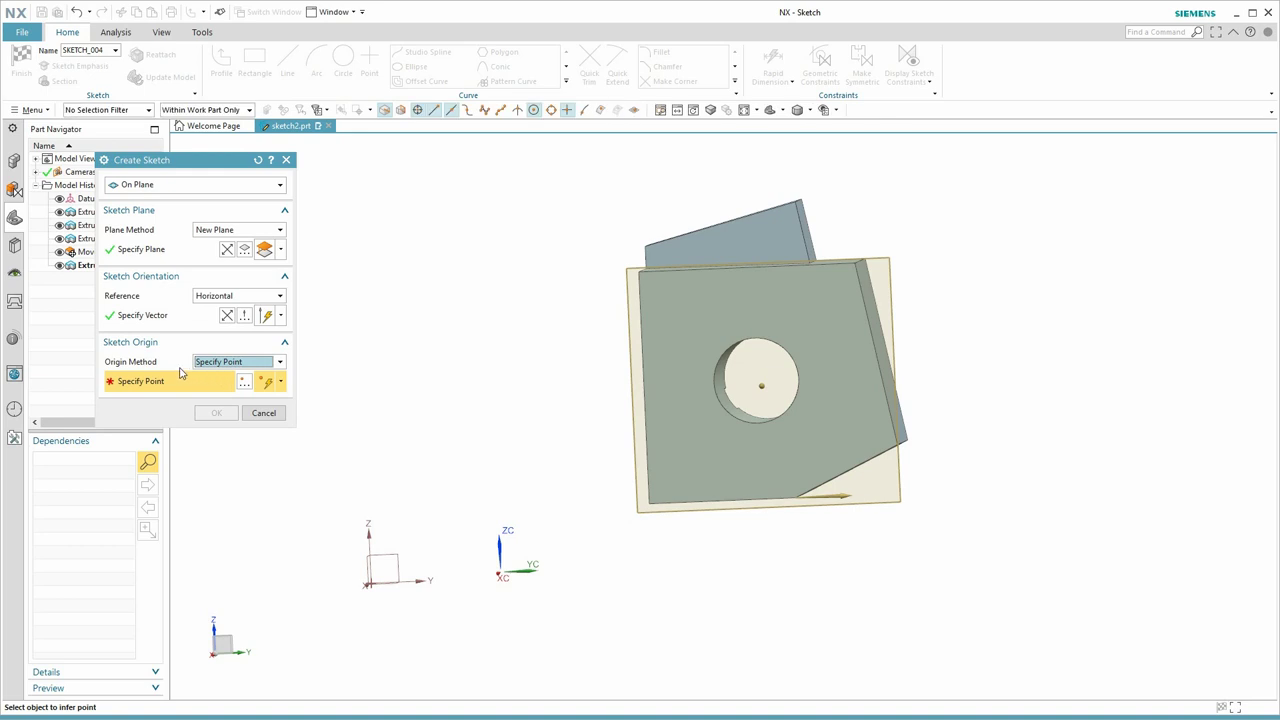
key("Home")
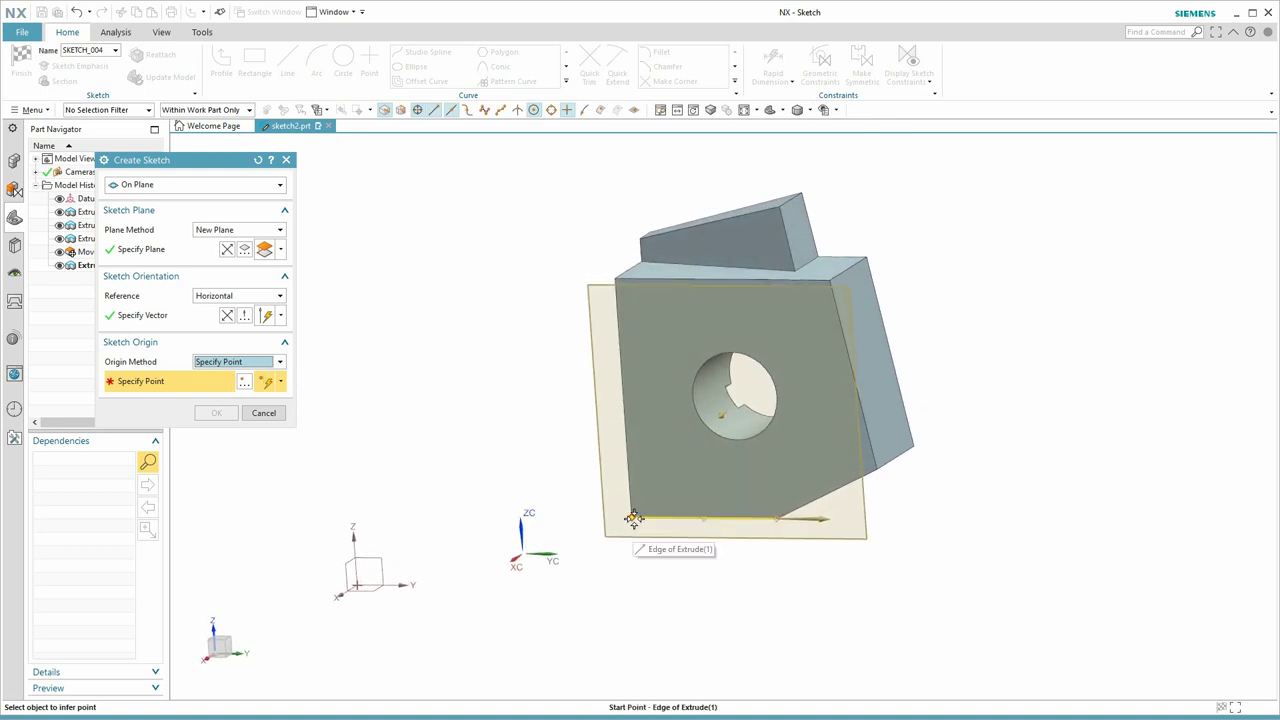
left_click(633, 517)
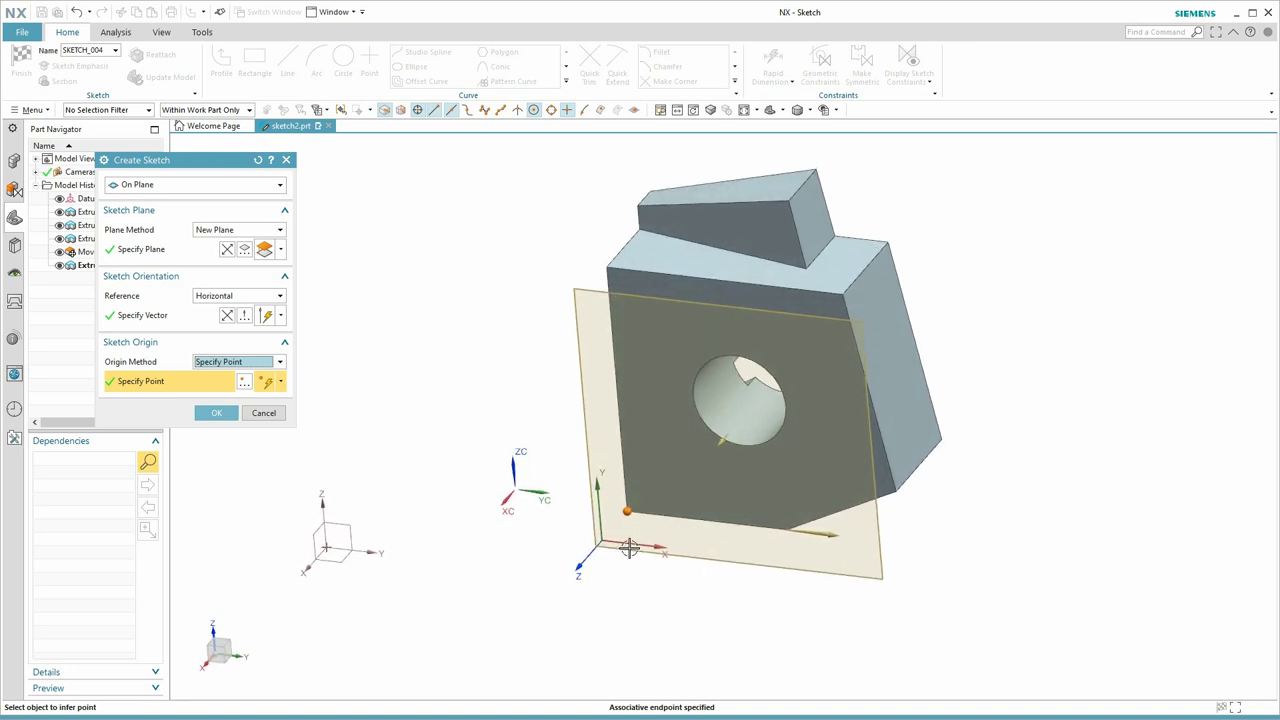
middle_click_drag(626, 540, 686, 536)
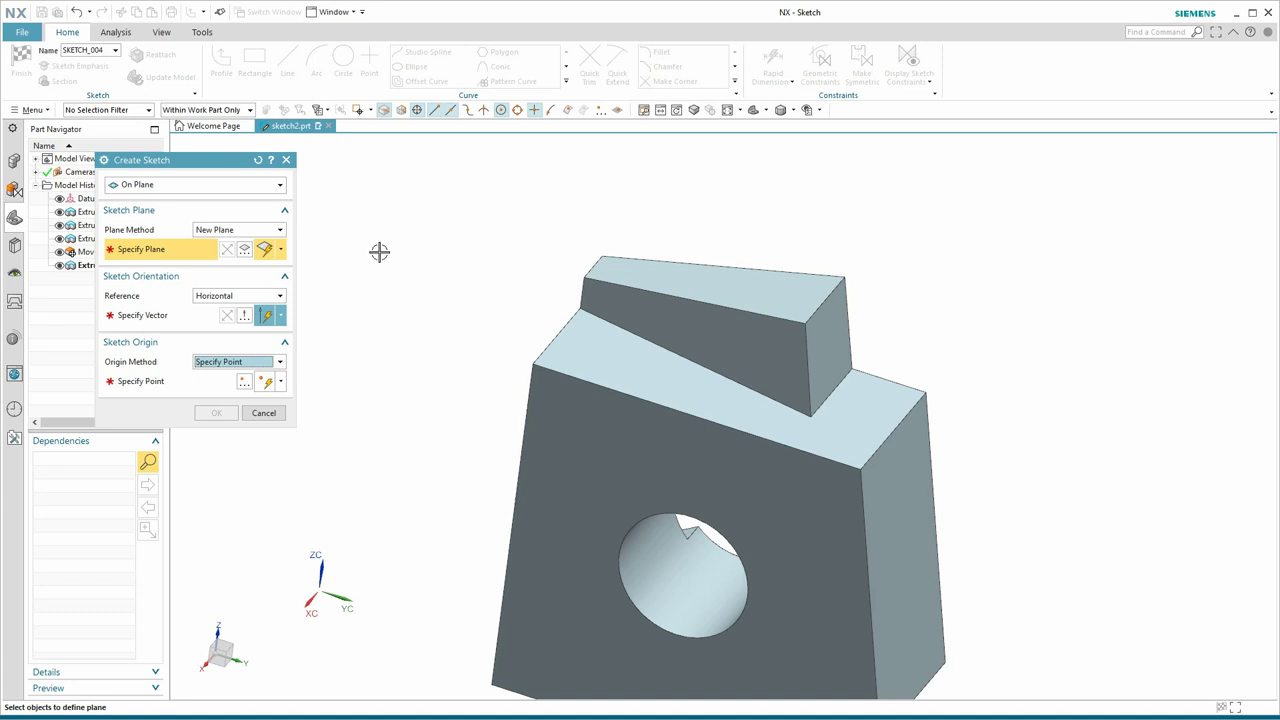
Define an inferred sketch plane midway between the wedge's slanted front face and the block's back face.
middle_click_drag(446, 229, 857, 303)
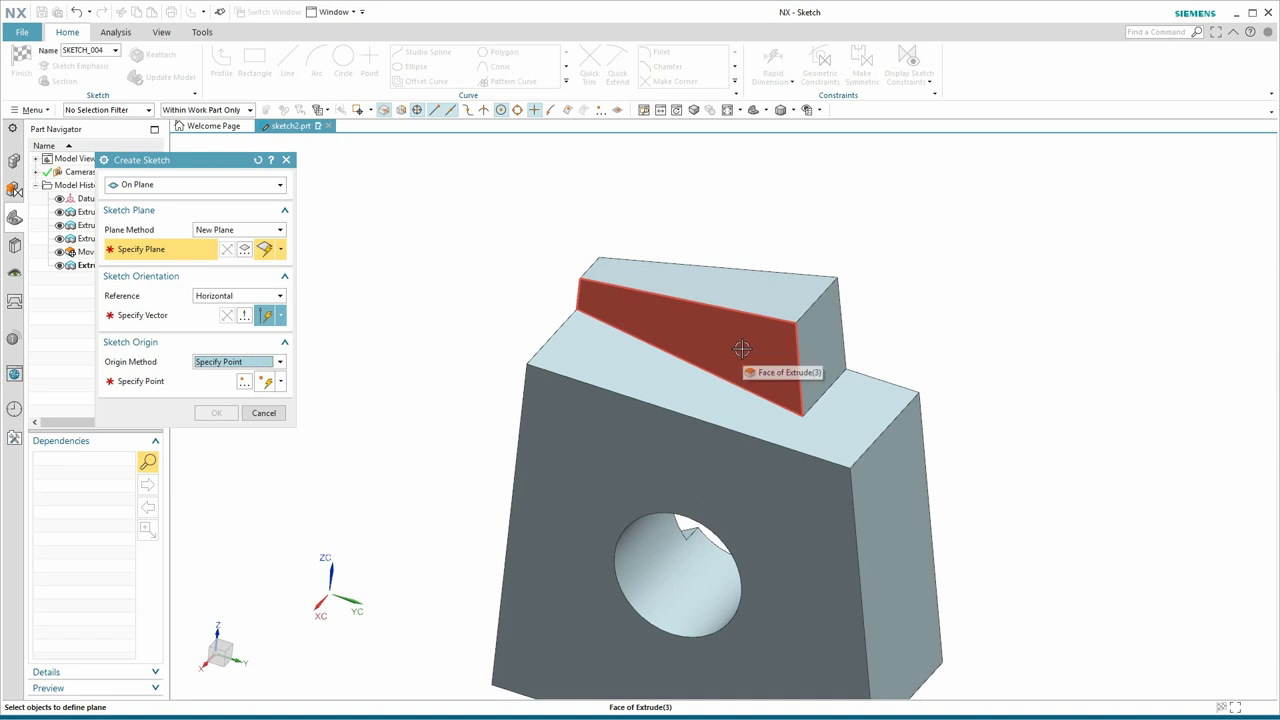
left_click(701, 344)
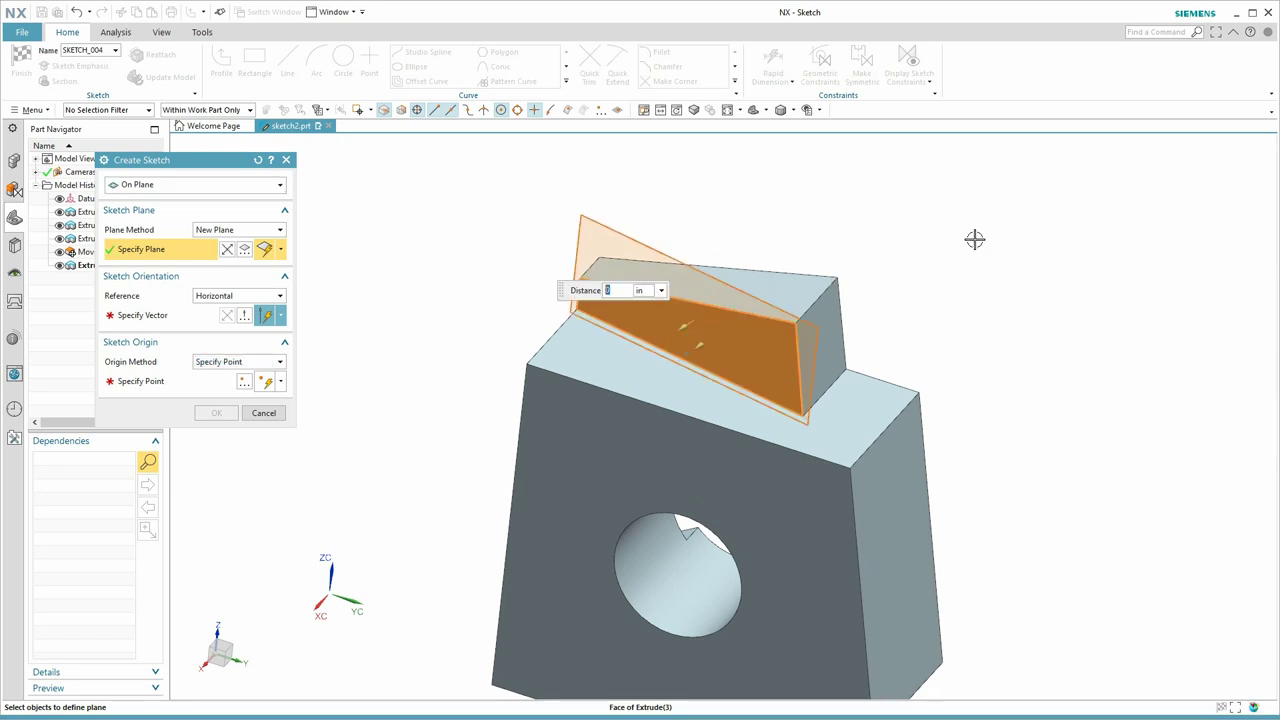
mouse_move(974, 240)
middle_mouse_down()
mouse_move(749, 343)
mouse_move(726, 335)
mouse_move(874, 337)
mouse_move(909, 294)
mouse_move(829, 291)
middle_mouse_up()
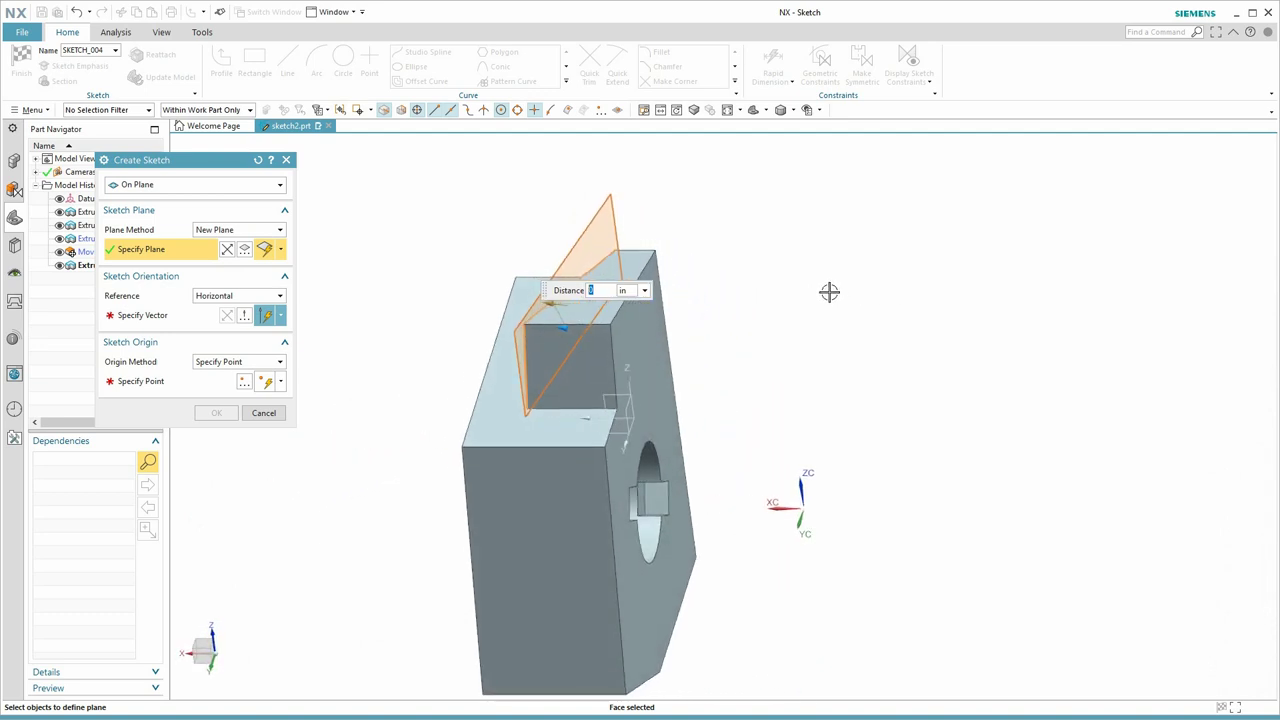
left_click(649, 323)
middle_click_drag(788, 286, 734, 274)
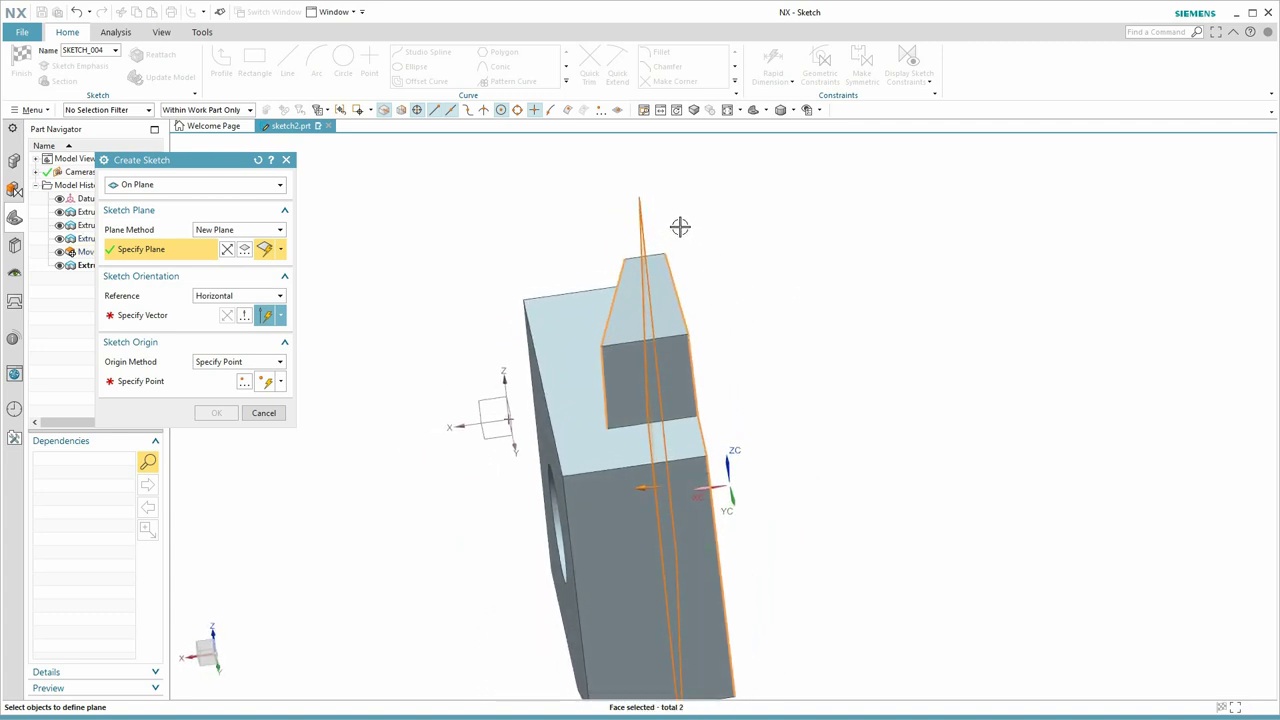
mouse_move(680, 226)
middle_mouse_down()
mouse_move(851, 329)
mouse_move(837, 306)
mouse_move(994, 289)
mouse_move(978, 276)
middle_mouse_up()
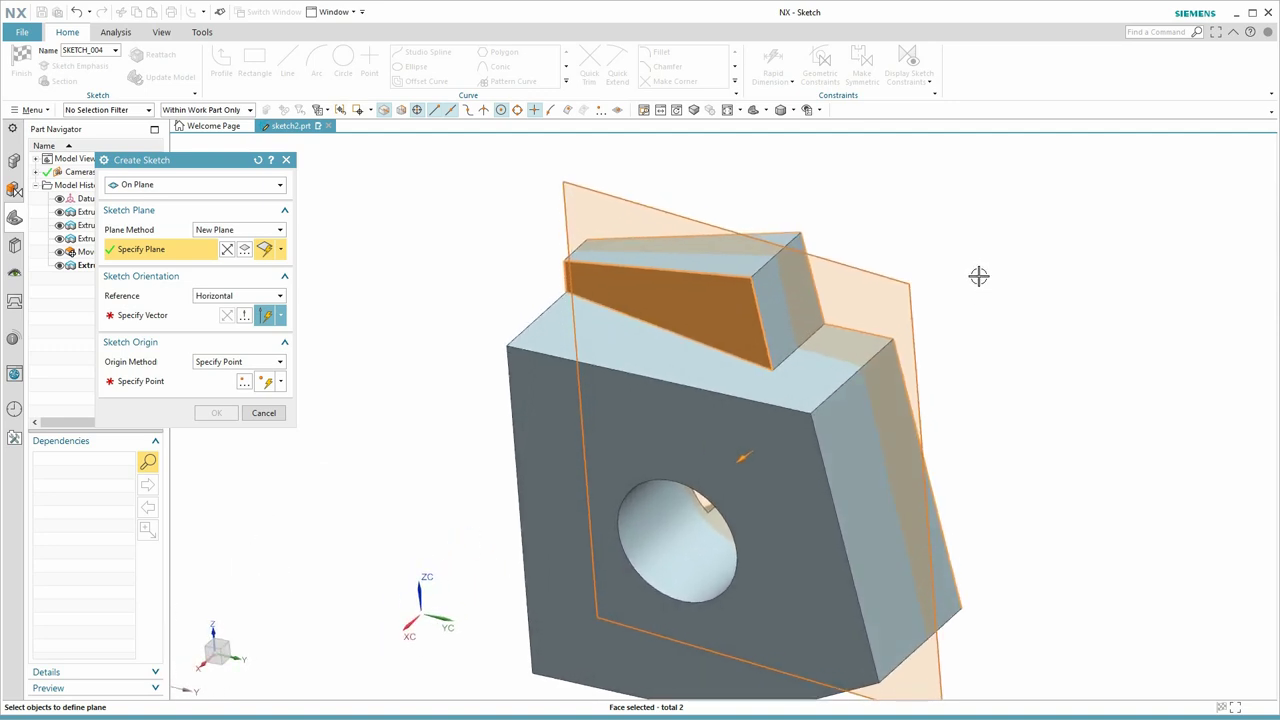
mouse_move(988, 340)
middle_mouse_down()
mouse_move(1094, 337)
mouse_move(1020, 345)
middle_mouse_up()
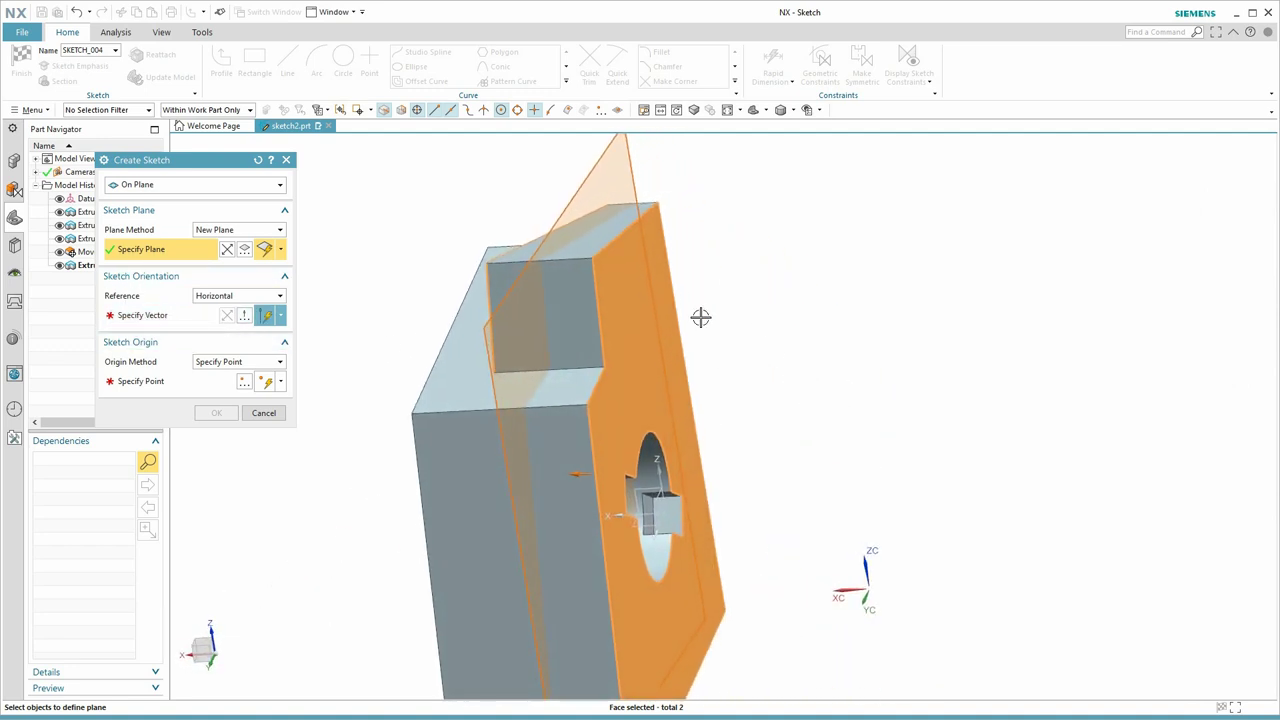
mouse_move(780, 317)
middle_mouse_down()
mouse_move(720, 309)
mouse_move(740, 291)
mouse_move(660, 203)
mouse_move(583, 200)
mouse_move(603, 189)
mouse_move(400, 291)
mouse_move(113, 360)
middle_mouse_up()
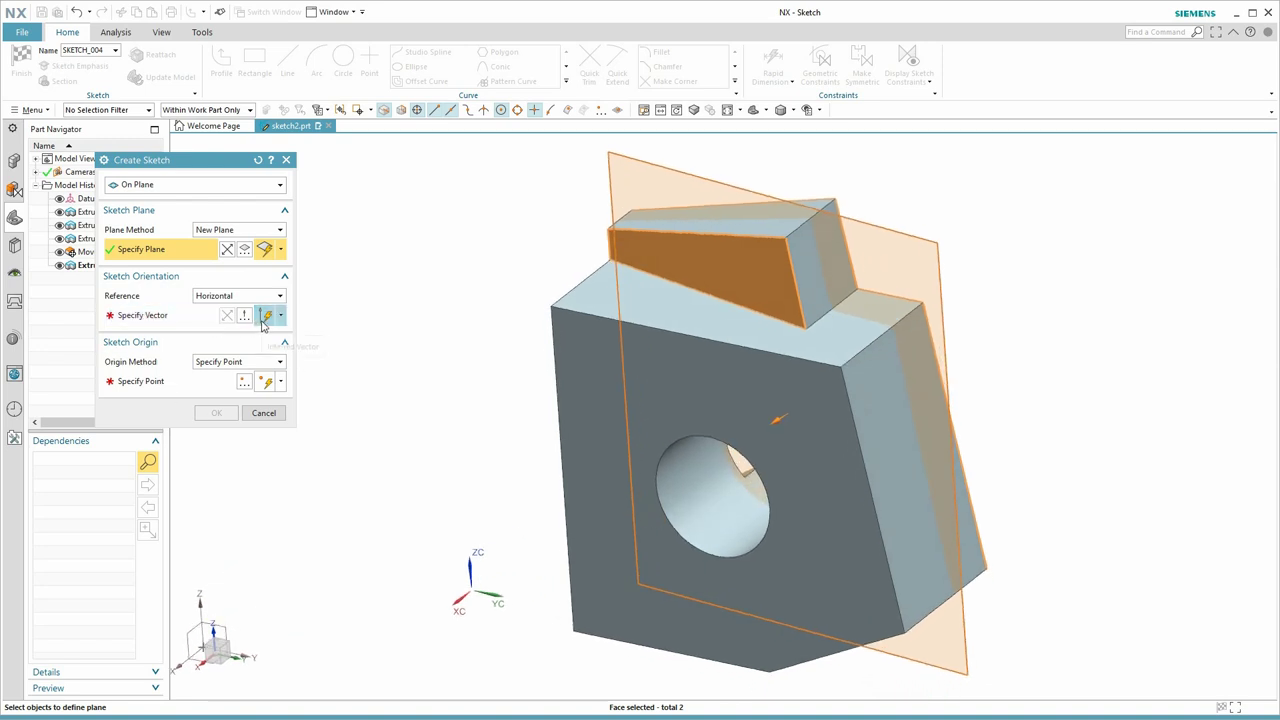
Set the sketch's horizontal reference vector along the lower edge of the wedge's slanted front face.
left_click(164, 318)
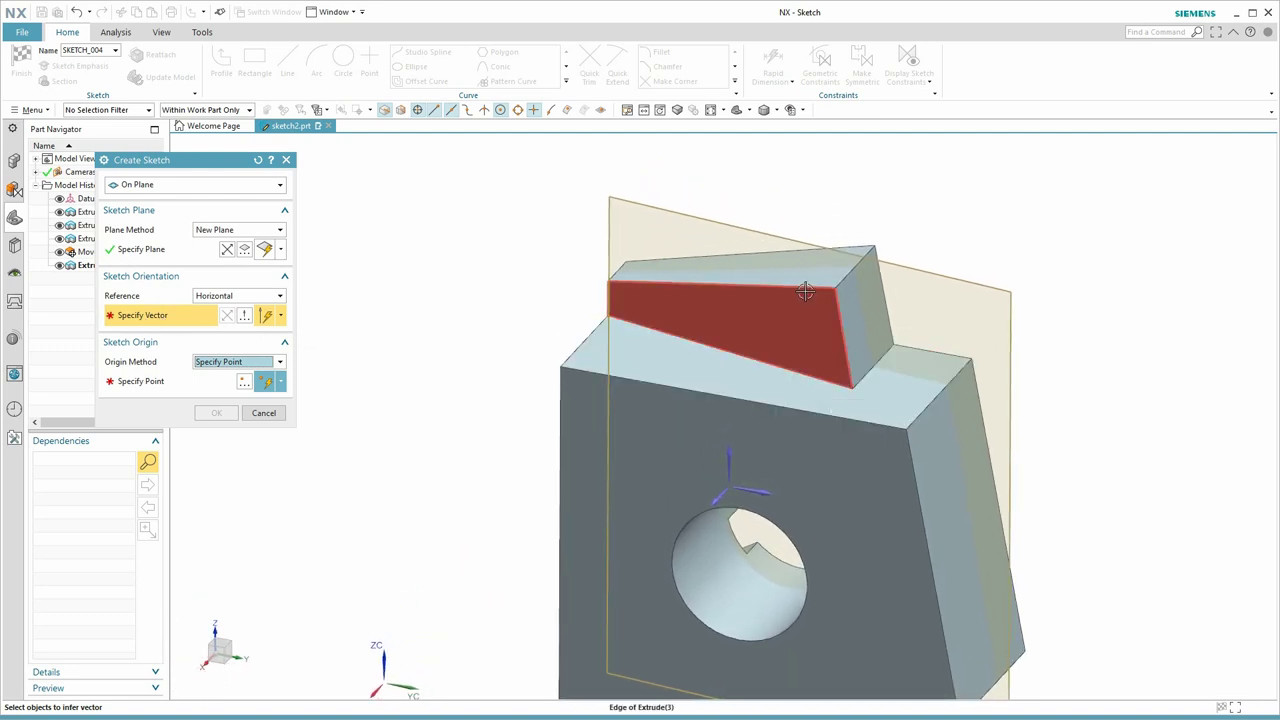
middle_click_drag(512, 353, 512, 320)
middle_click_drag(615, 307, 512, 281)
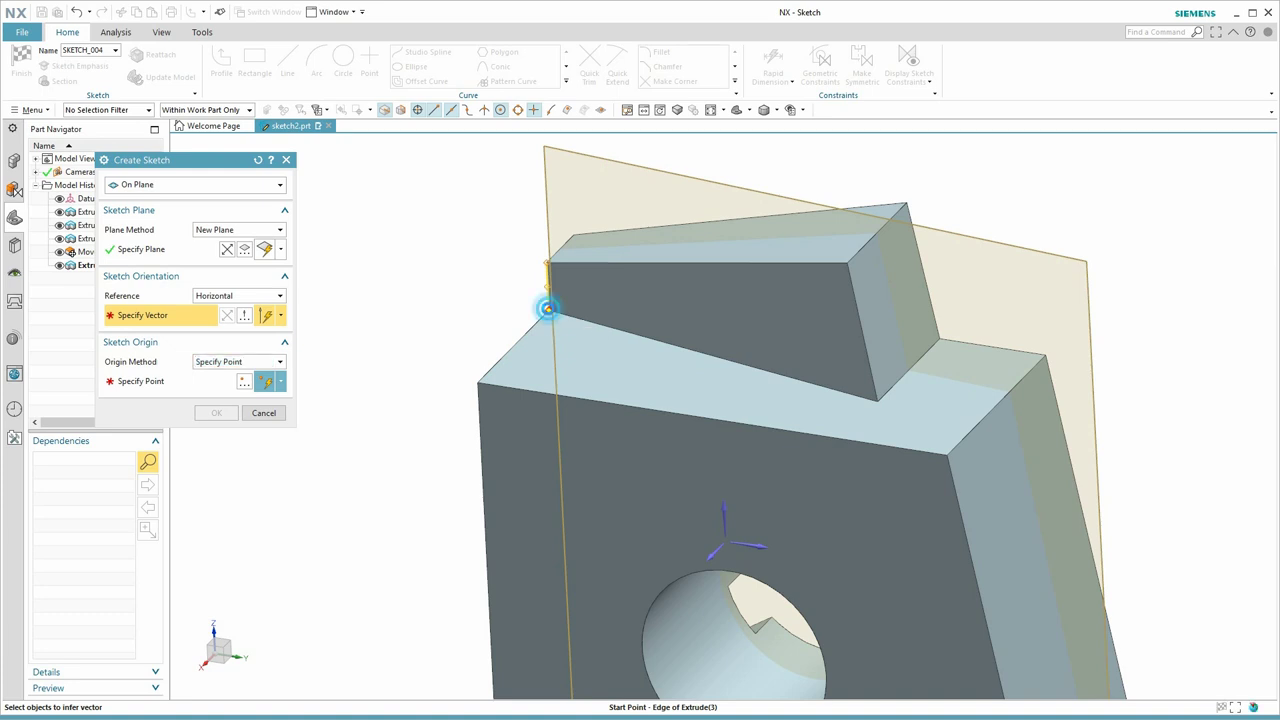
left_click(862, 333)
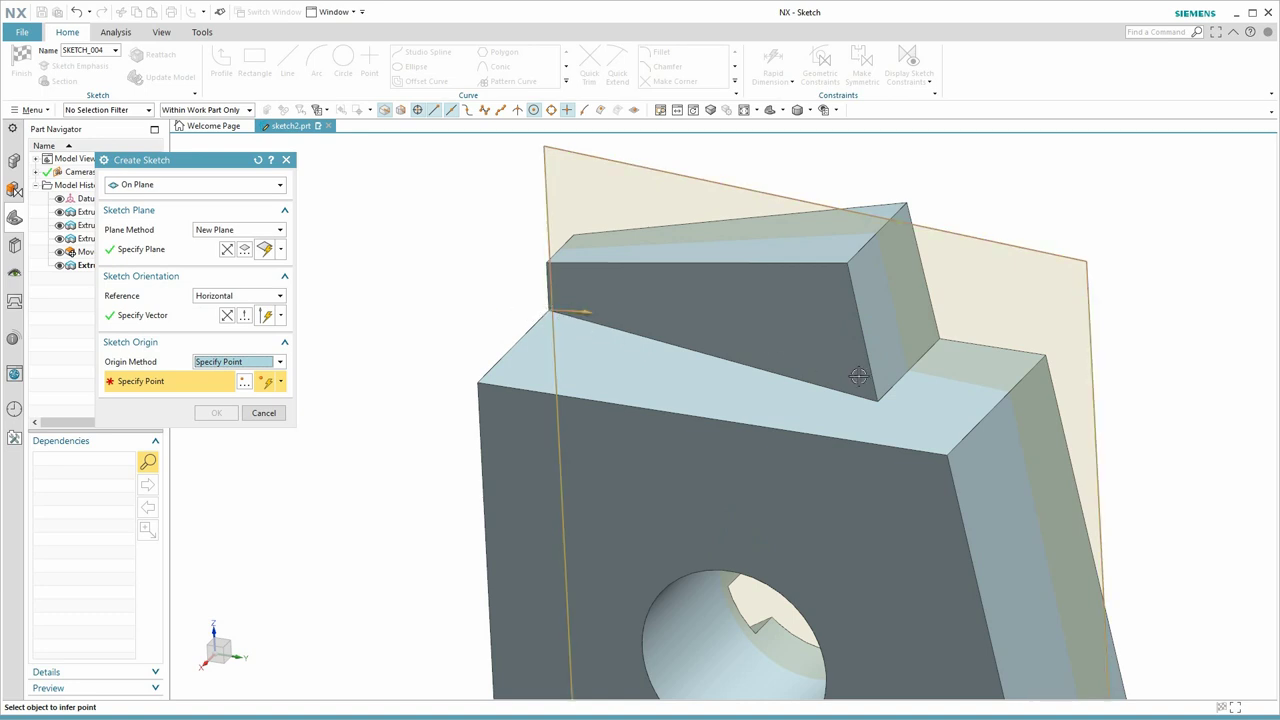
Place the sketch origin at the start point of the lower edge of the wedge's slanted front face.
key("F8")
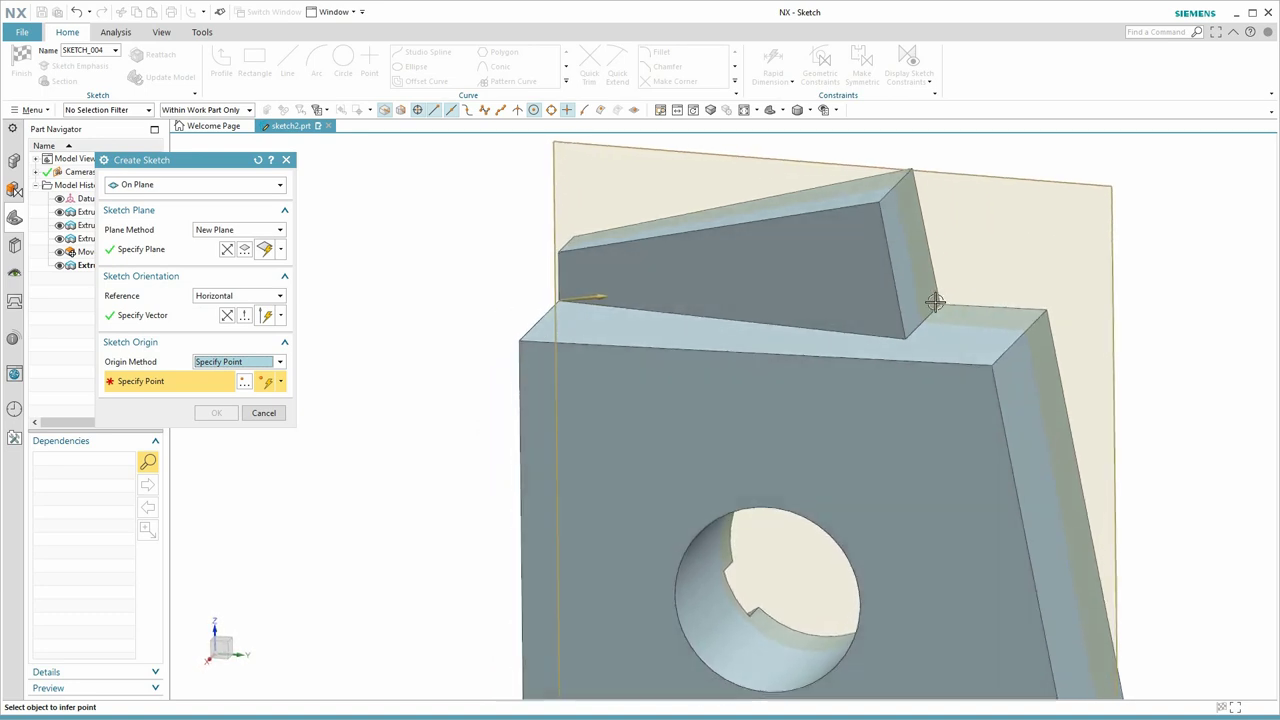
mouse_move(646, 286)
middle_mouse_down()
mouse_move(946, 246)
mouse_move(817, 320)
middle_mouse_up()
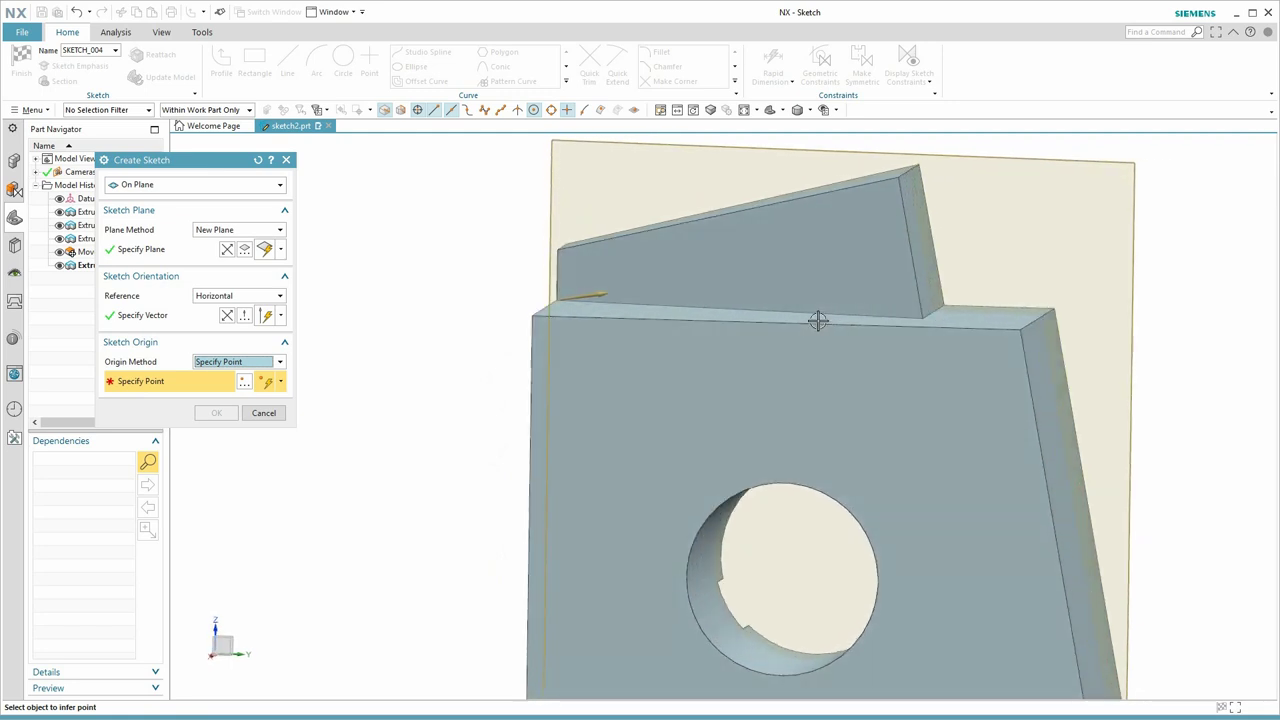
middle_click_drag(597, 418, 343, 454)
mouse_move(329, 391)
middle_mouse_down()
mouse_move(560, 354)
mouse_move(583, 327)
middle_mouse_up()
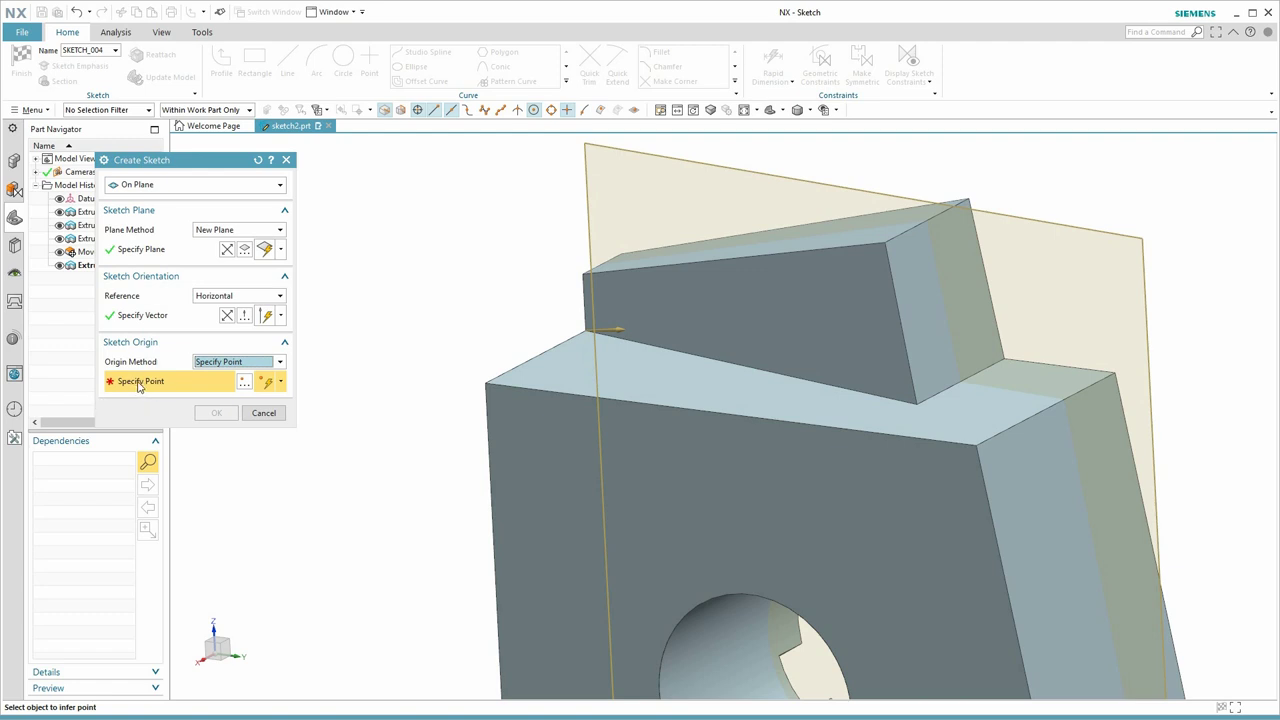
left_click(581, 327)
key("F8")
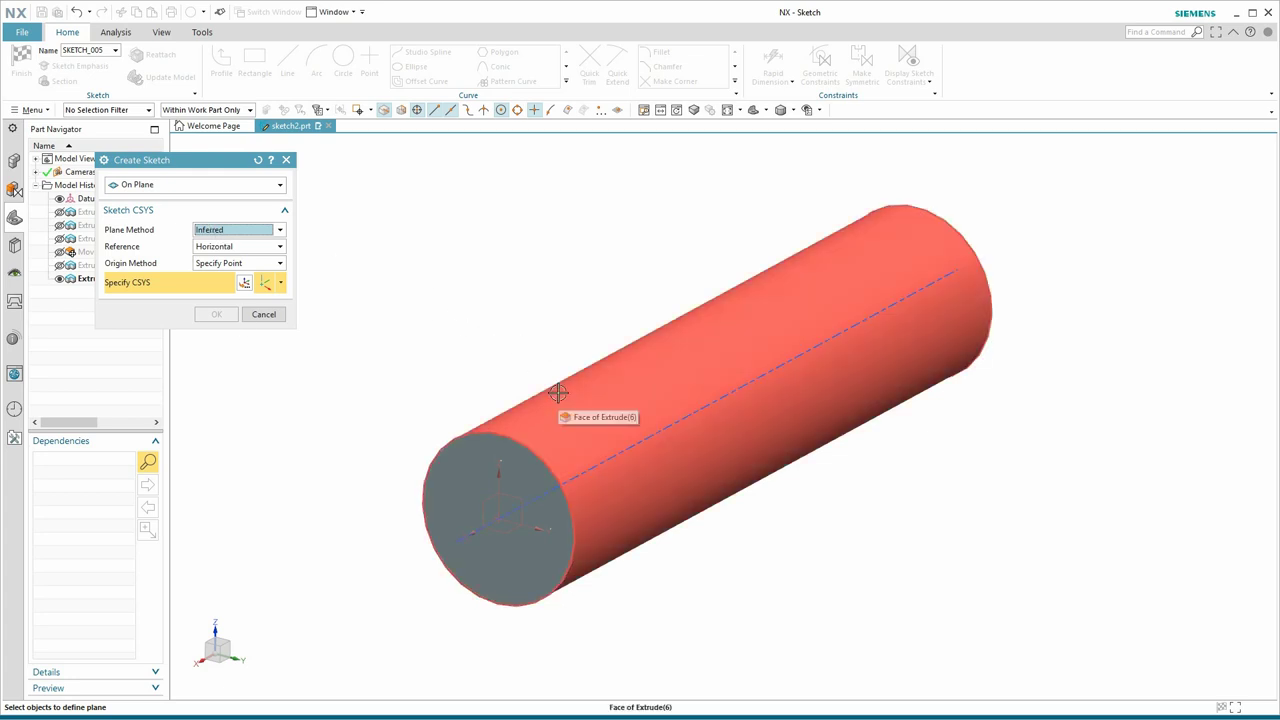
Change the plane method to New Plane and pick the cylinder's curved face to define a tangent sketch plane.
left_click(598, 389)
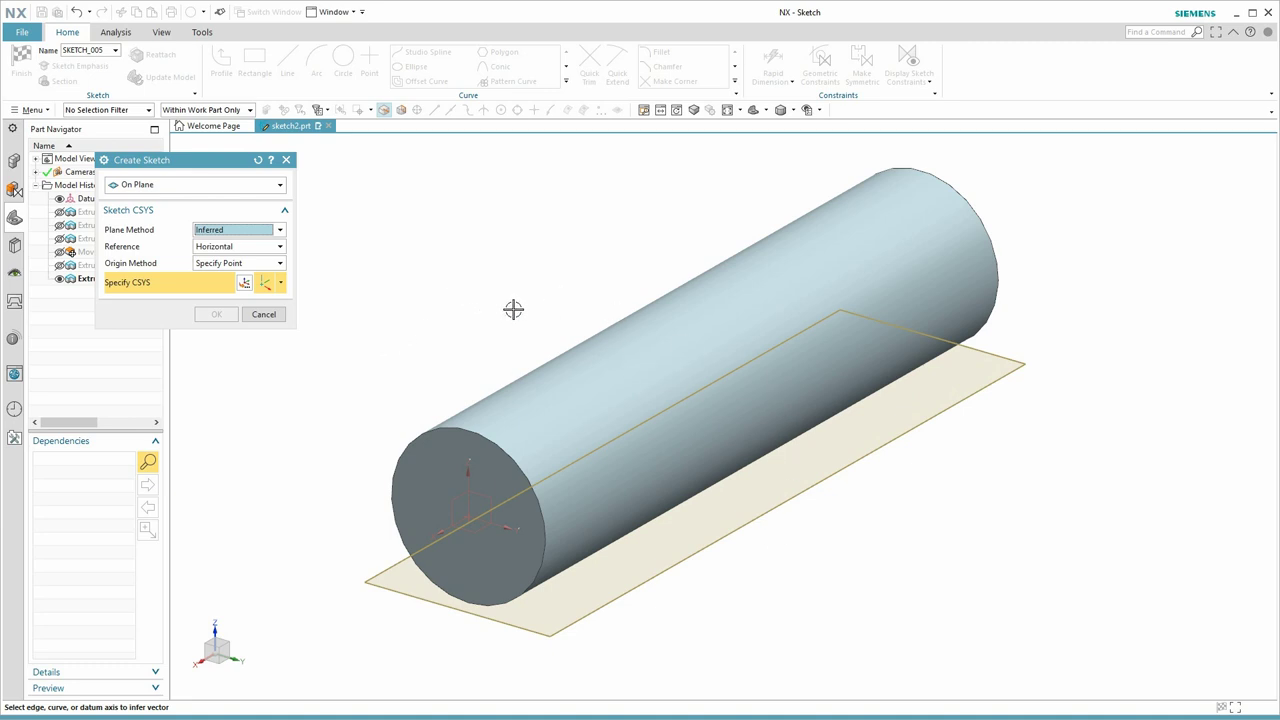
left_click(276, 232)
left_click(233, 254)
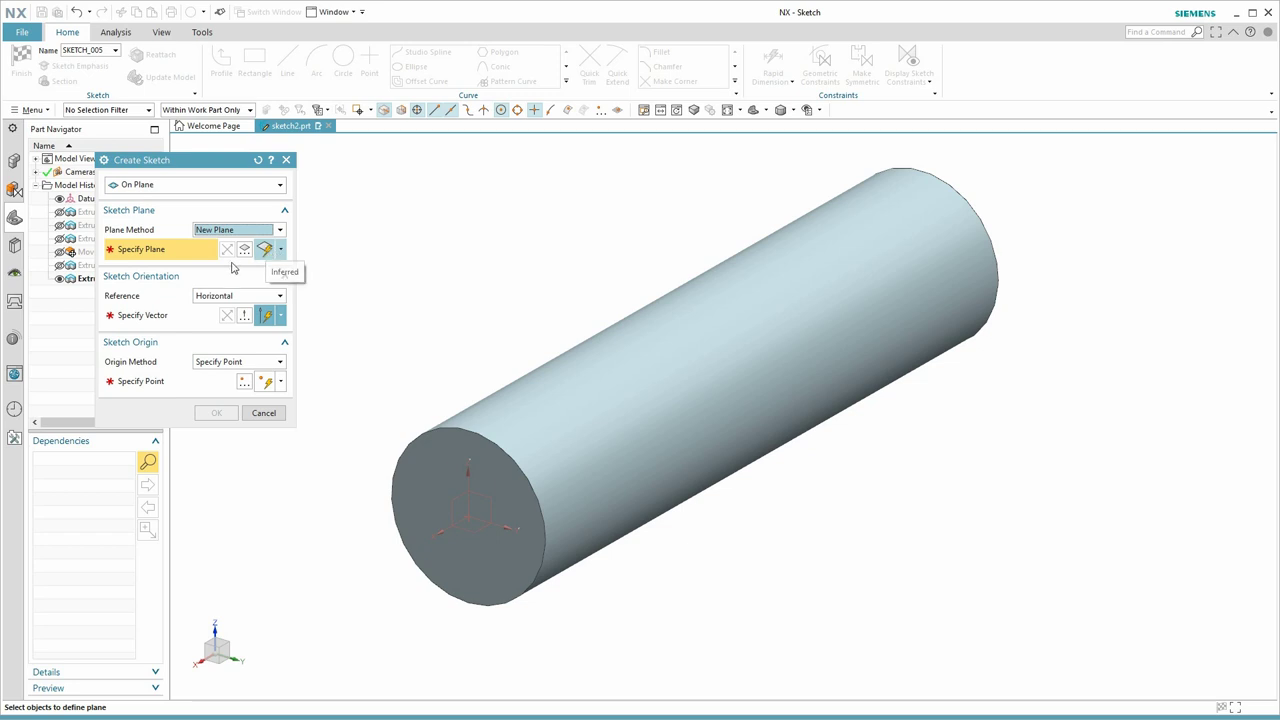
left_click(567, 374)
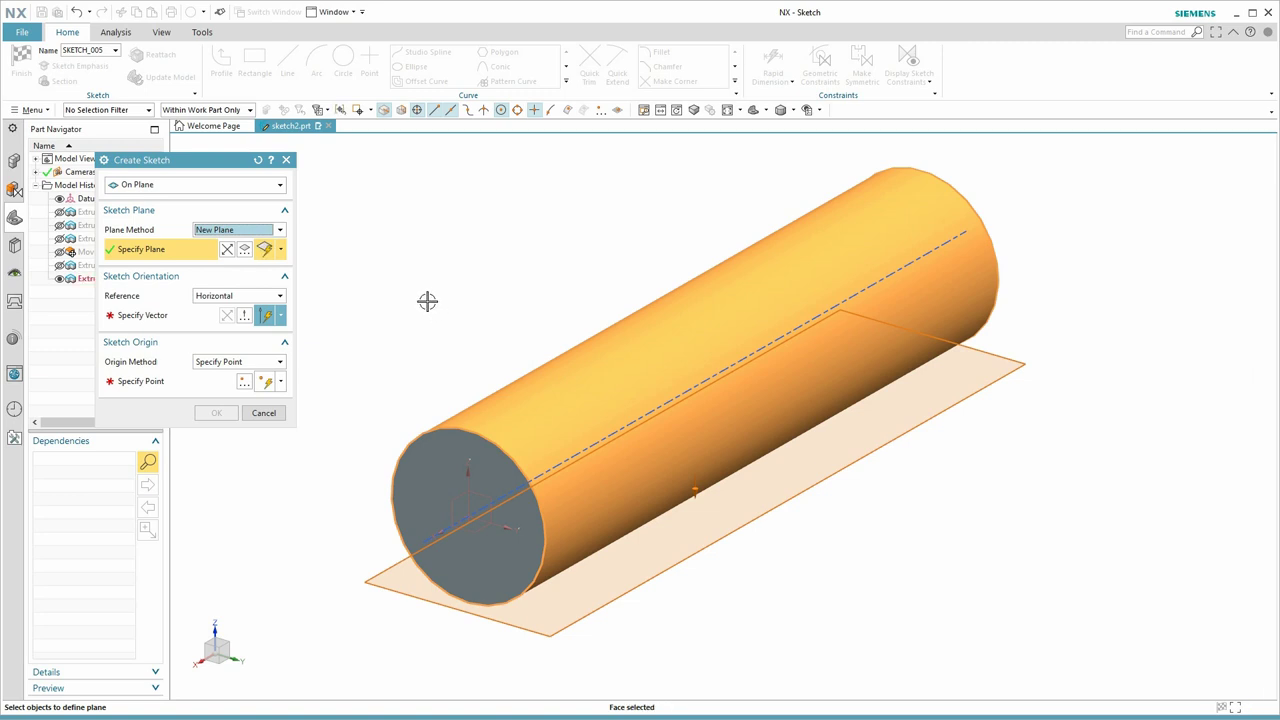
middle_click_drag(775, 604, 775, 602)
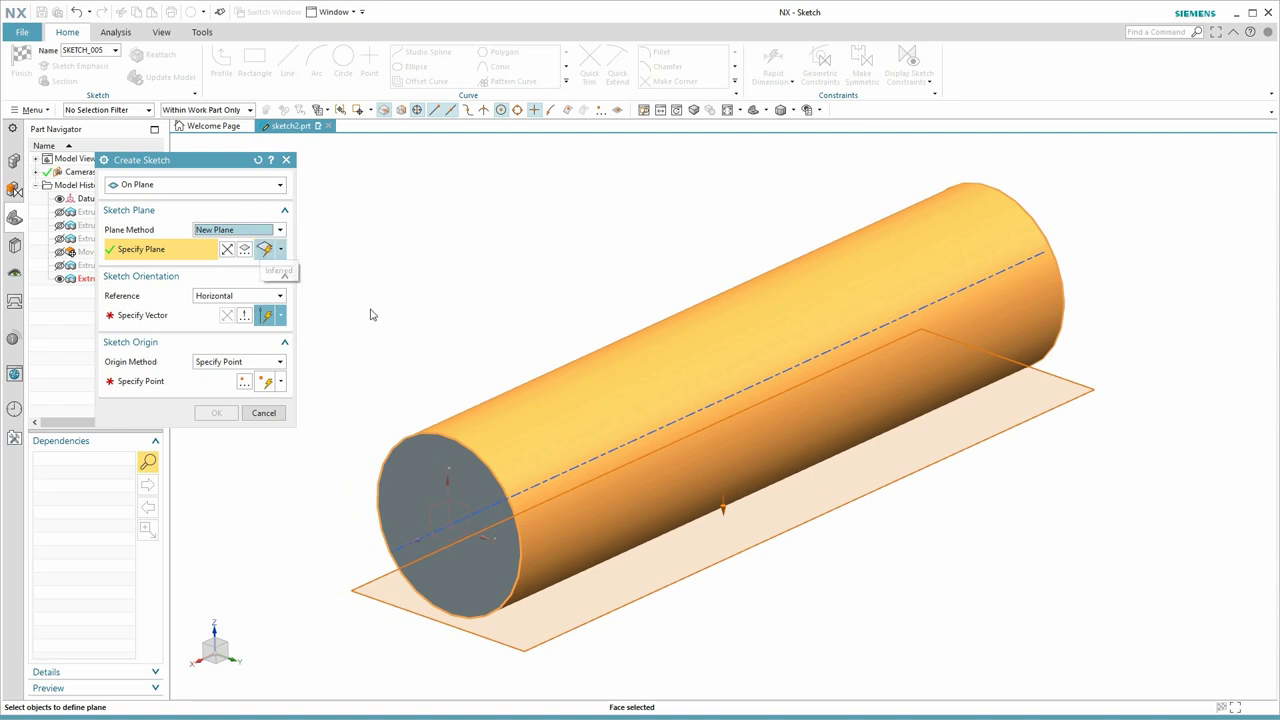
Add the datum coordinate system's XZ plane as the angular reference, try 180, and set the tangent plane's angle to 270 degrees.
left_click(400, 477)
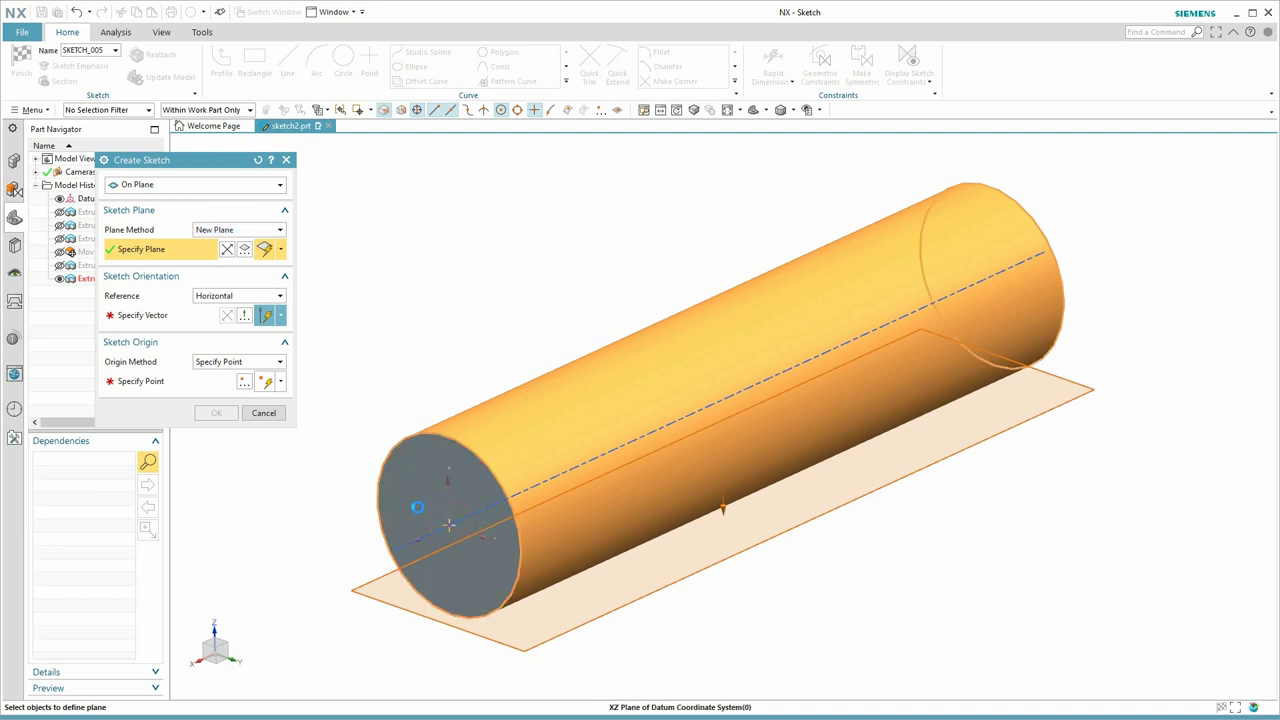
left_click(410, 508)
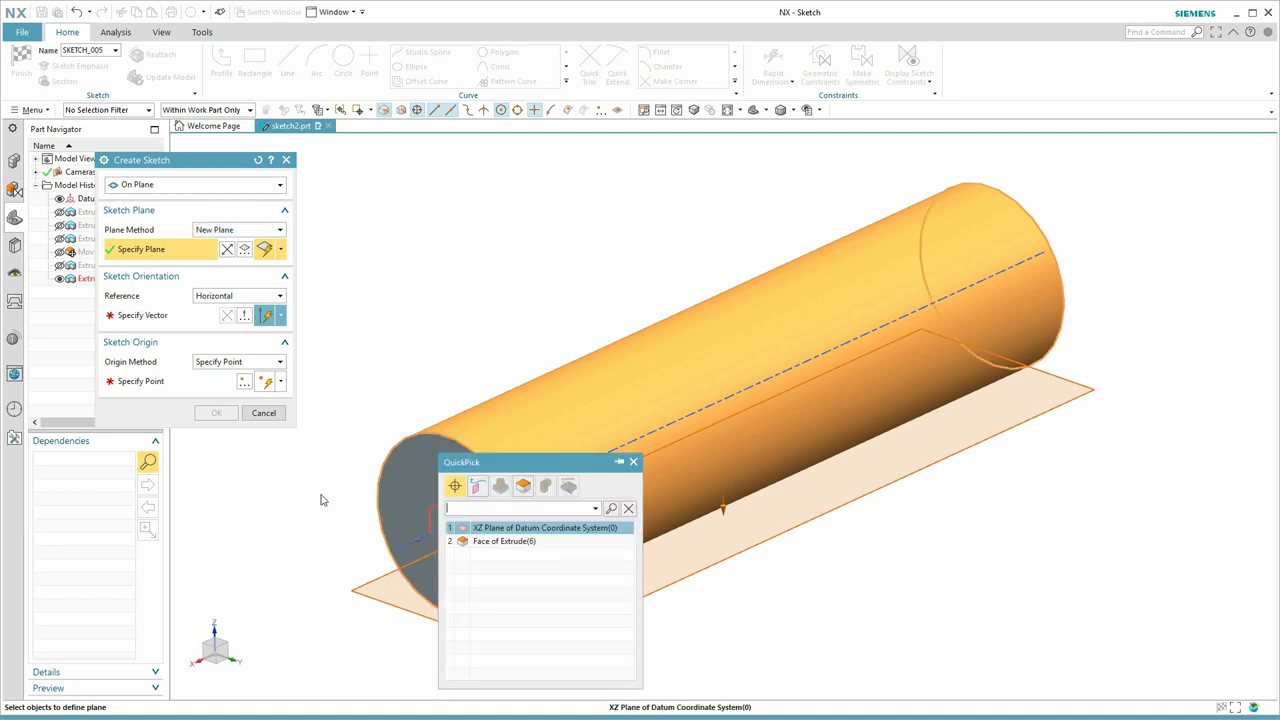
left_click(532, 535)
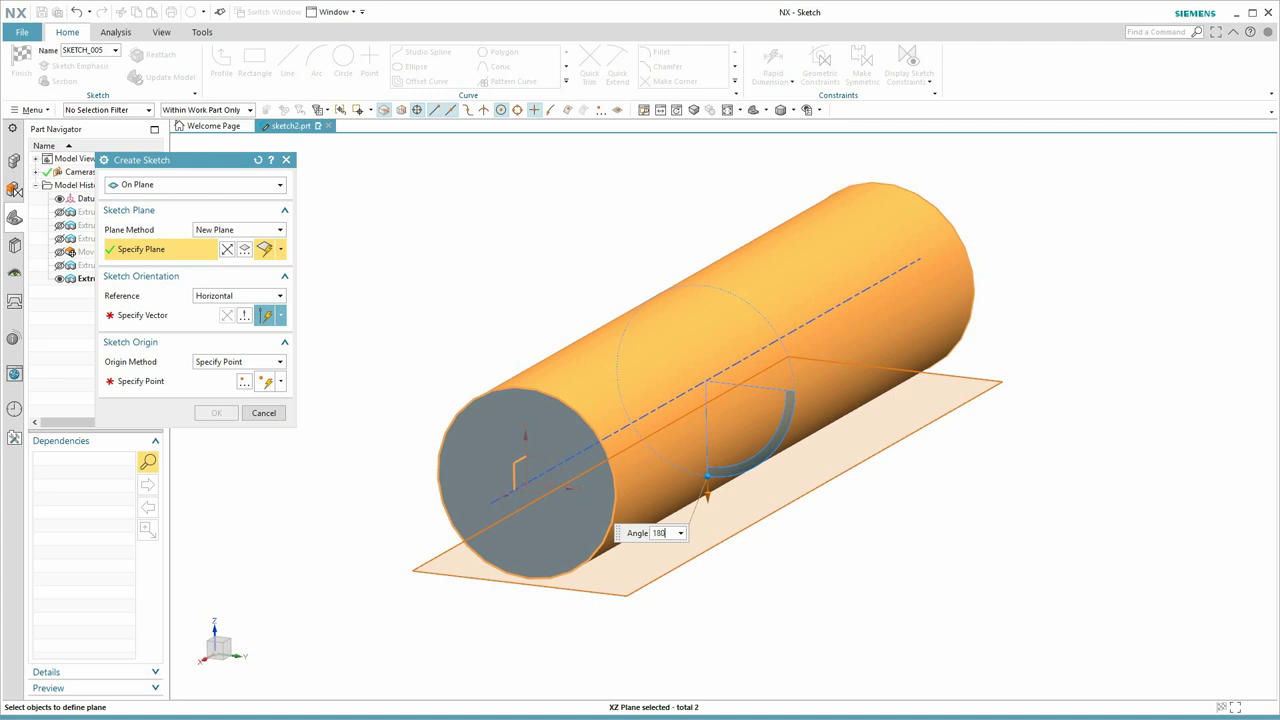
key("Return")
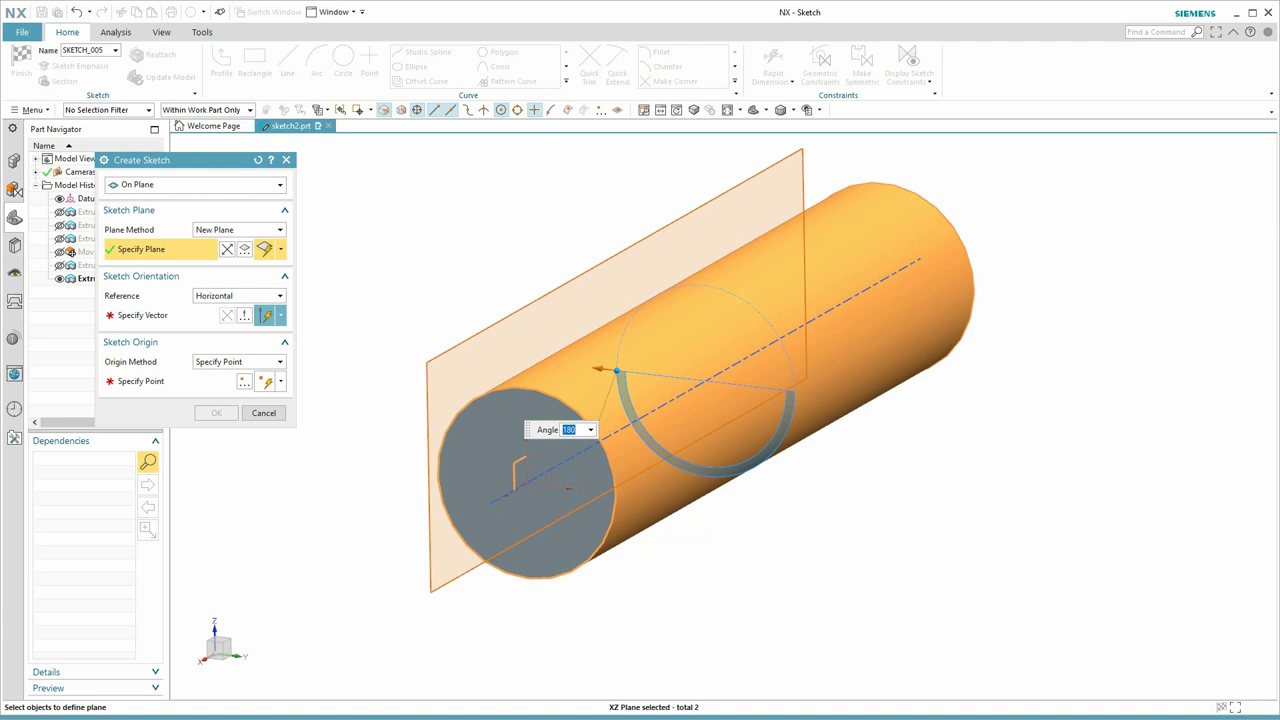
key("Return")
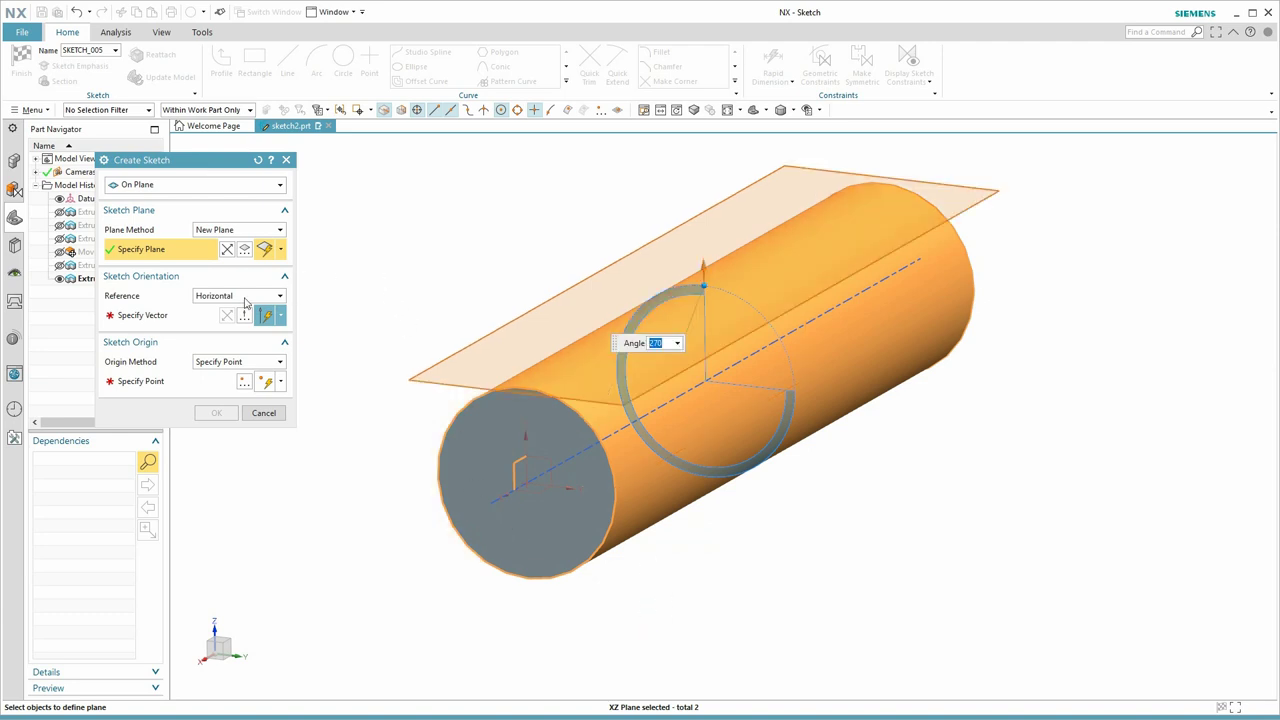
Set the horizontal reference along the datum's Y axis and place the sketch origin at the datum origin on the cylinder's end.
left_click(152, 318)
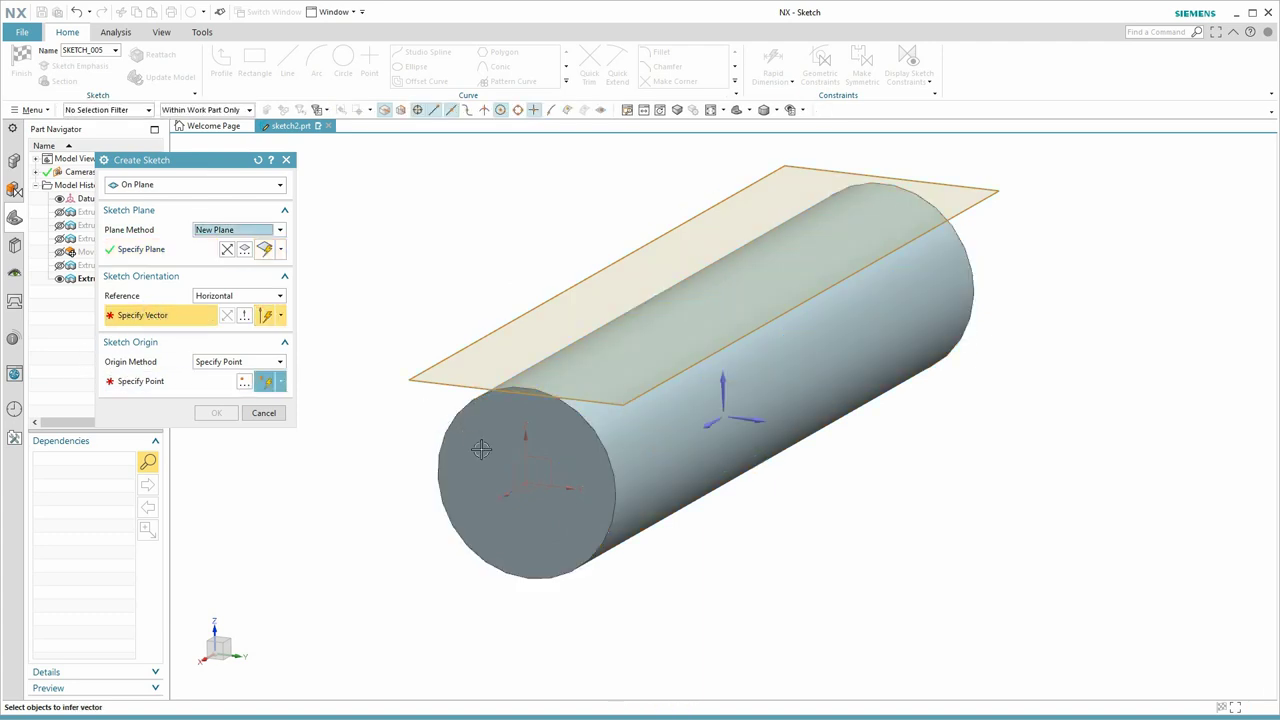
left_click(570, 488)
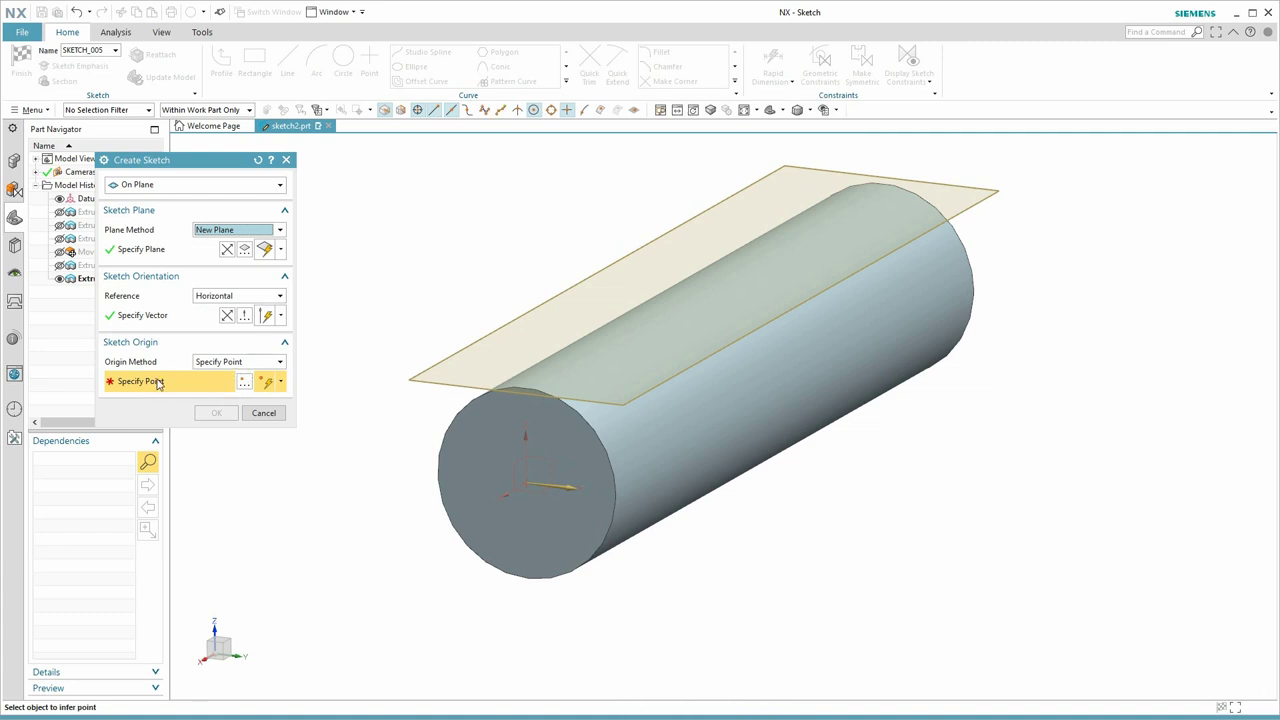
left_click(528, 484)
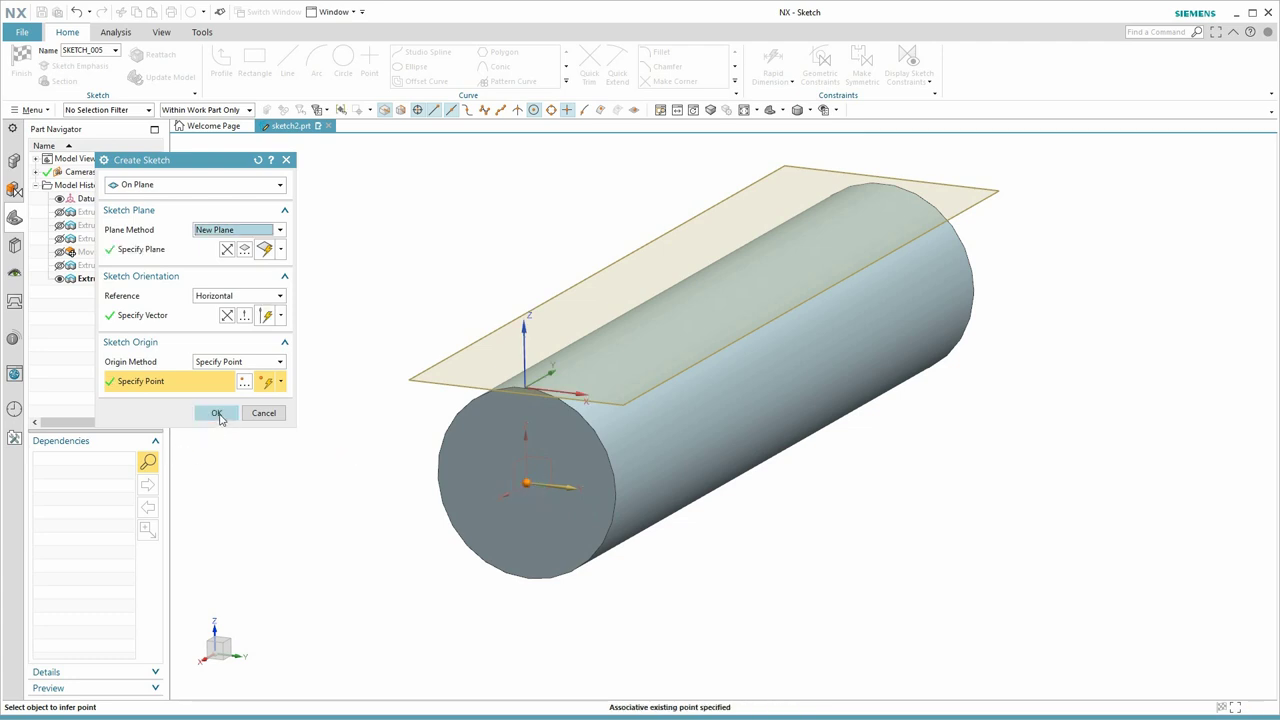
Inspect the sketch axes on the plane tangent to the cylinder and create the sketch.
mouse_move(450, 398)
middle_mouse_down()
mouse_move(520, 275)
mouse_move(485, 270)
middle_mouse_up()
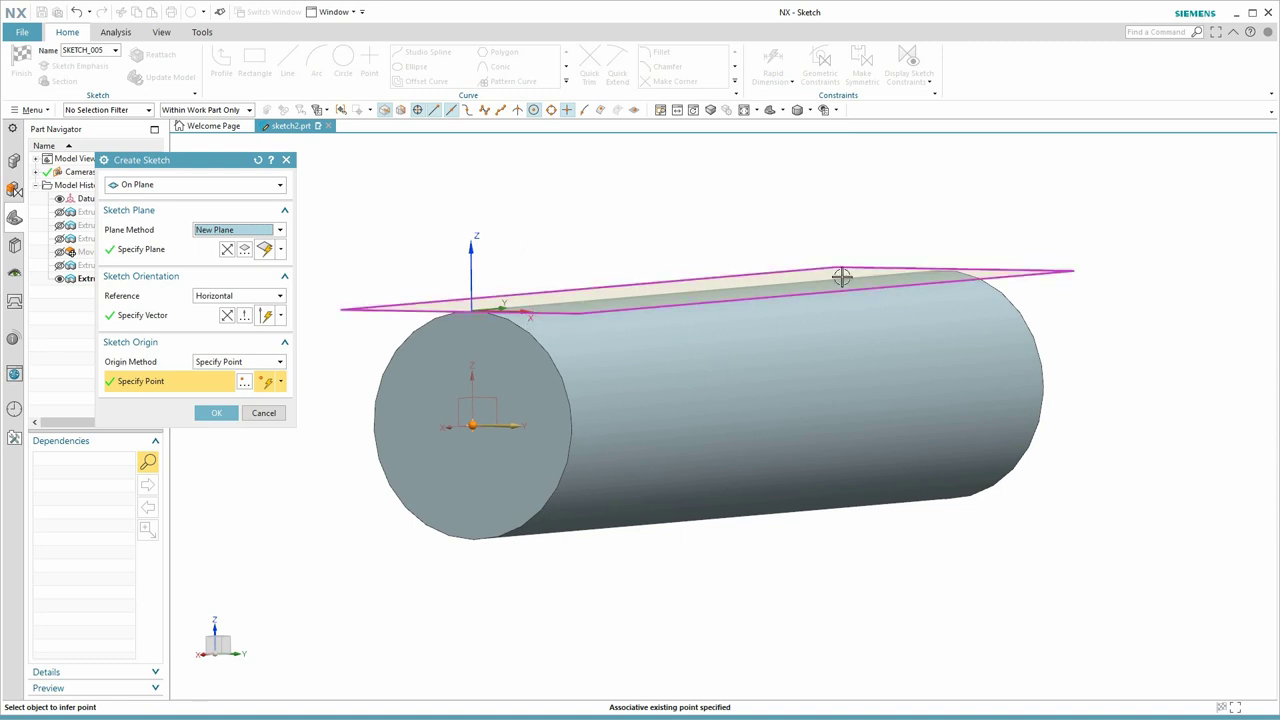
middle_click_drag(734, 265, 560, 345)
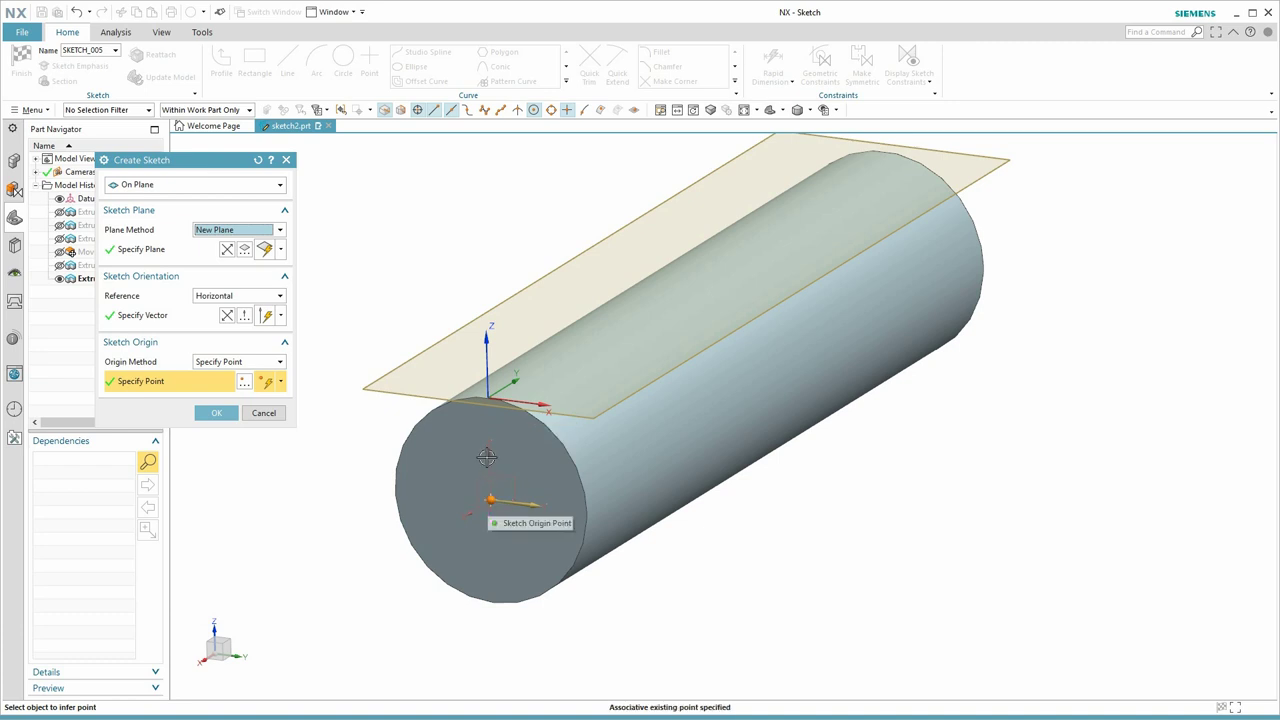
left_click(214, 415)
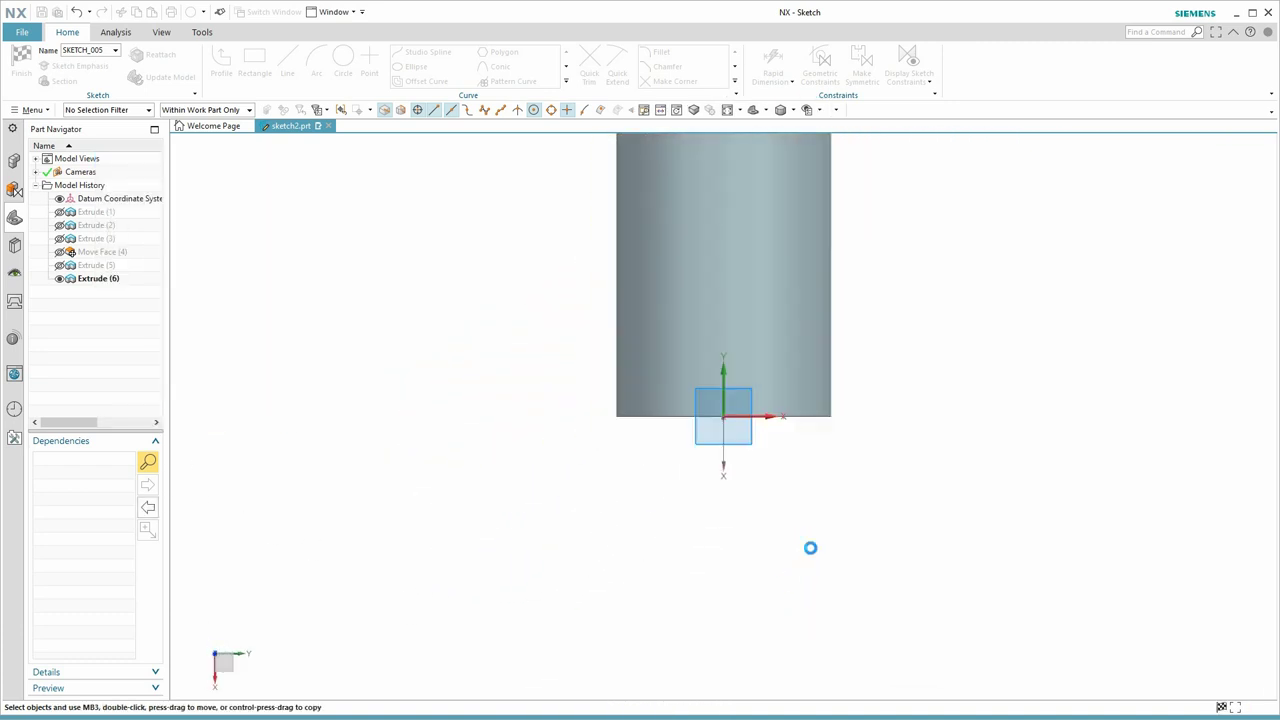
scroll(812, 550, "down", 6)
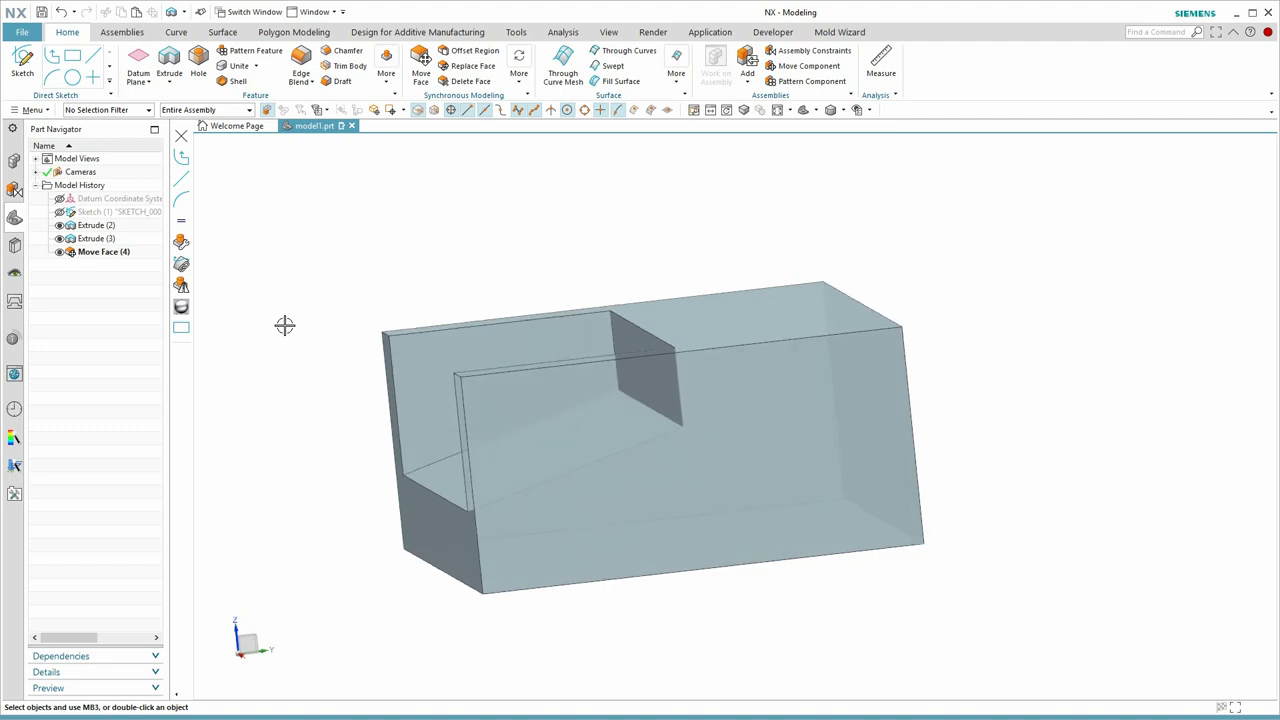
Start an Extrude in model1.prt and open a section sketch on the notched block's large side face.
middle_click_drag(285, 325, 339, 293)
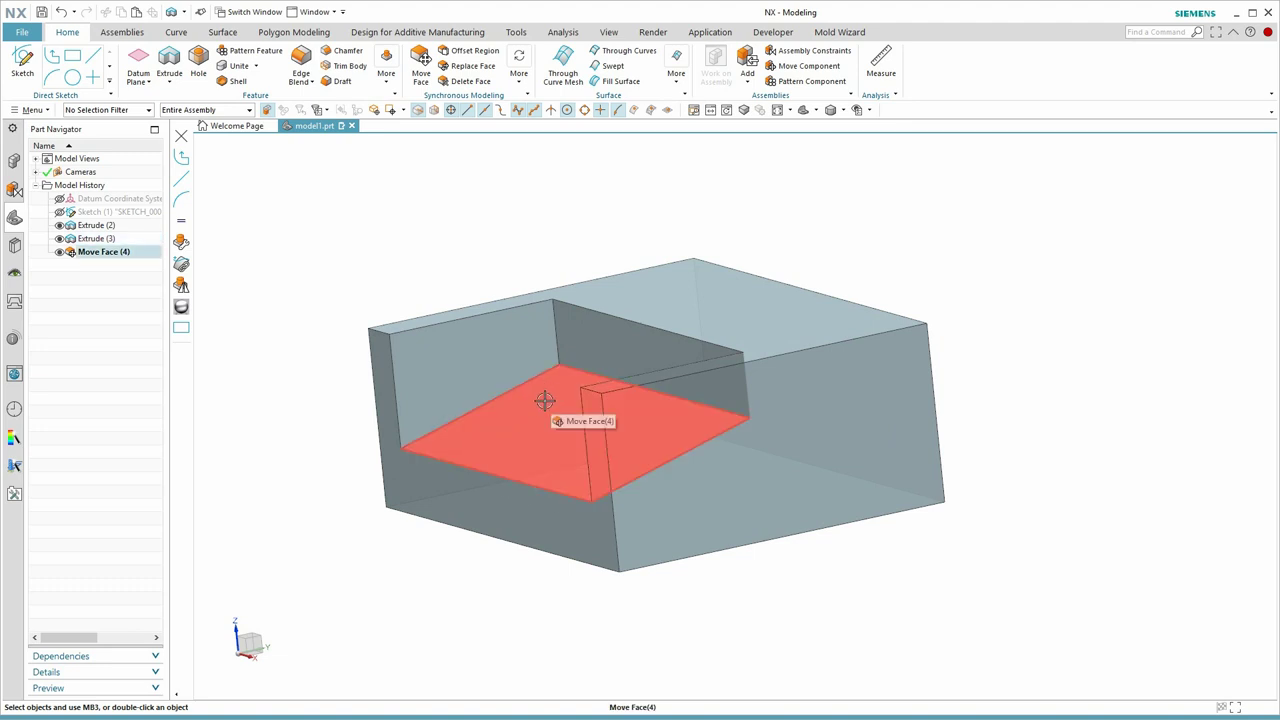
middle_click_drag(543, 400, 528, 398)
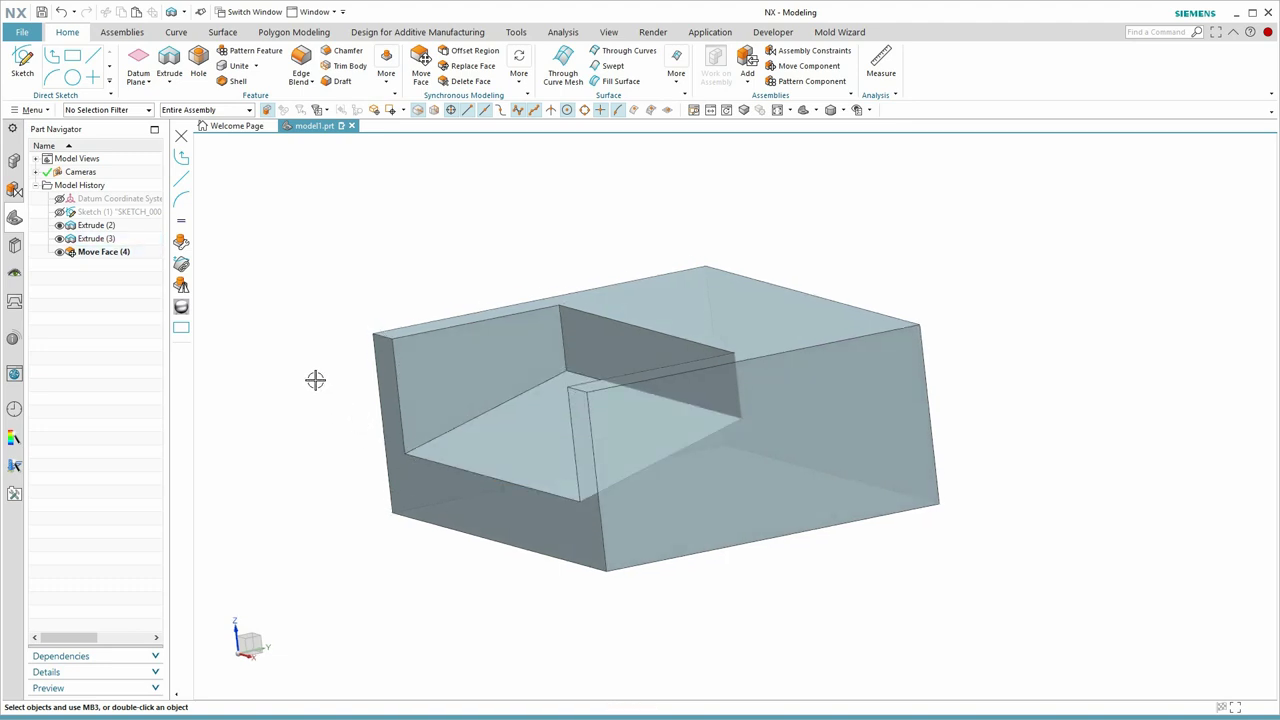
middle_click_drag(314, 380, 696, 465)
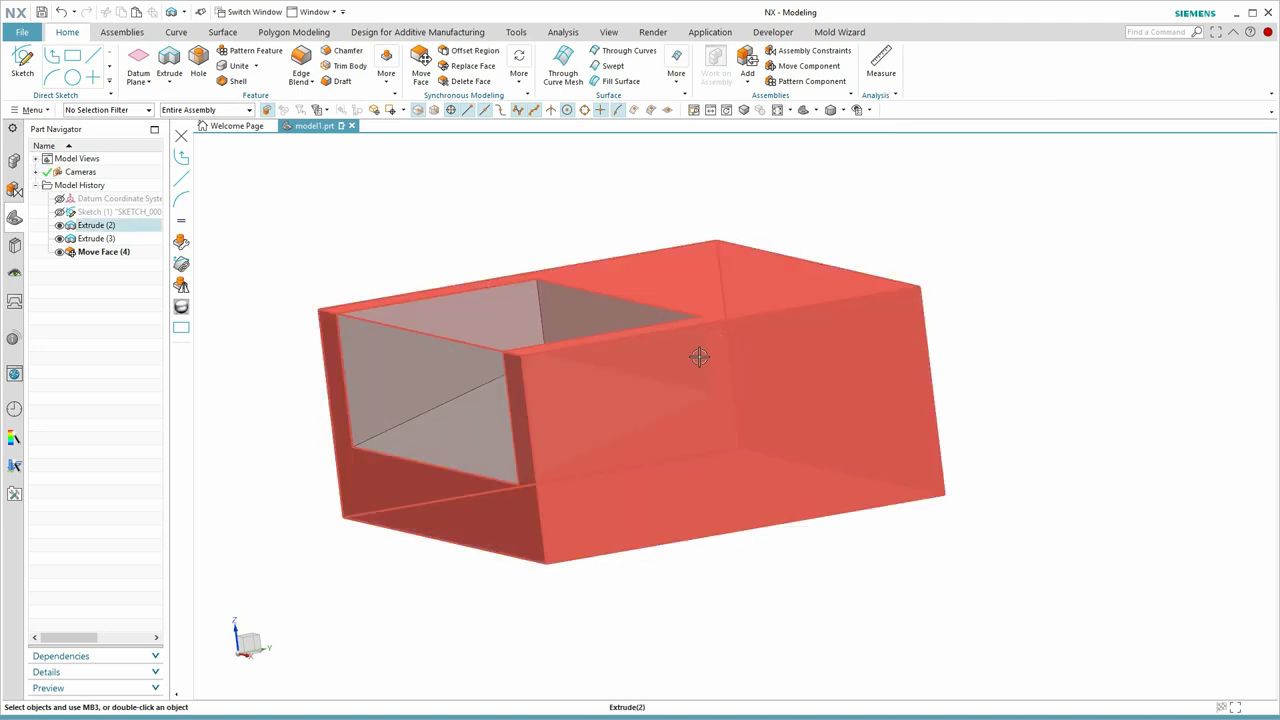
middle_click_drag(591, 417, 565, 414)
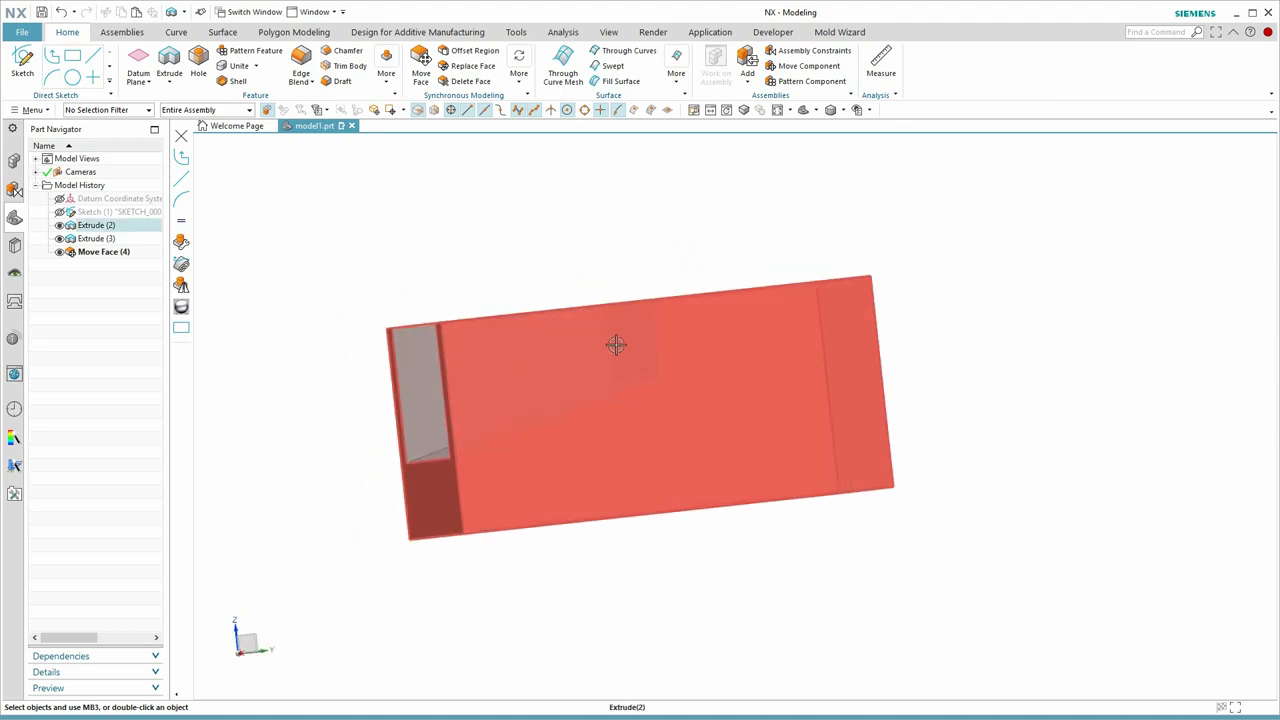
middle_click_drag(597, 383, 475, 449)
middle_click_drag(467, 425, 333, 246)
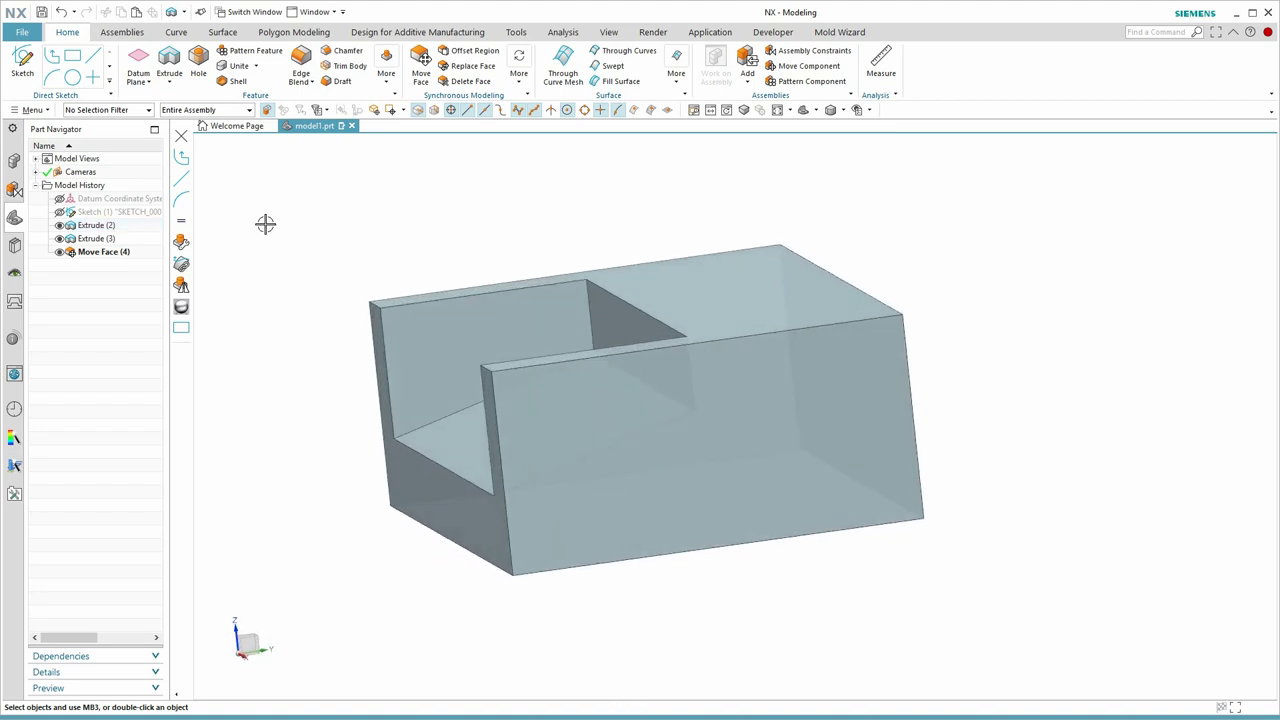
left_click(169, 57)
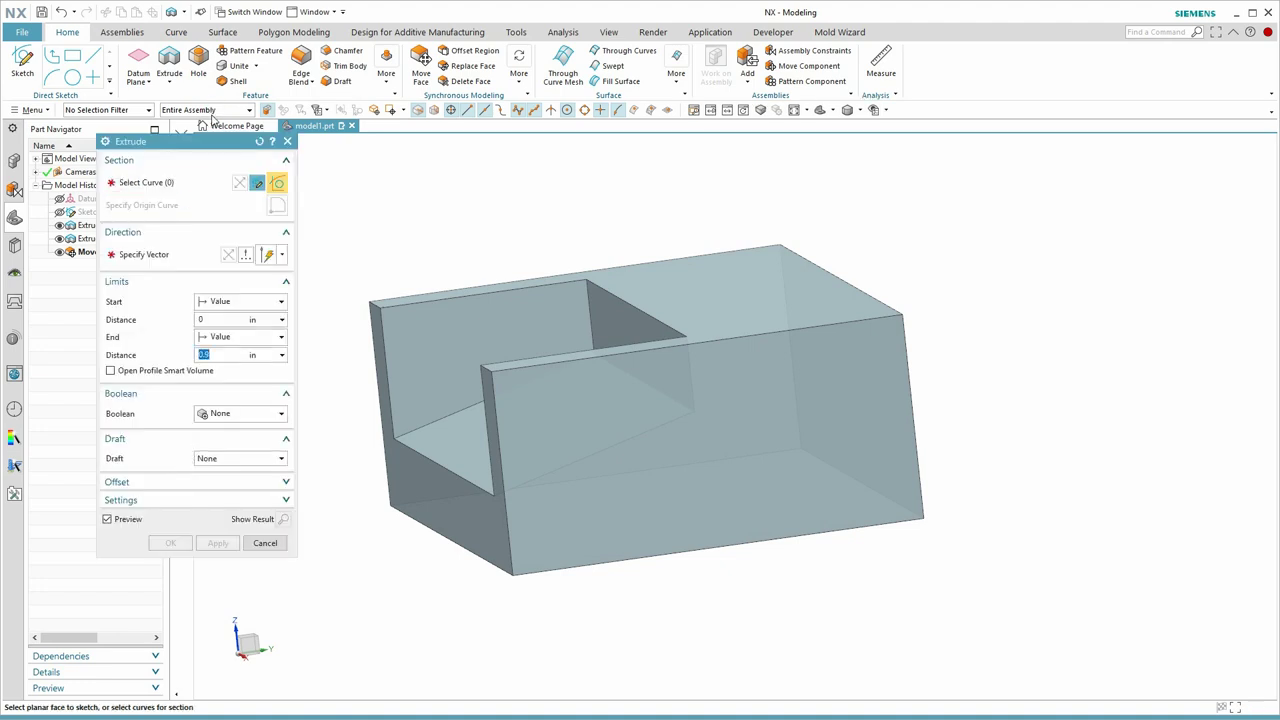
mouse_move(720, 600)
middle_mouse_down()
mouse_move(700, 651)
mouse_move(673, 653)
middle_mouse_up()
left_click(644, 546)
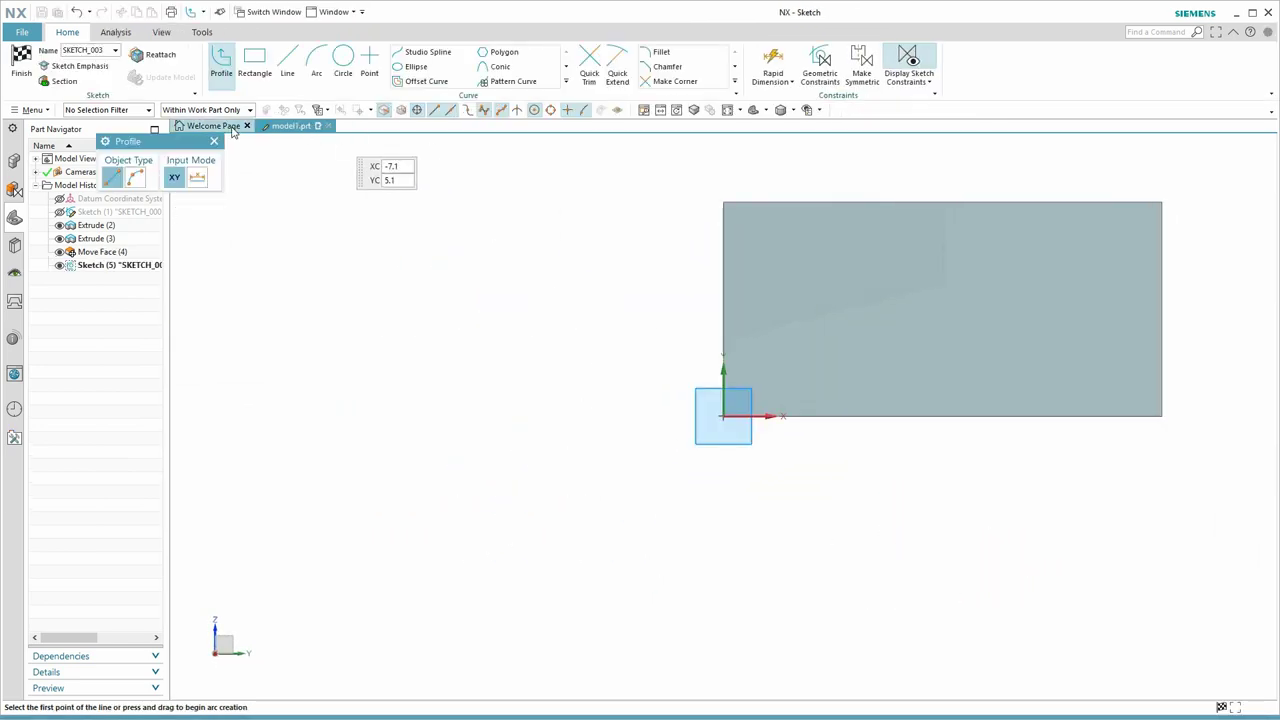
Draw a three-point rectangle 2.5 in wide and 0.25 in high at 16 degrees, above the notch's sloped edge on the block face.
left_click(254, 62)
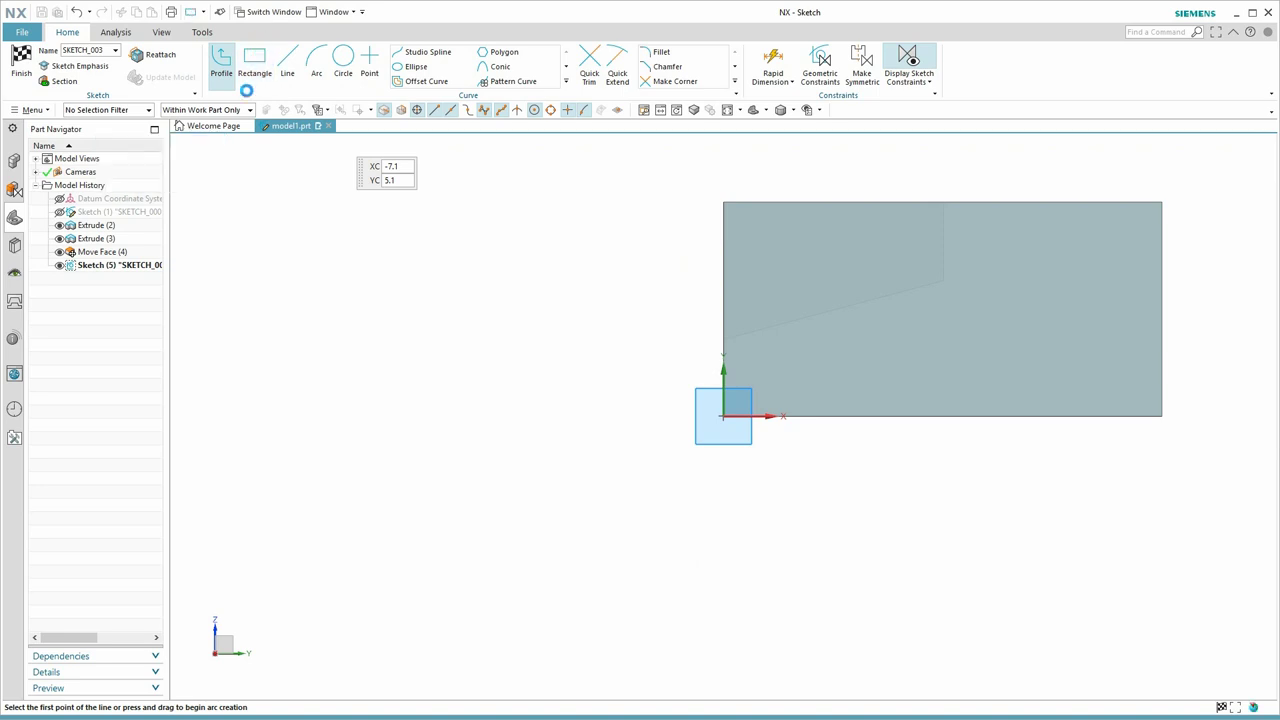
left_click(139, 181)
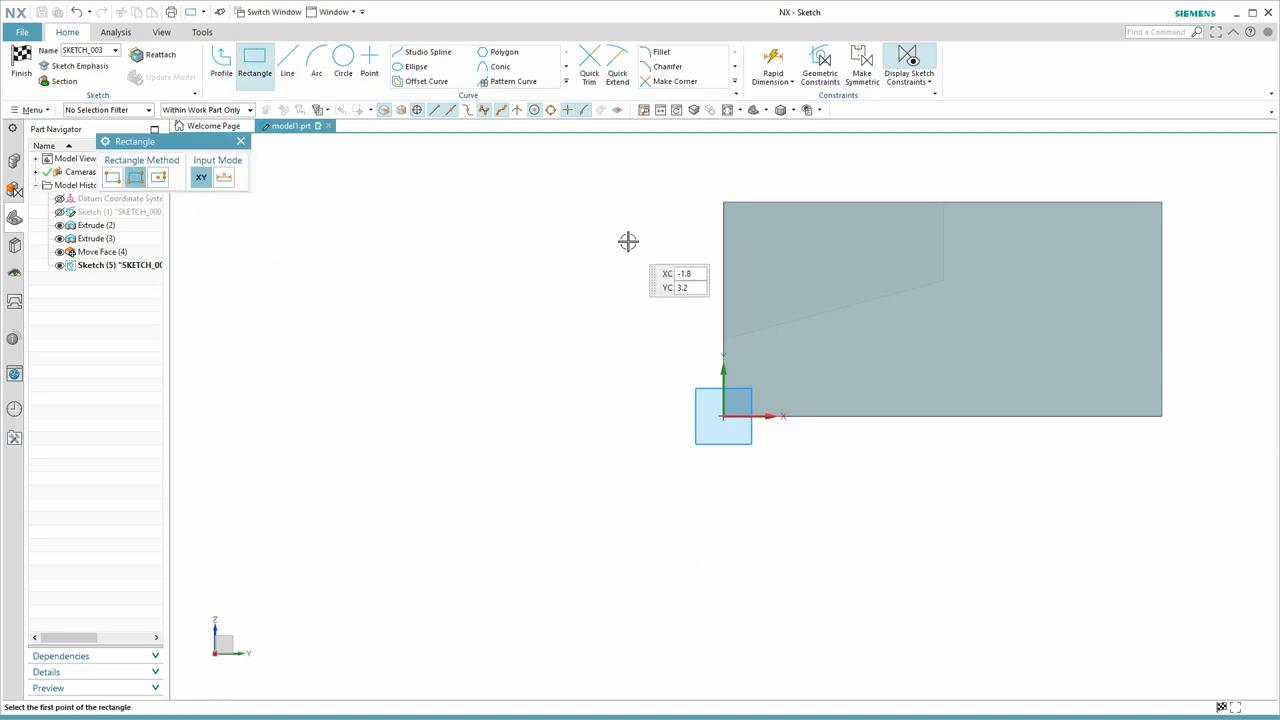
scroll(860, 350, "down", 1)
scroll(856, 330, "up", 3)
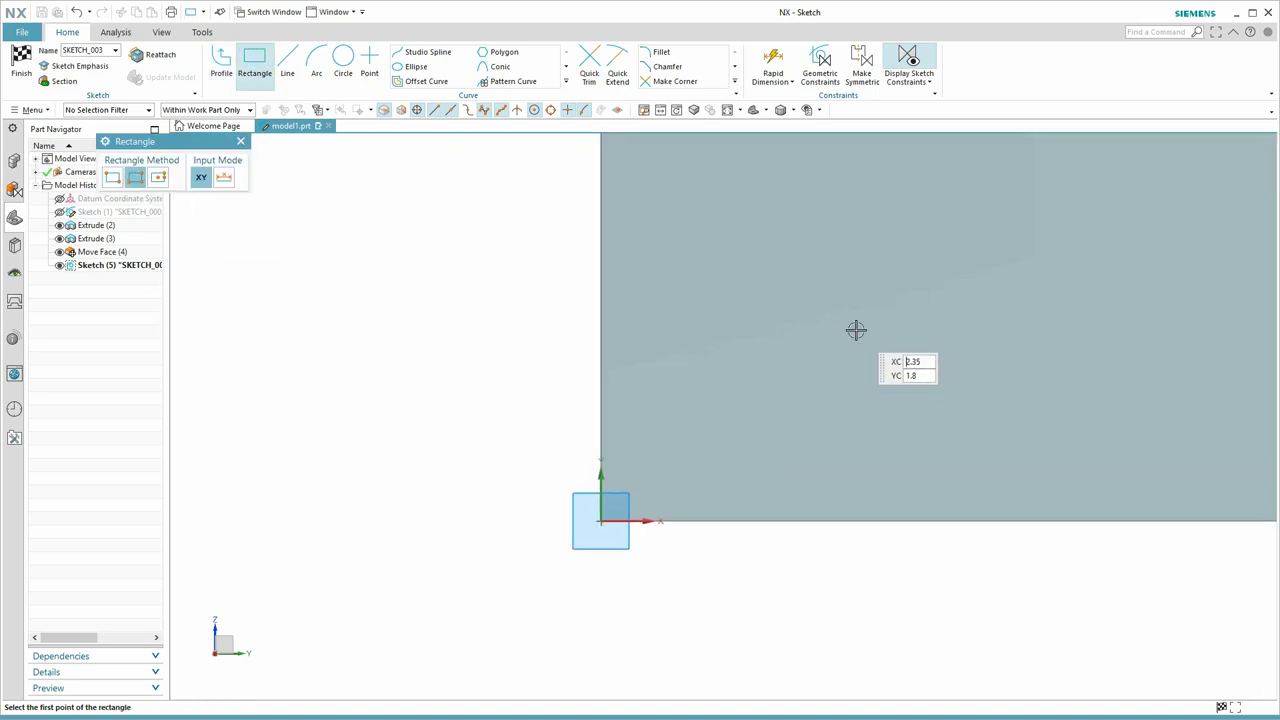
left_click(665, 316)
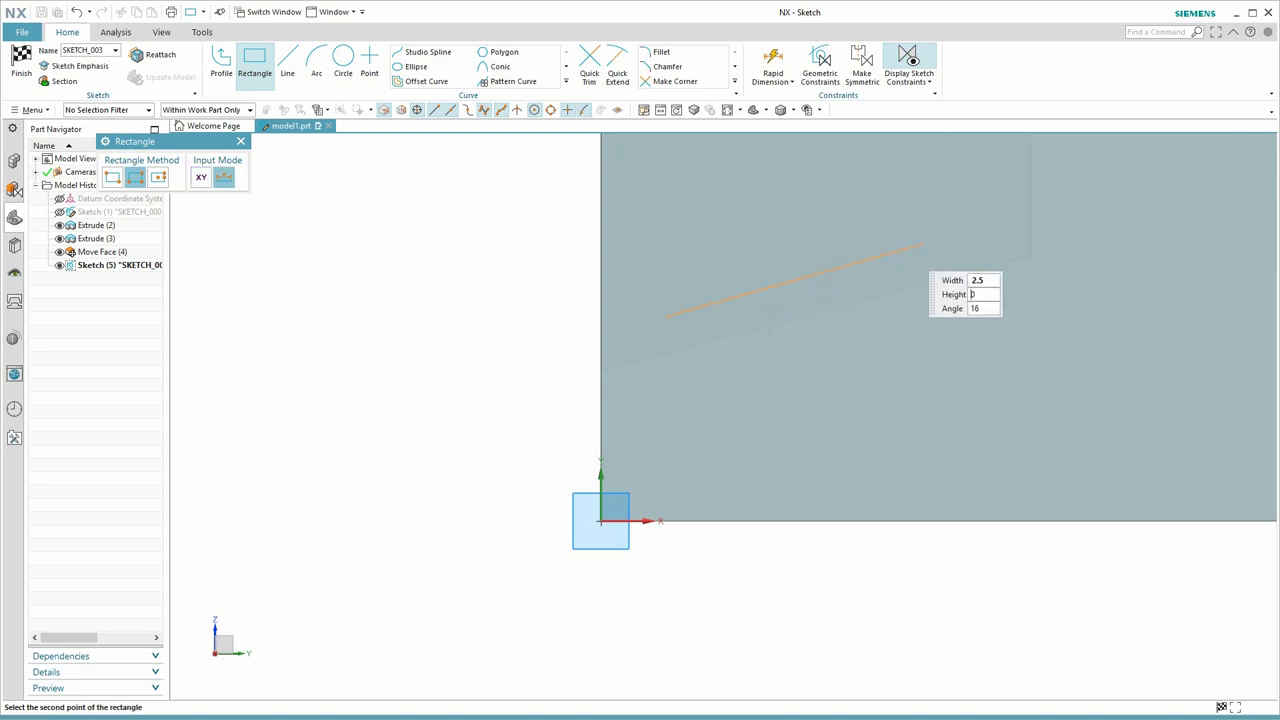
left_click(906, 248)
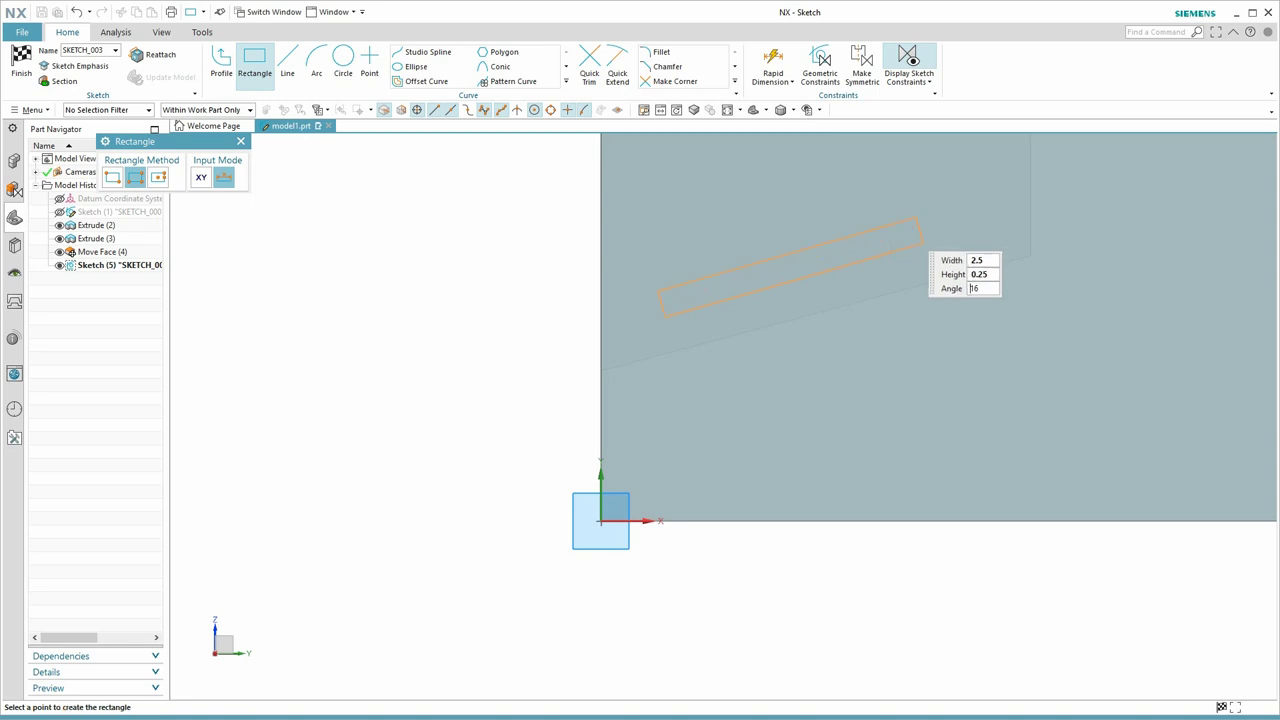
left_click(905, 229)
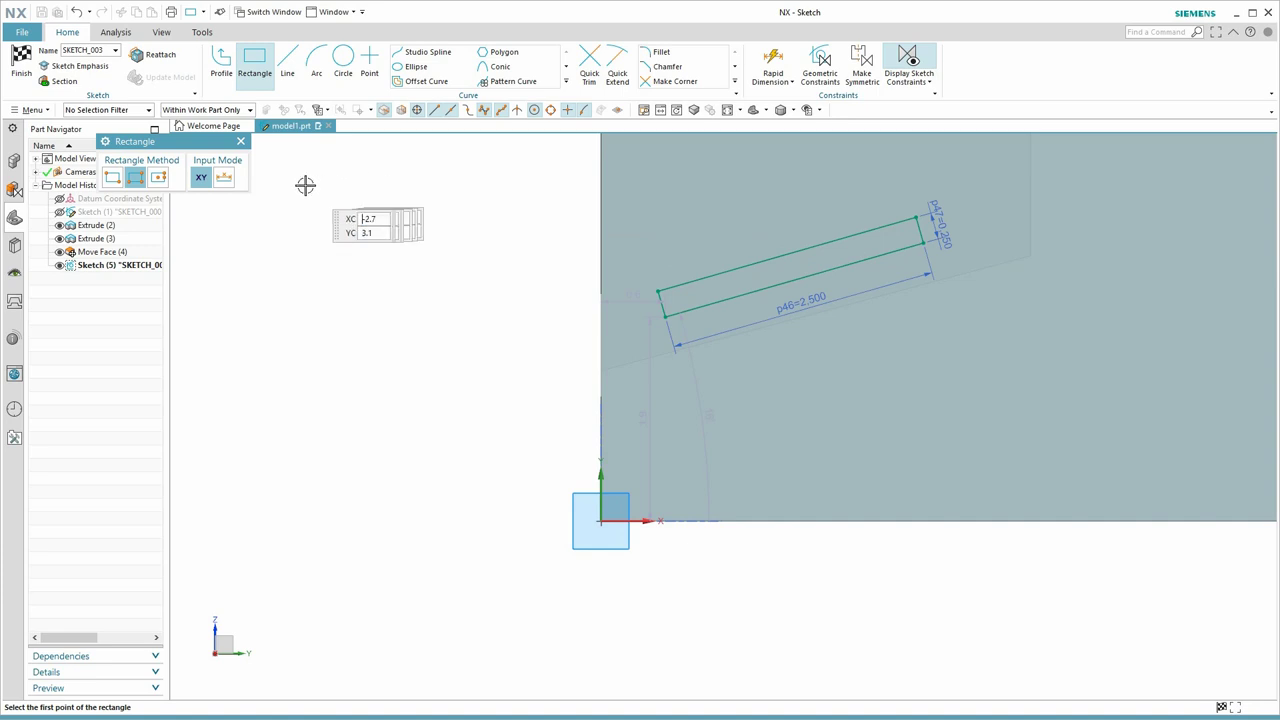
left_click(241, 141)
Constrain the rectangle's lower long side parallel to the sloped floor edge of the notch.
left_click(859, 261)
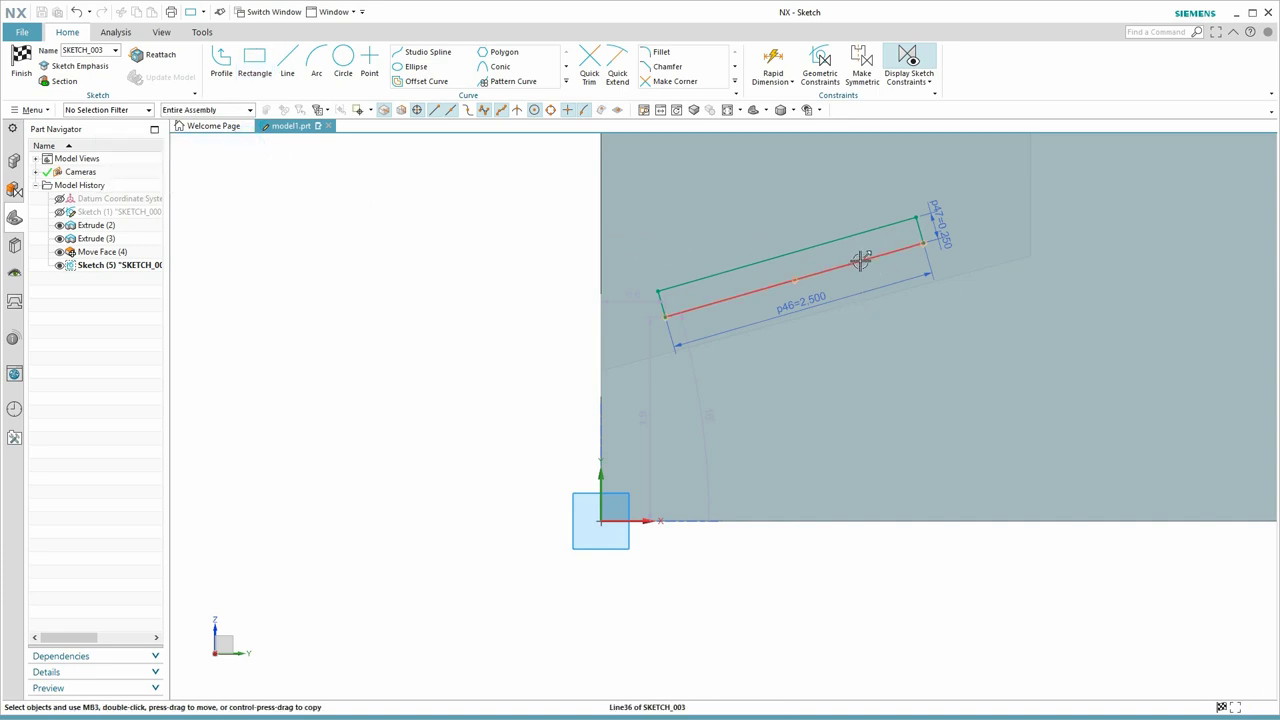
left_click(898, 293)
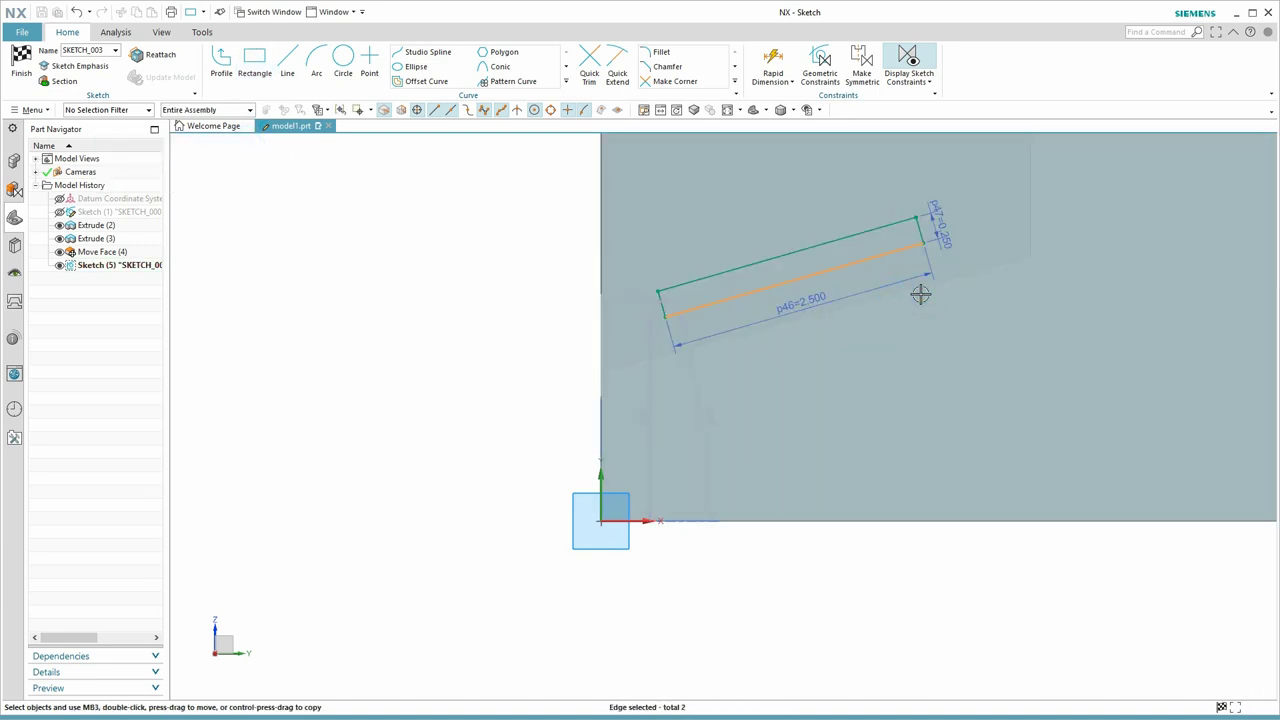
right_click(858, 265)
left_click(867, 251)
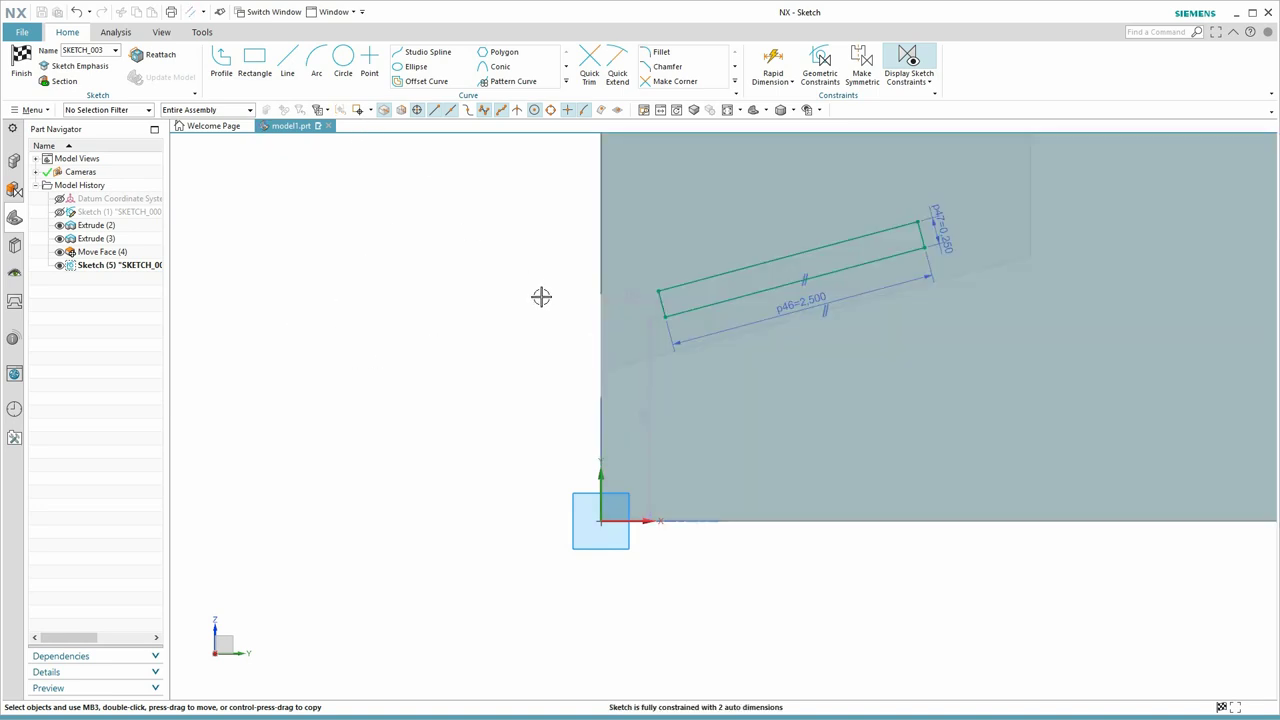
scroll(541, 297, "down", 2)
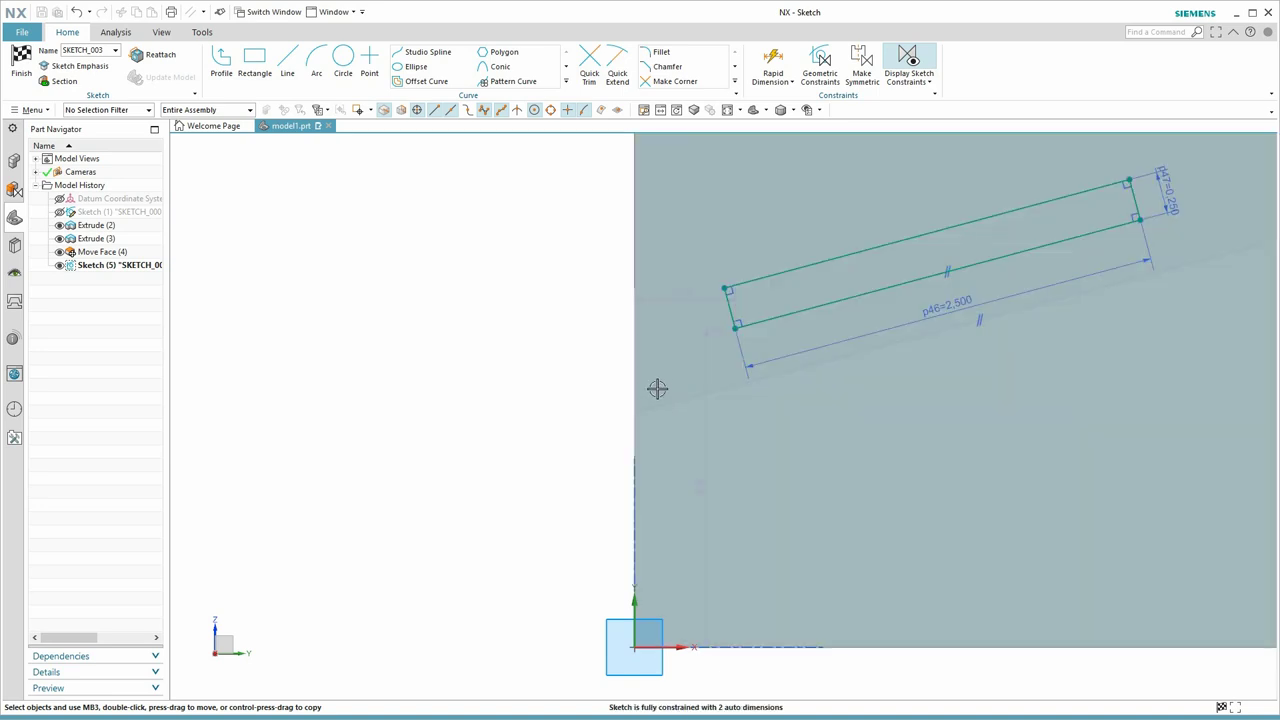
Add a perpendicular dimension of 0.5 in from the rectangle's short side to the low end of the notch's sloped edge.
left_click(773, 62)
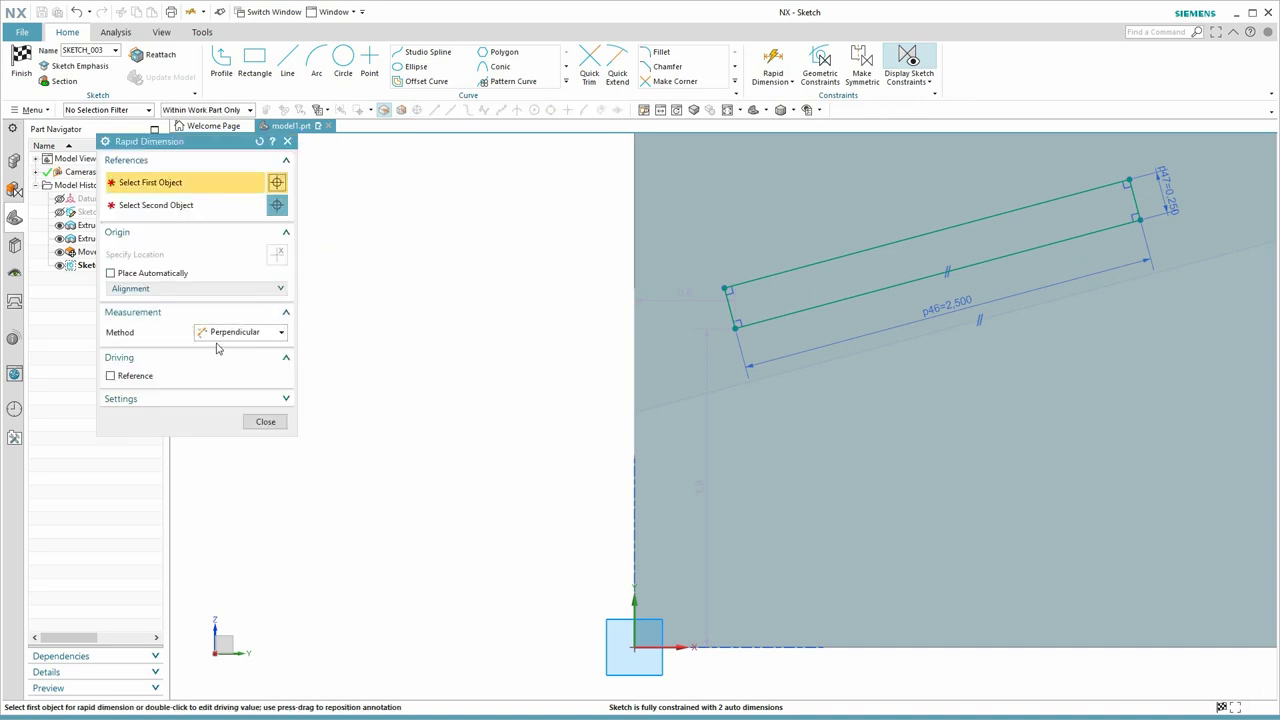
left_click(727, 309)
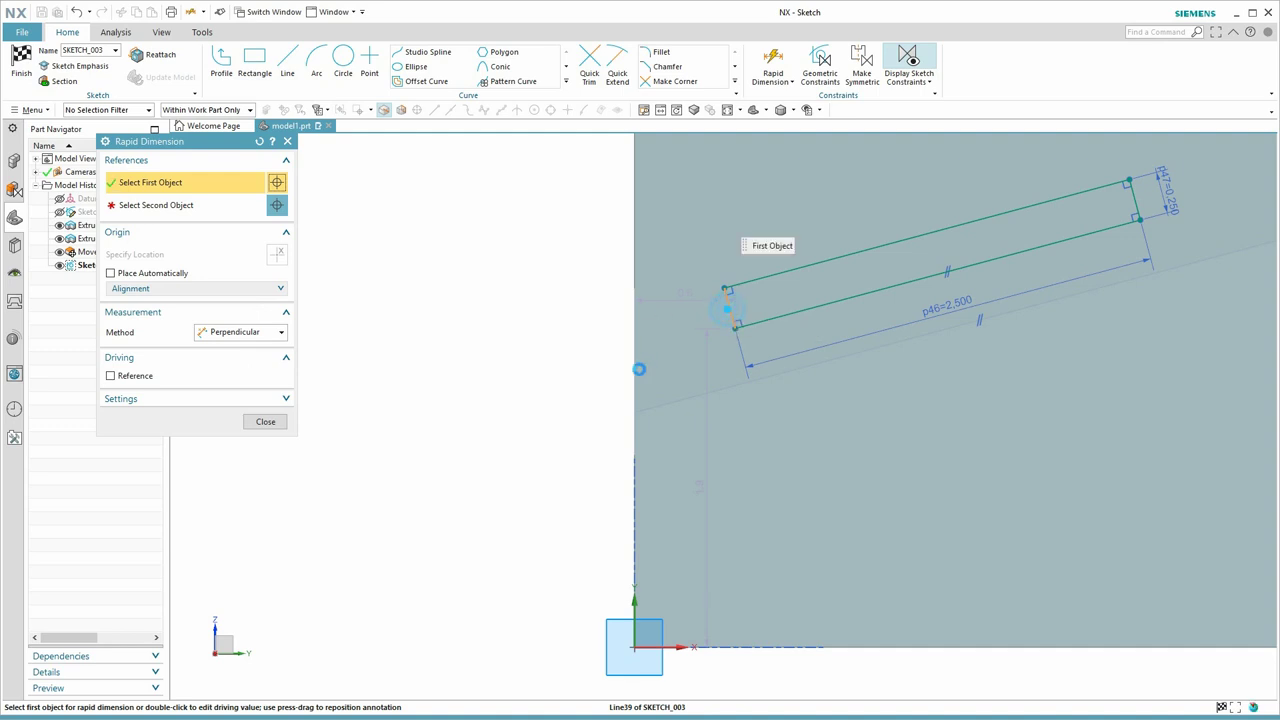
left_click(640, 410)
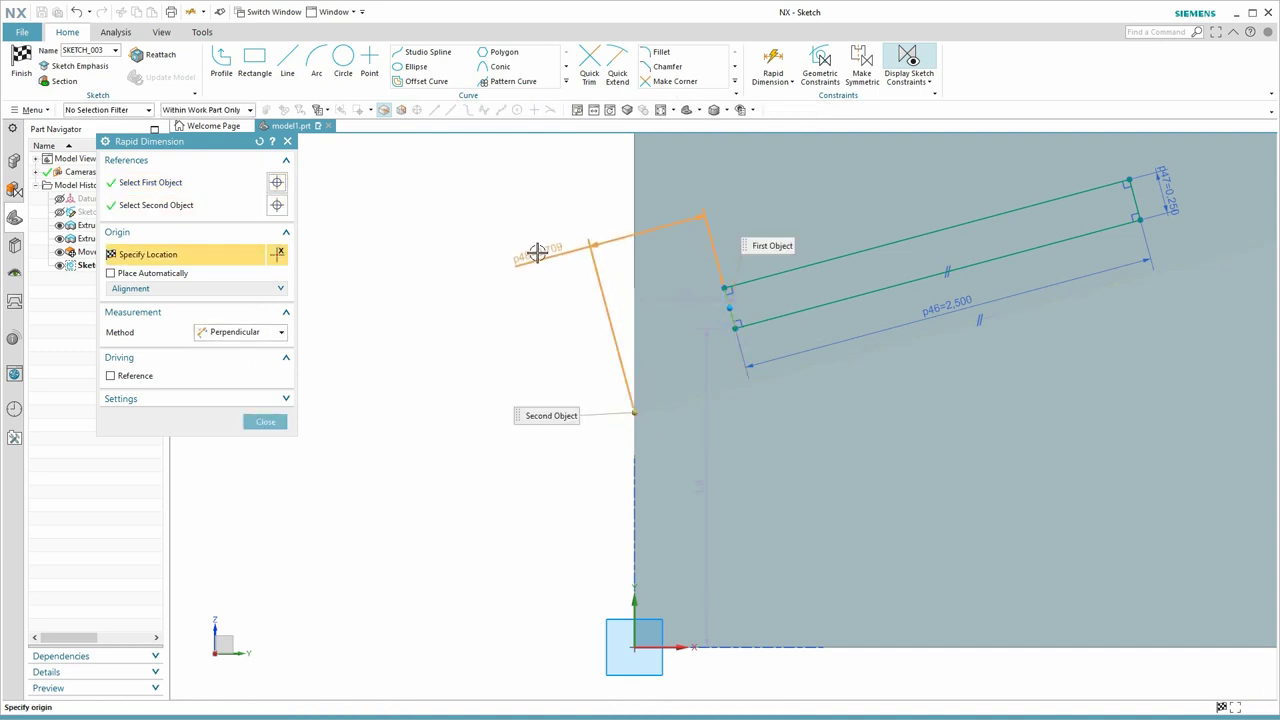
left_click(534, 251)
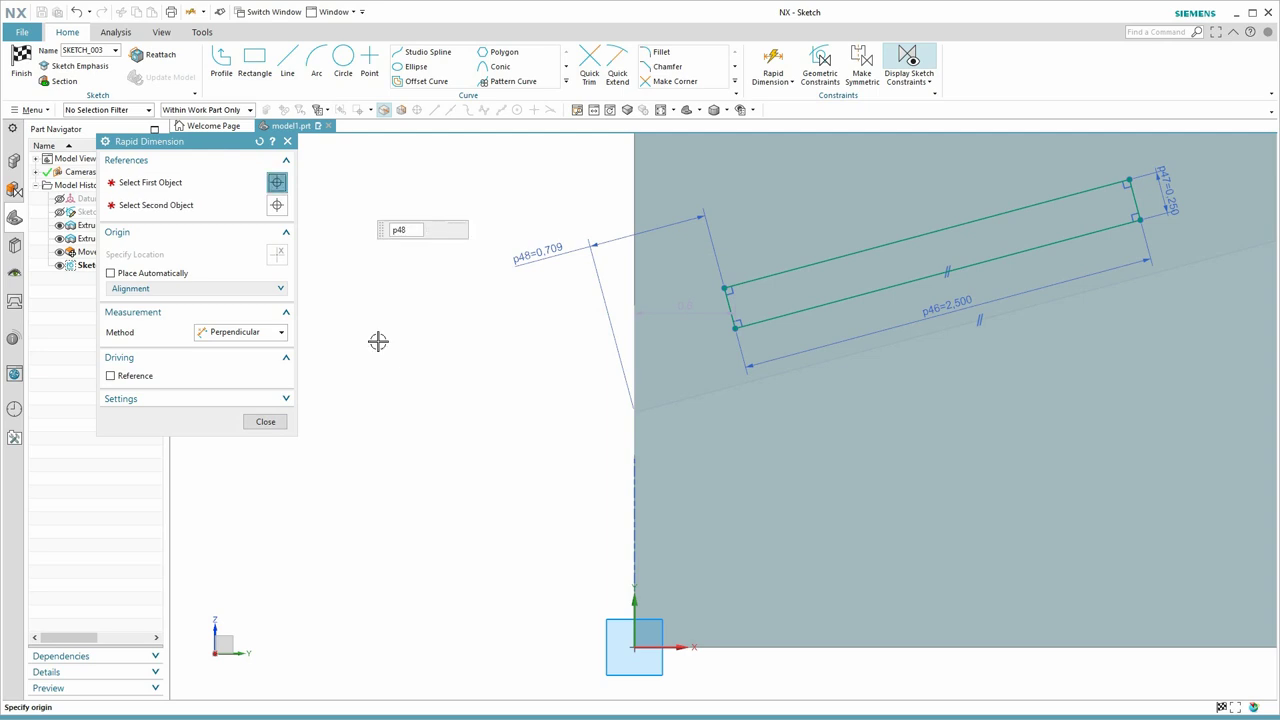
type(".5")
key("Return")
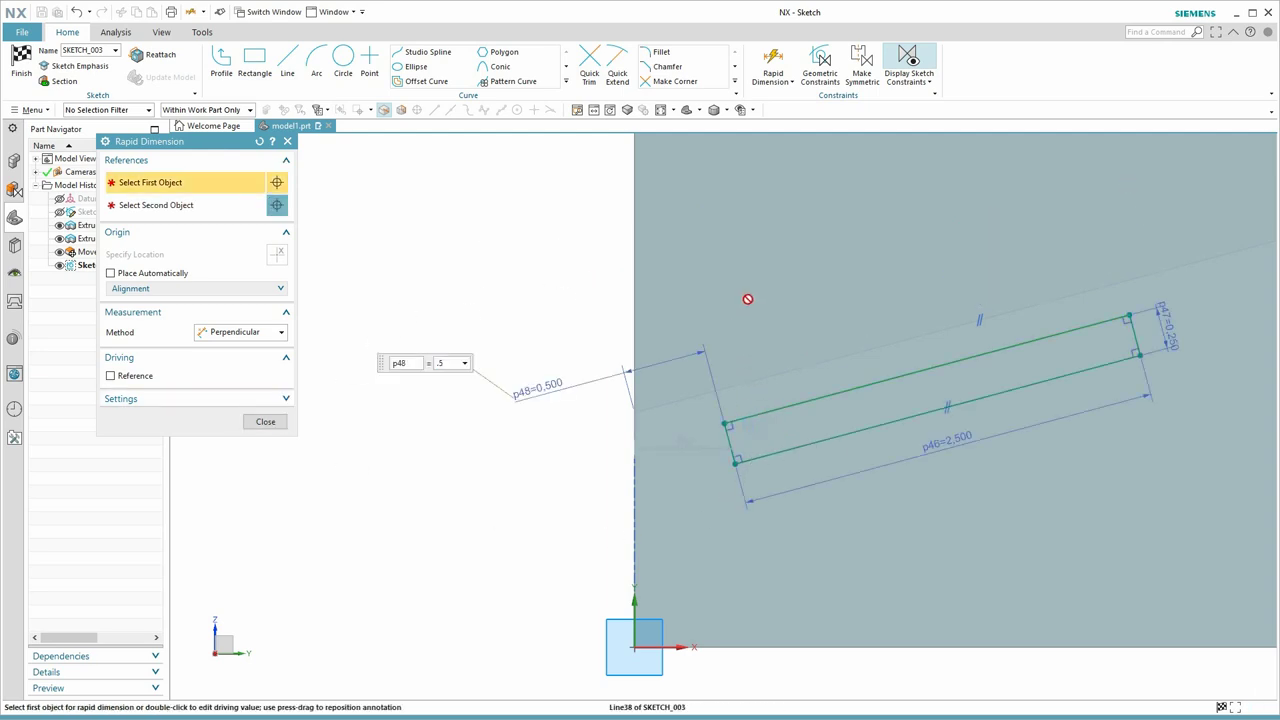
left_click(263, 420)
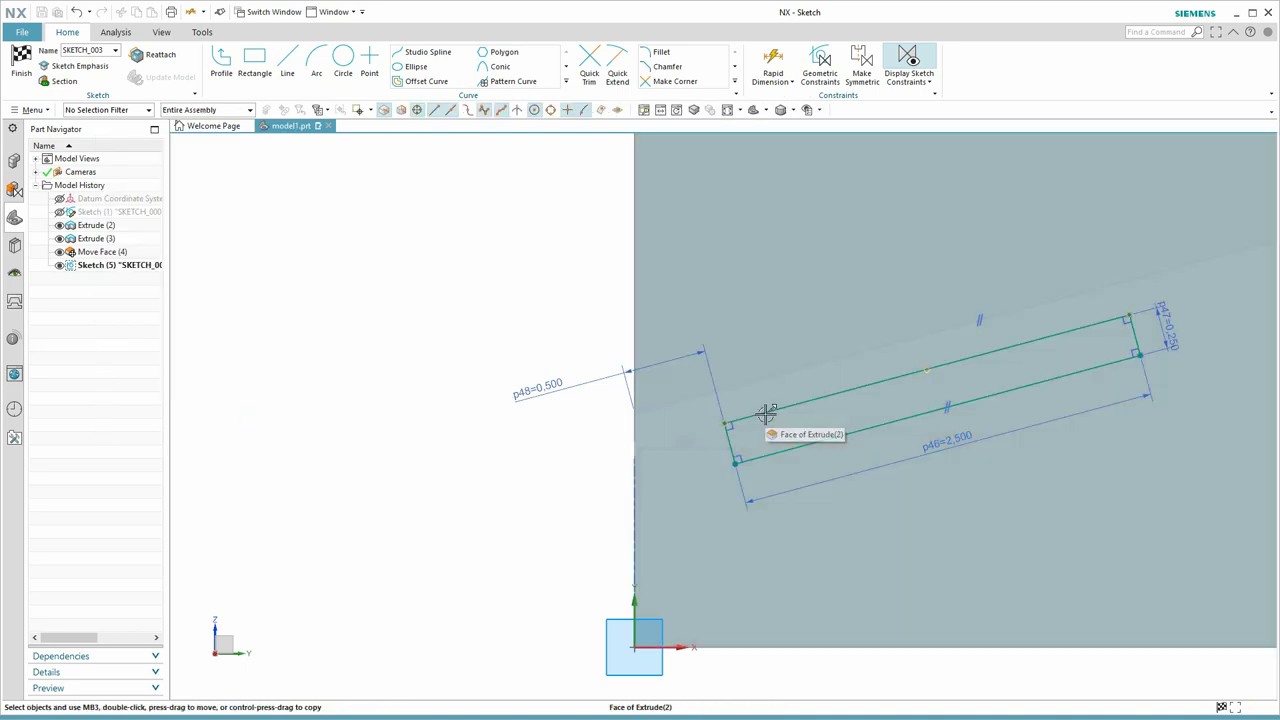
Move the rectangle above the notch's sloped edge and dimension its lower long side 0.5 in perpendicular from that edge's low endpoint.
mouse_move(766, 412)
left_mouse_down()
mouse_move(743, 289)
mouse_move(755, 204)
left_mouse_up()
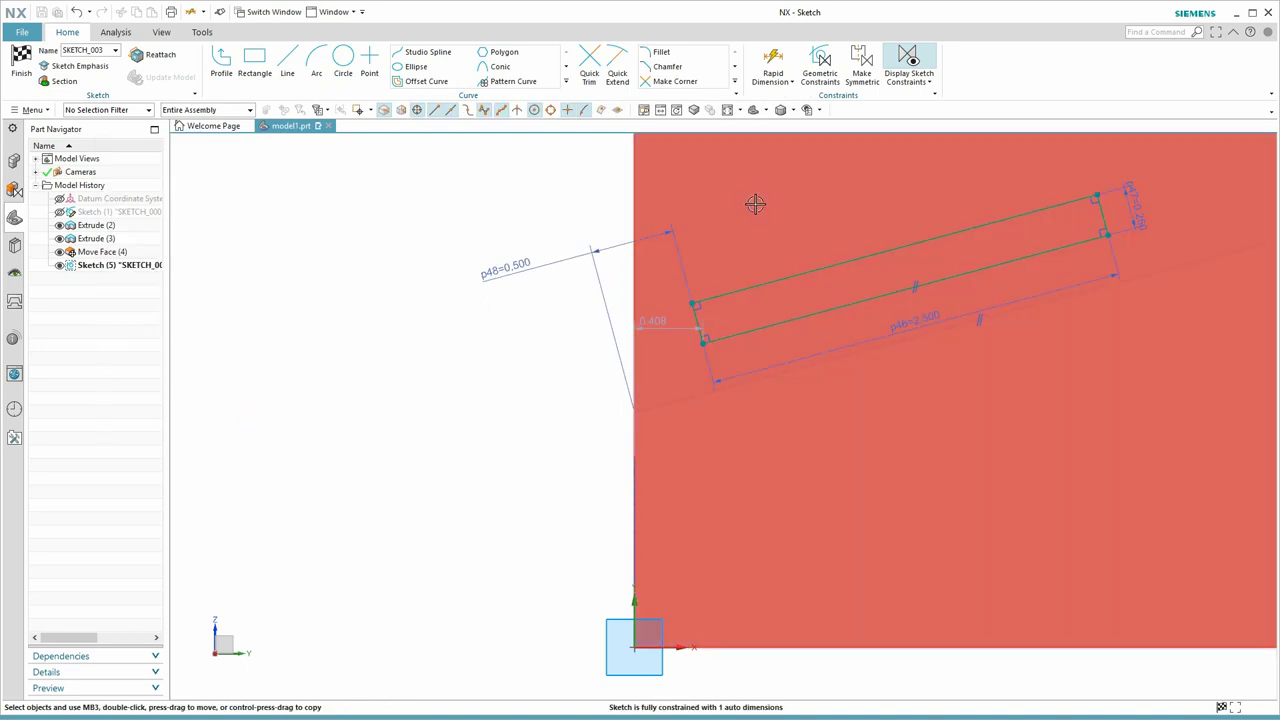
left_click(773, 56)
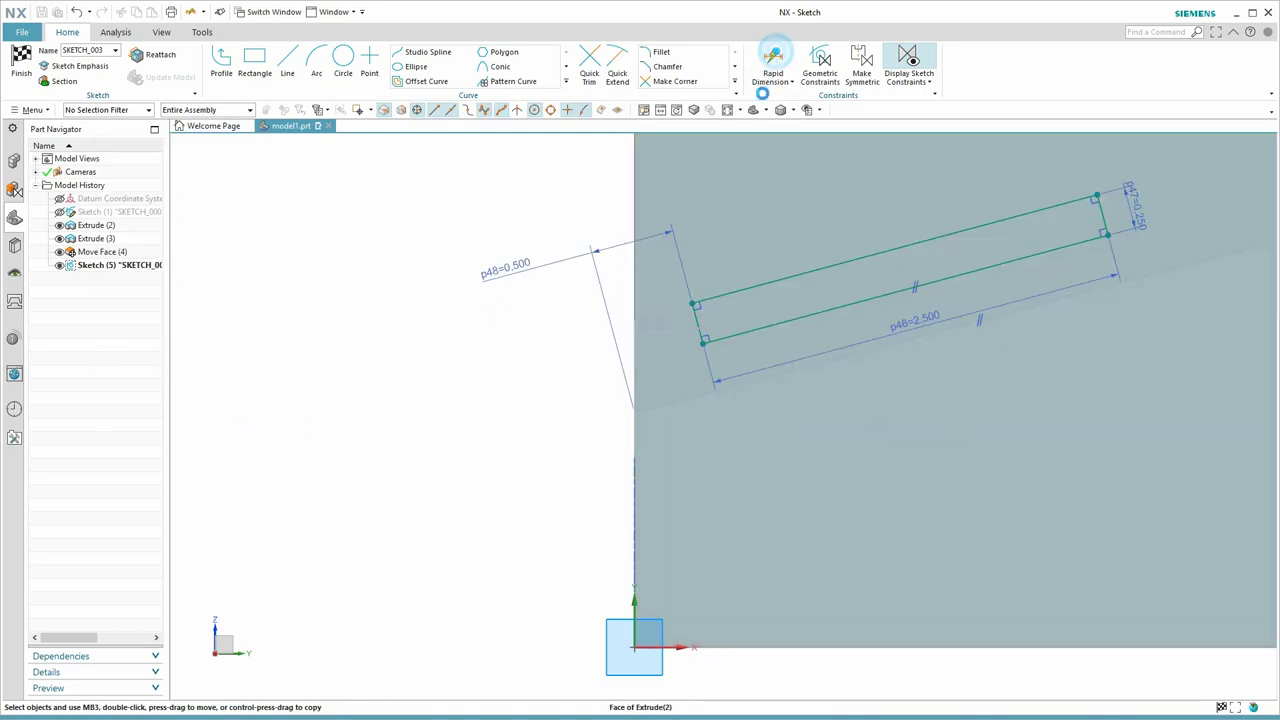
key("d")
left_click(729, 338)
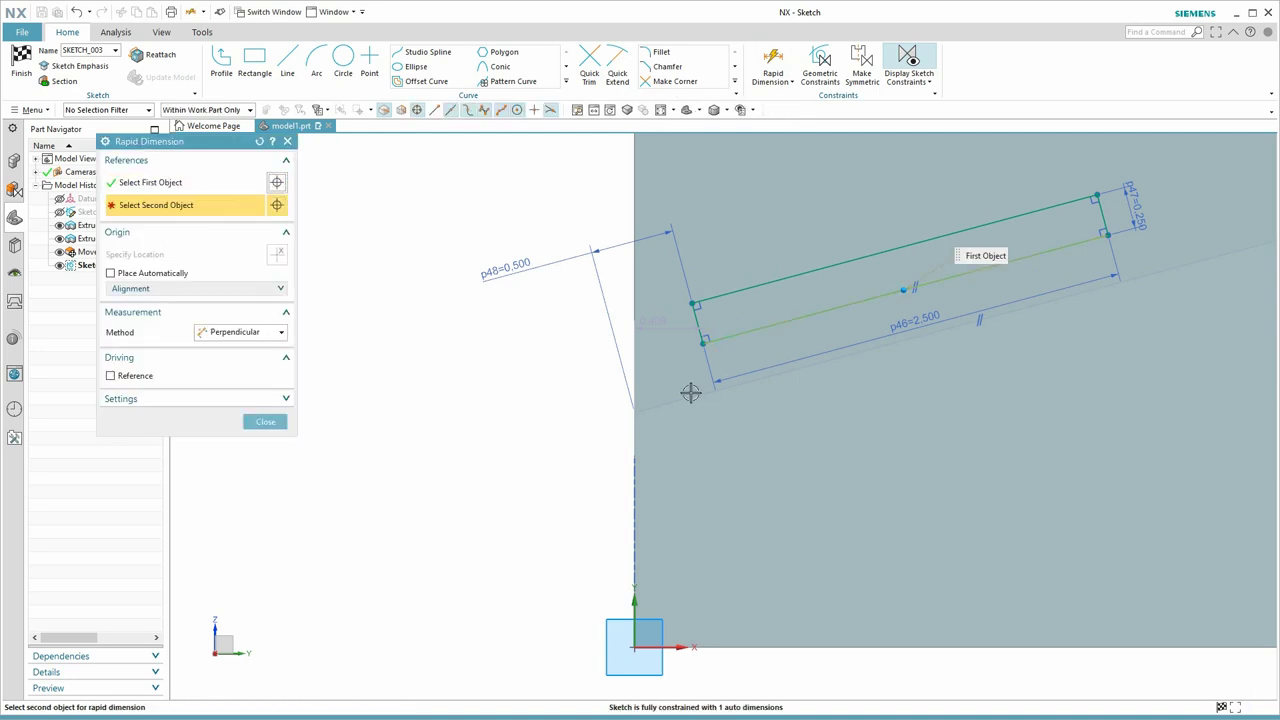
left_click(634, 411)
left_click(499, 396)
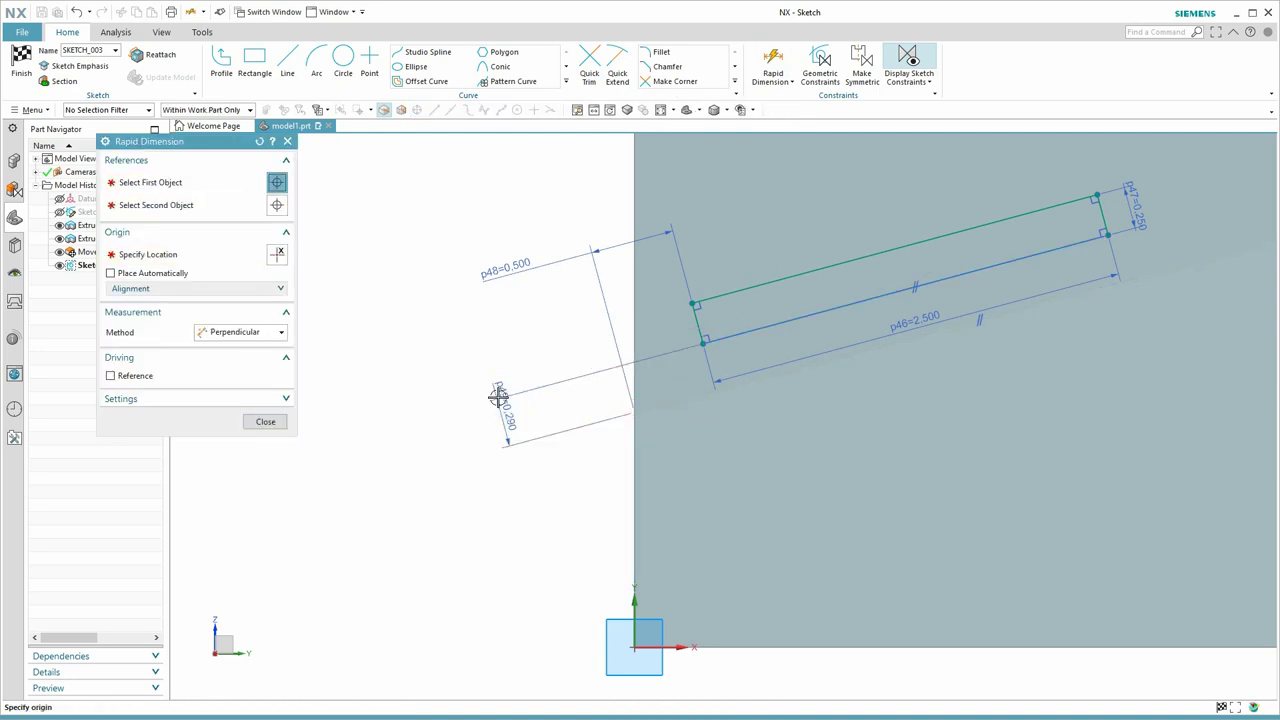
type(".5")
key("Return")
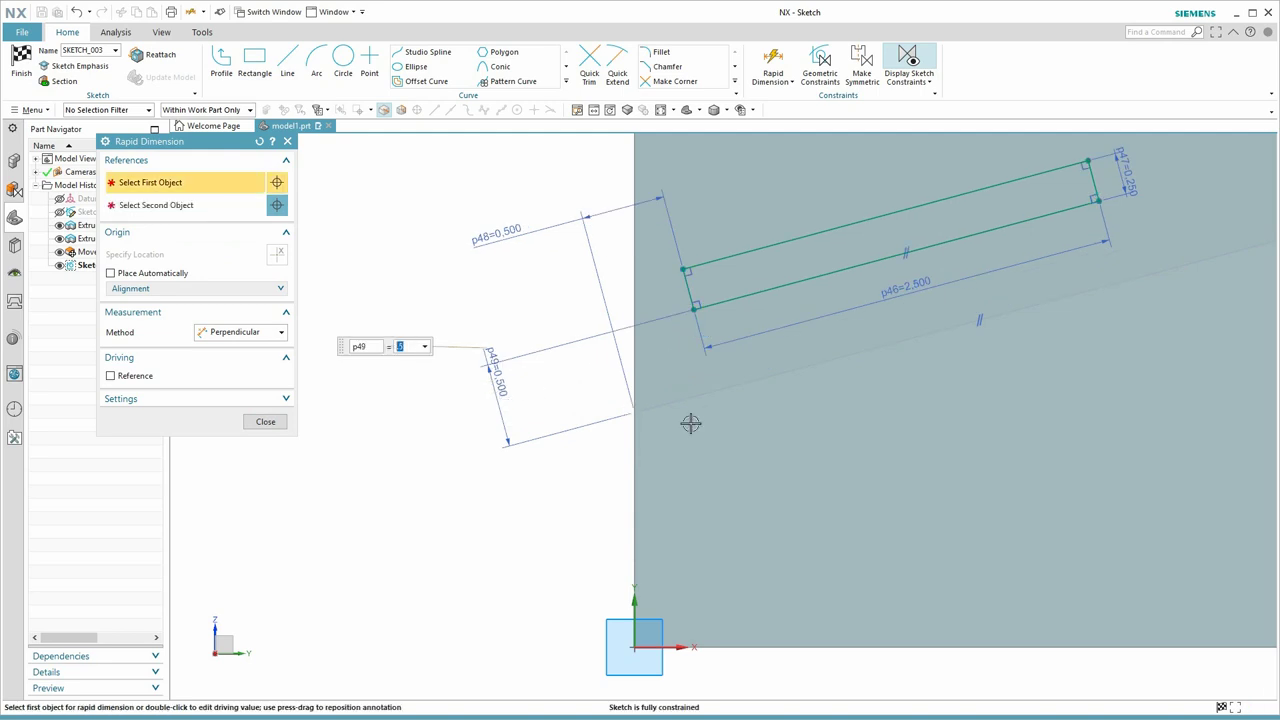
left_click(266, 421)
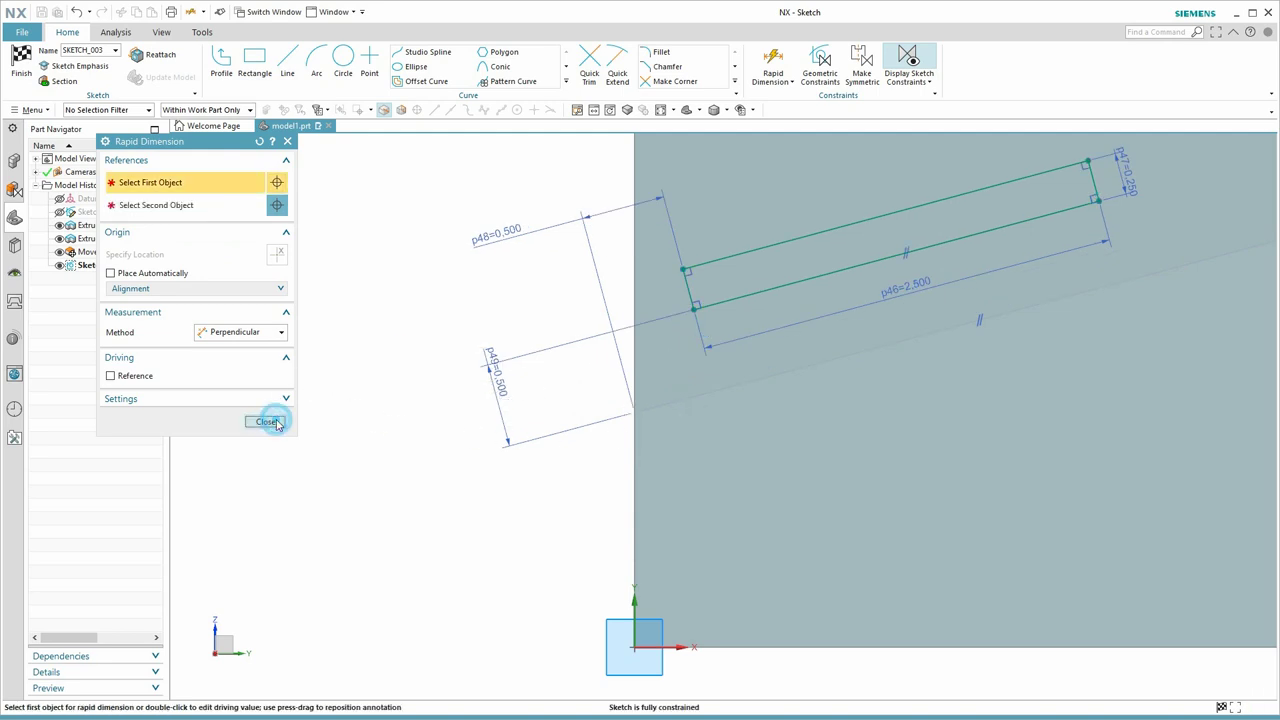
Finish the section sketch and extrude the rectangle 0.9 in, united with the block.
left_click(21, 62)
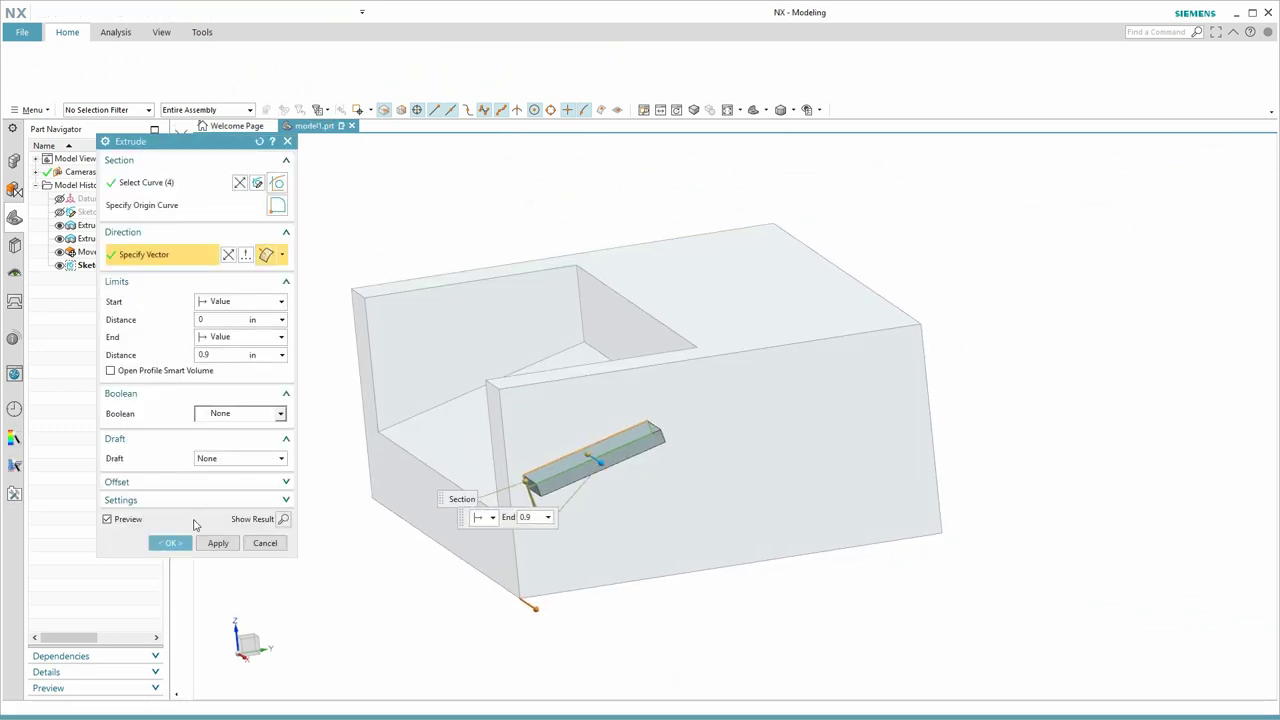
left_click(226, 414)
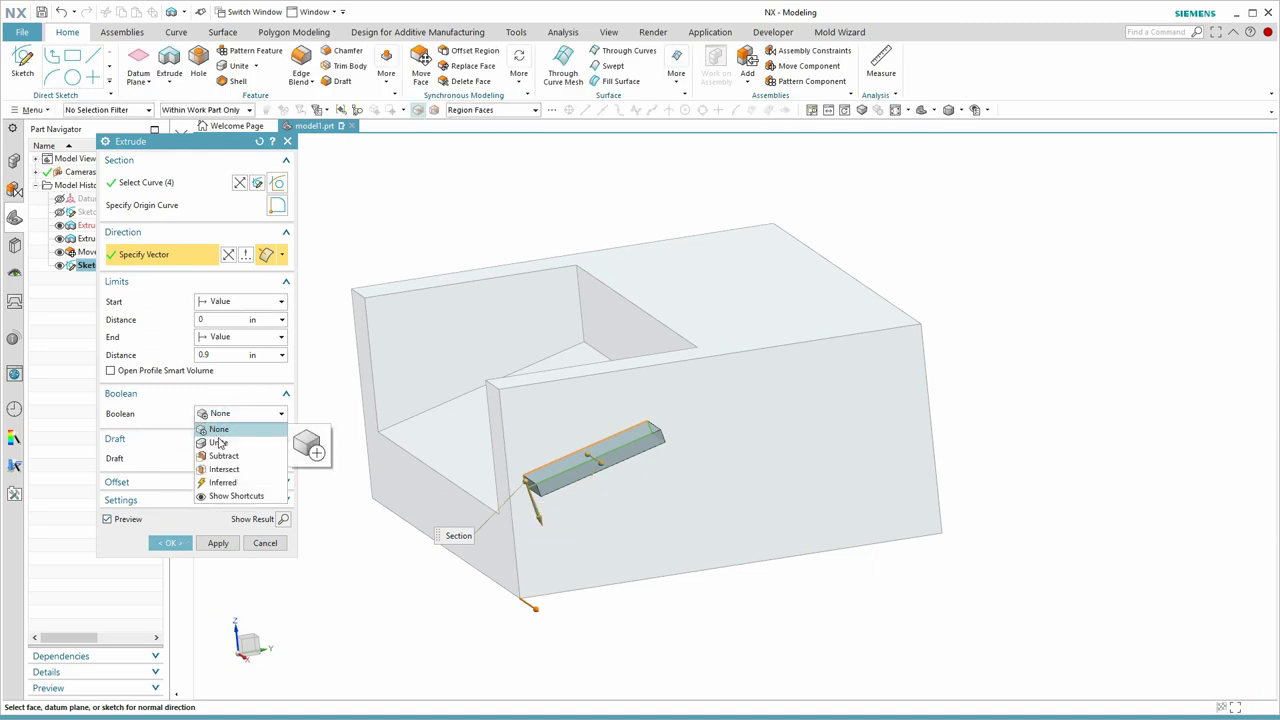
left_click(220, 434)
left_click(174, 564)
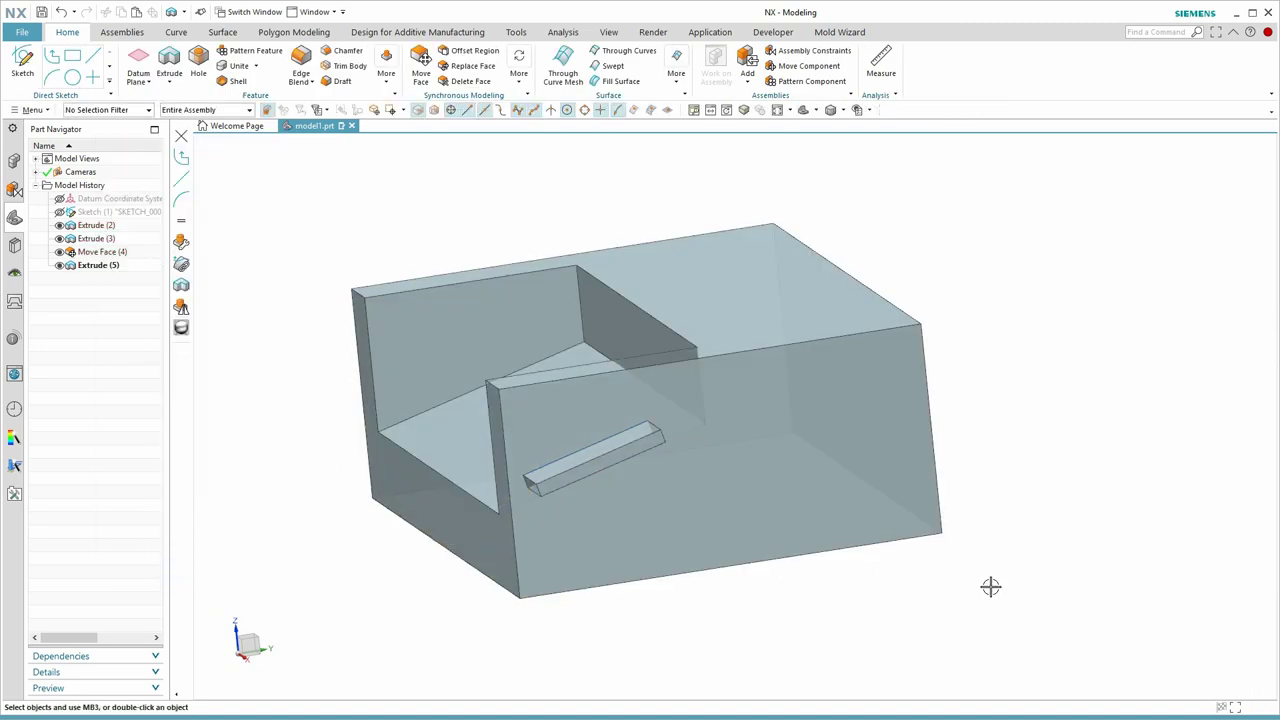
Inspect the slanted bar on the block's side face and delete its Extrude (5) feature.
mouse_move(990, 586)
middle_mouse_down()
mouse_move(1063, 466)
mouse_move(1069, 486)
mouse_move(980, 606)
middle_mouse_up()
middle_click_drag(418, 587, 618, 435)
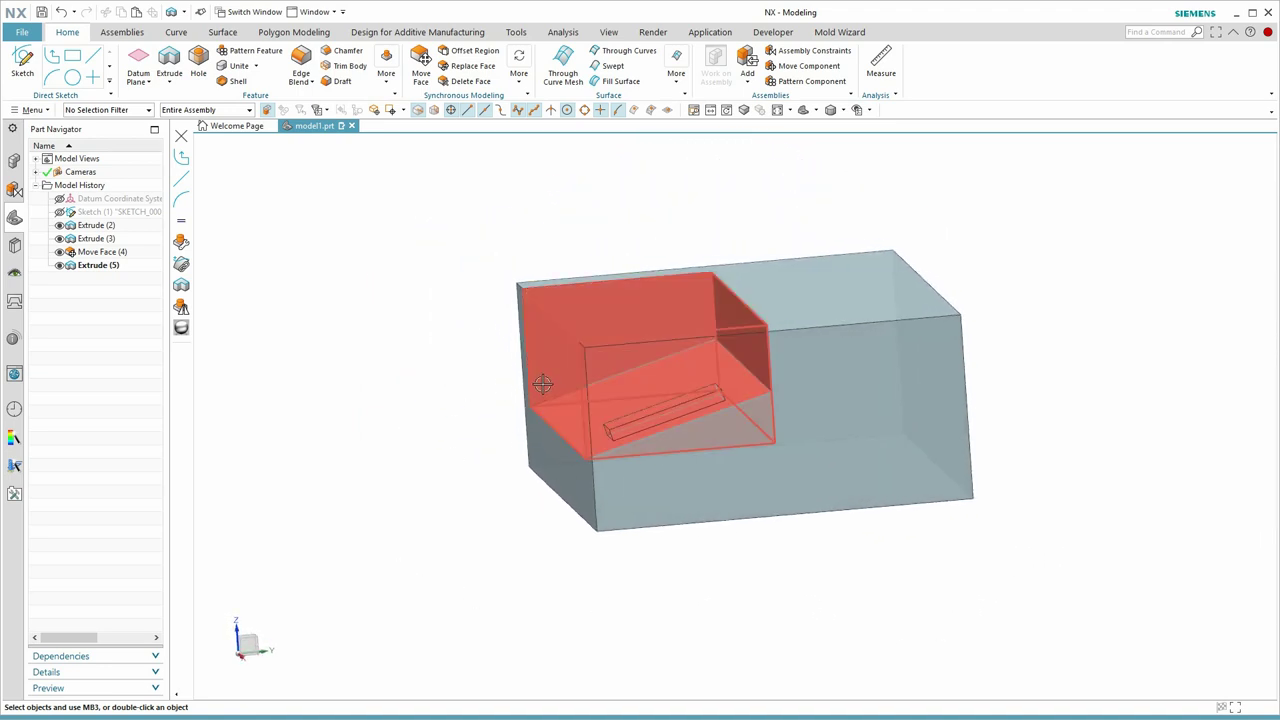
middle_click_drag(391, 405, 246, 316)
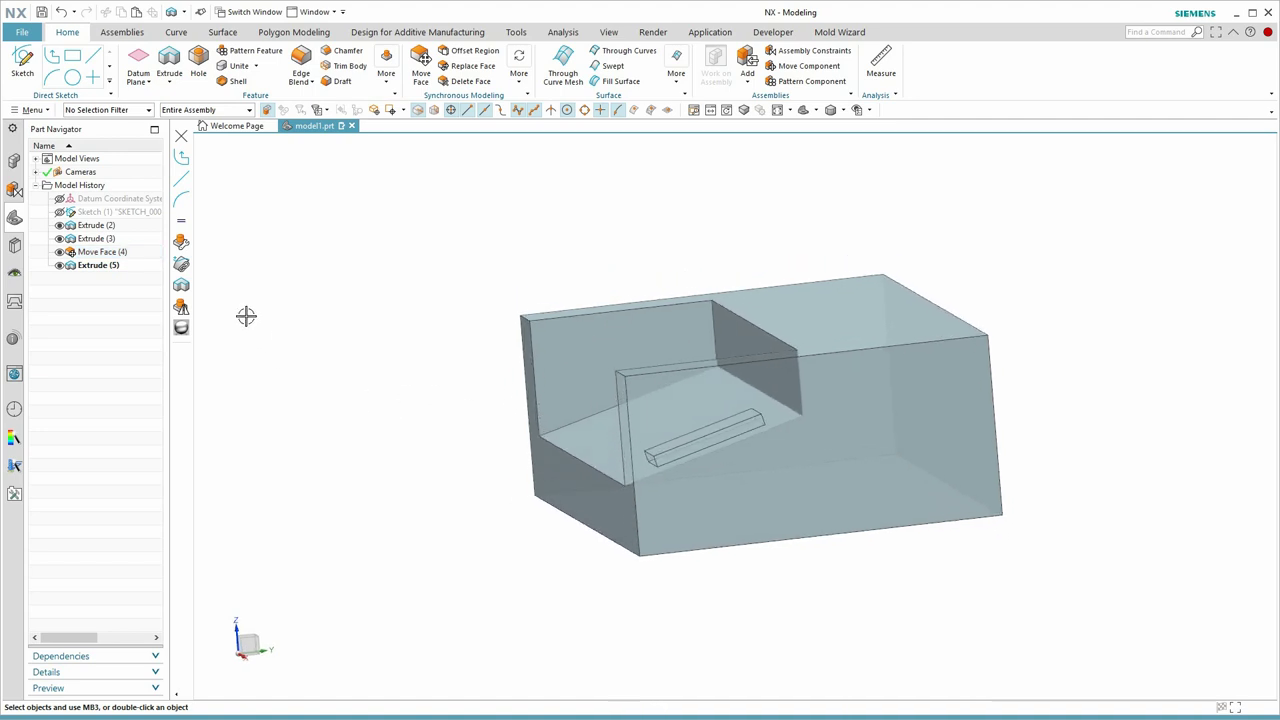
left_click(89, 266)
middle_click_drag(420, 440, 751, 411)
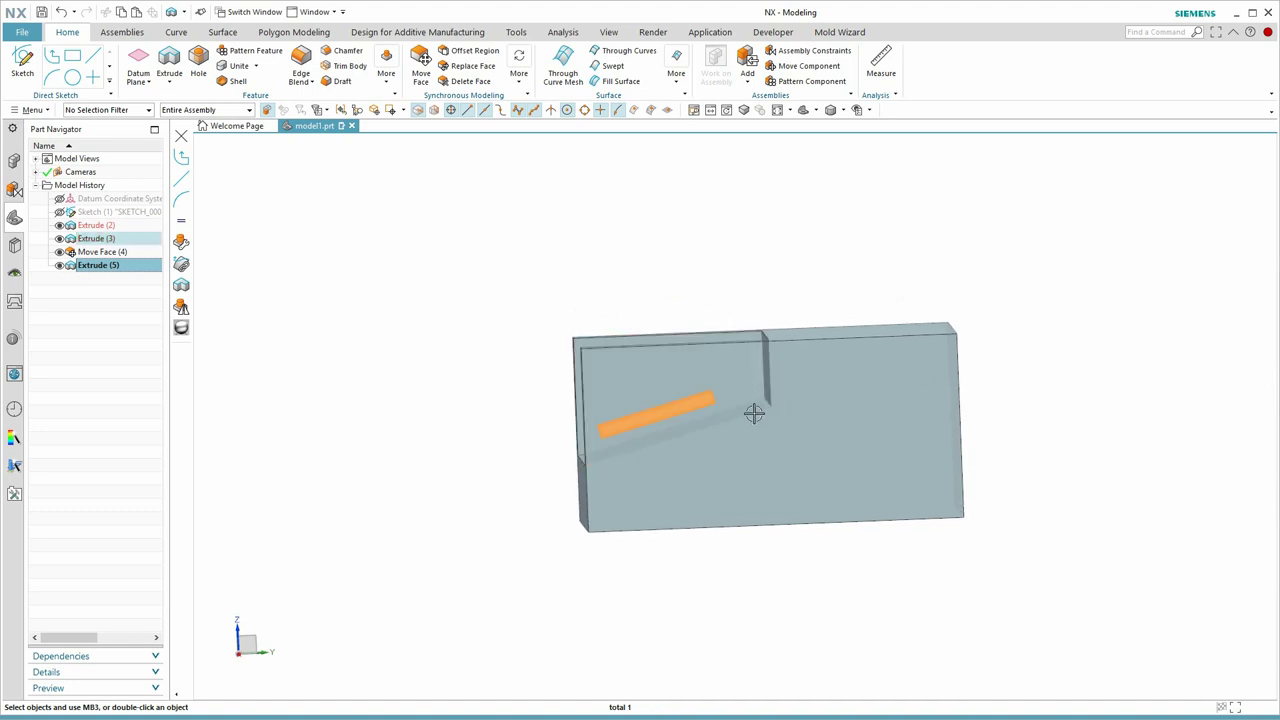
right_click(106, 271)
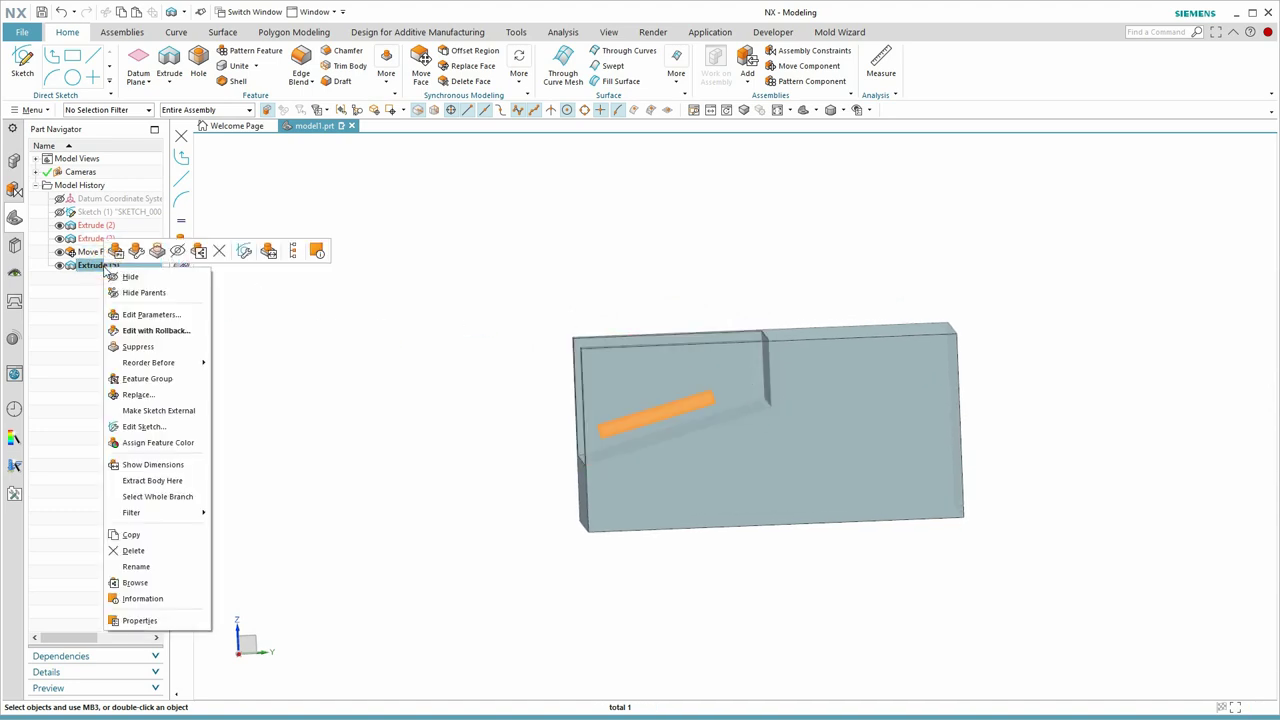
left_click(137, 551)
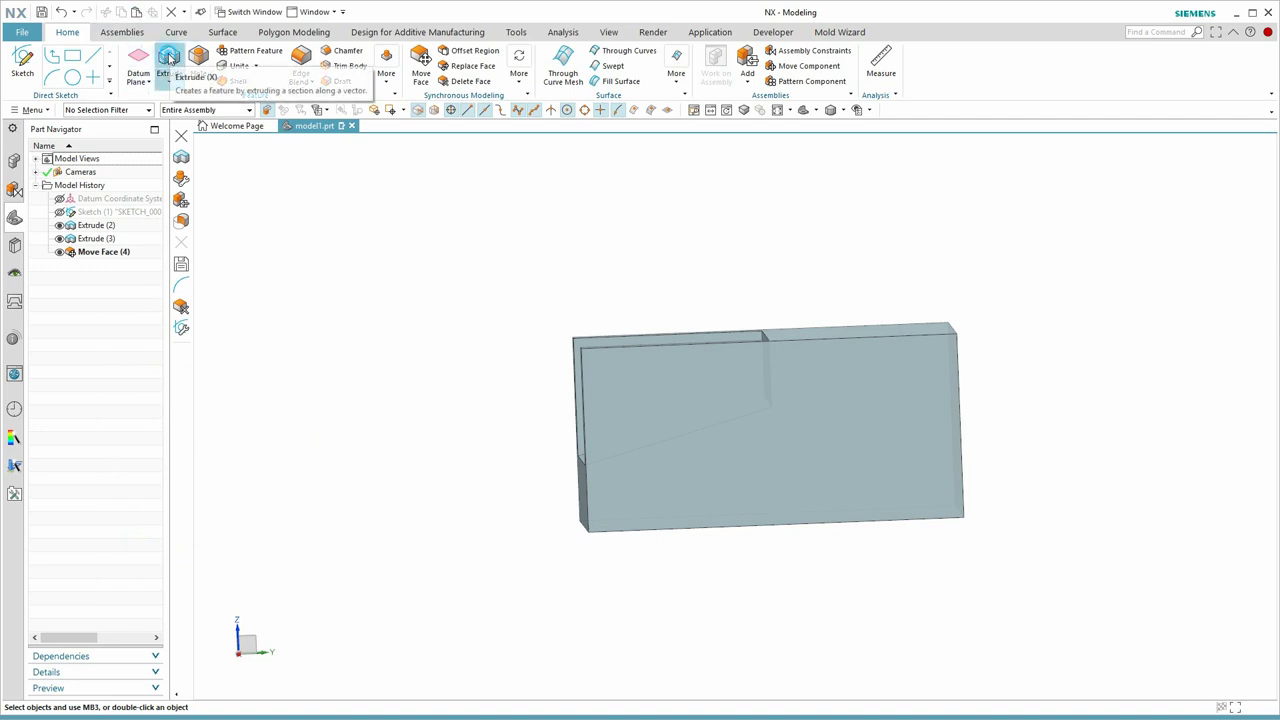
Start a new Extrude section sketch on the block's side face, with the notch's sloped edge as the horizontal reference.
left_click(170, 57)
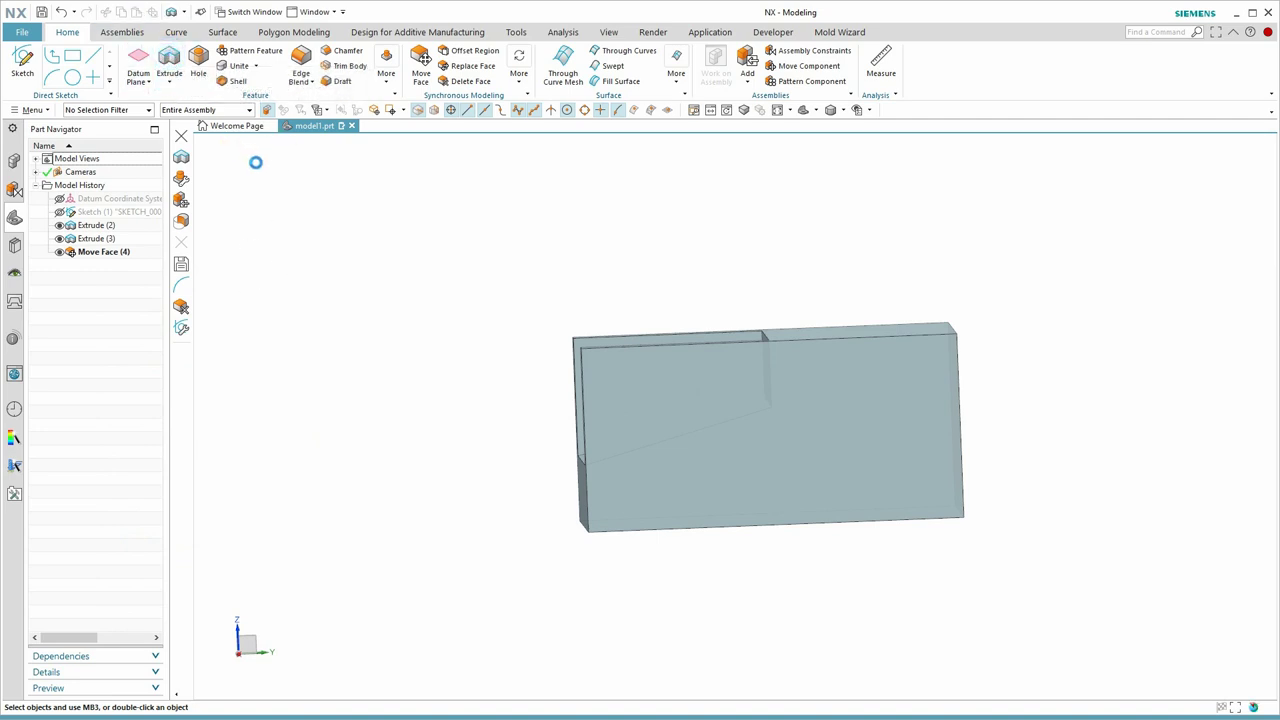
middle_click_drag(340, 160, 280, 216)
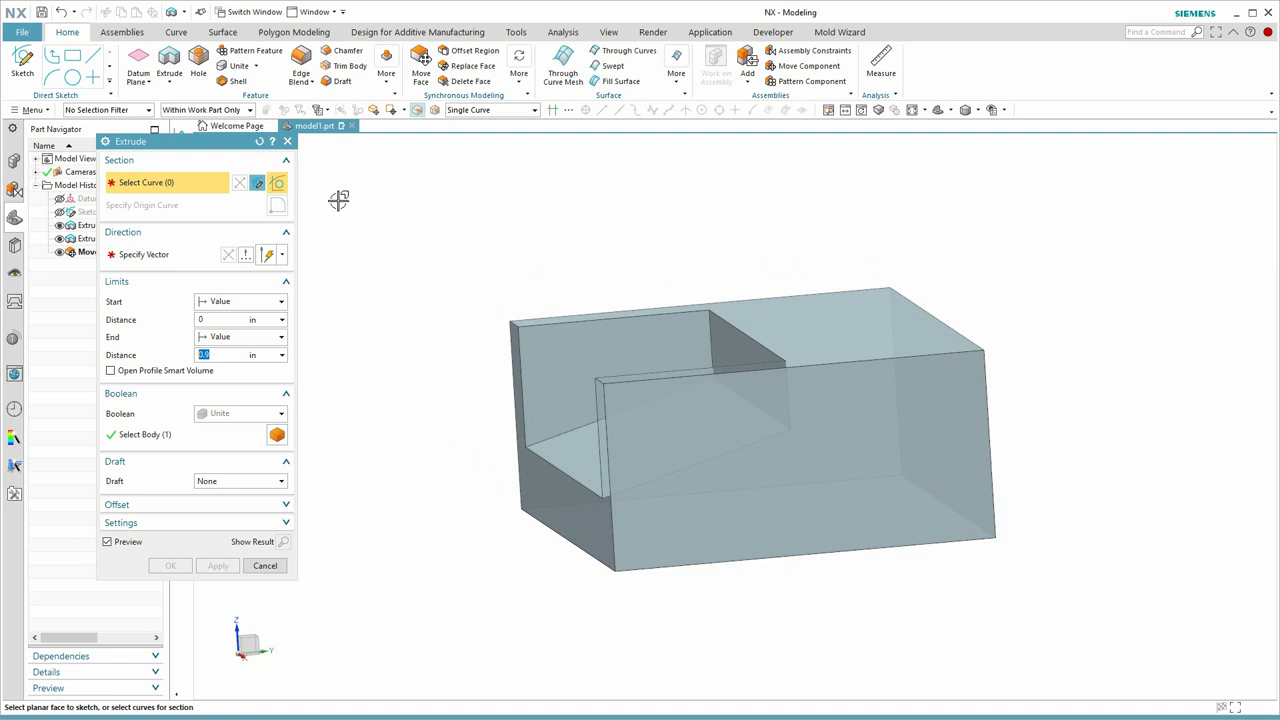
left_click(257, 184)
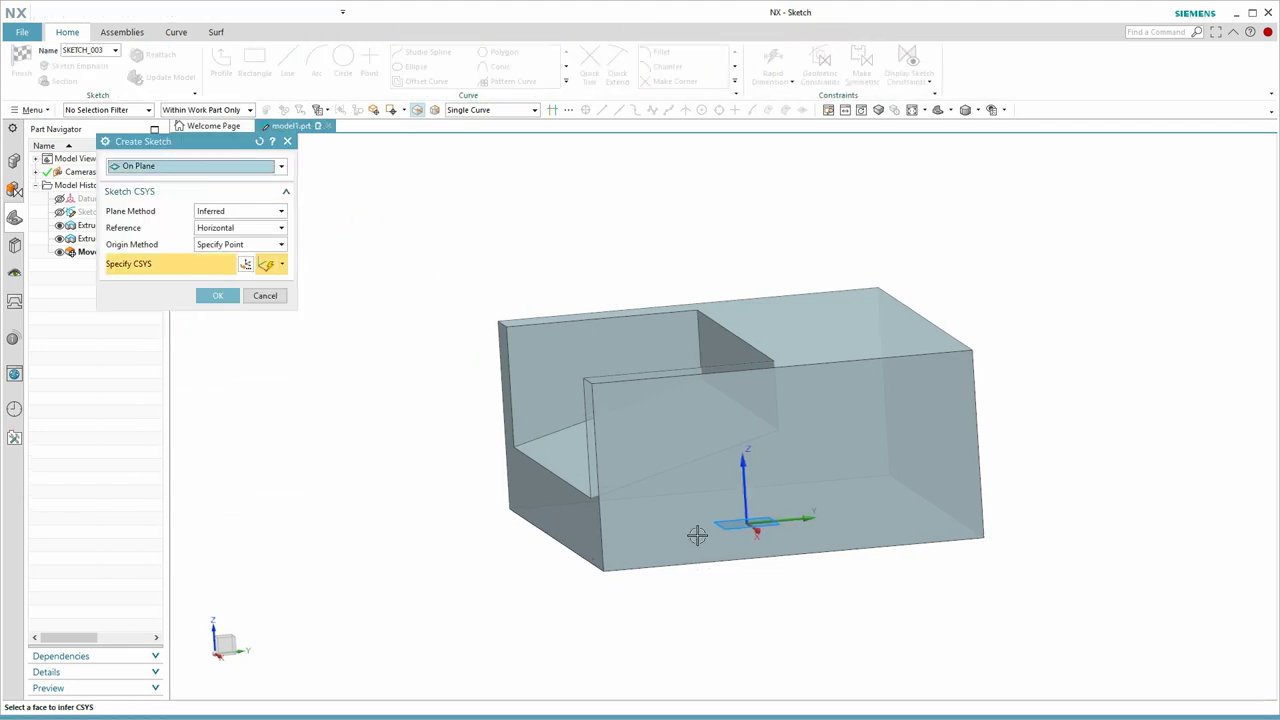
left_click(678, 535)
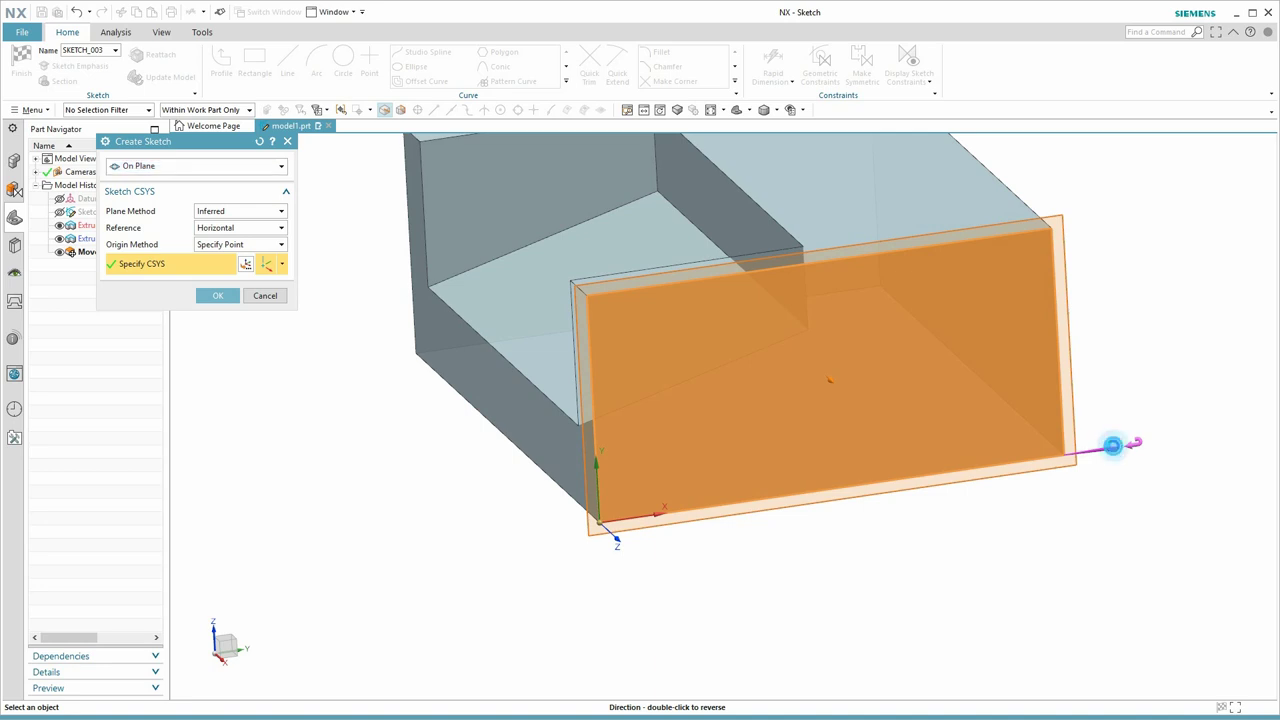
left_click(1113, 446)
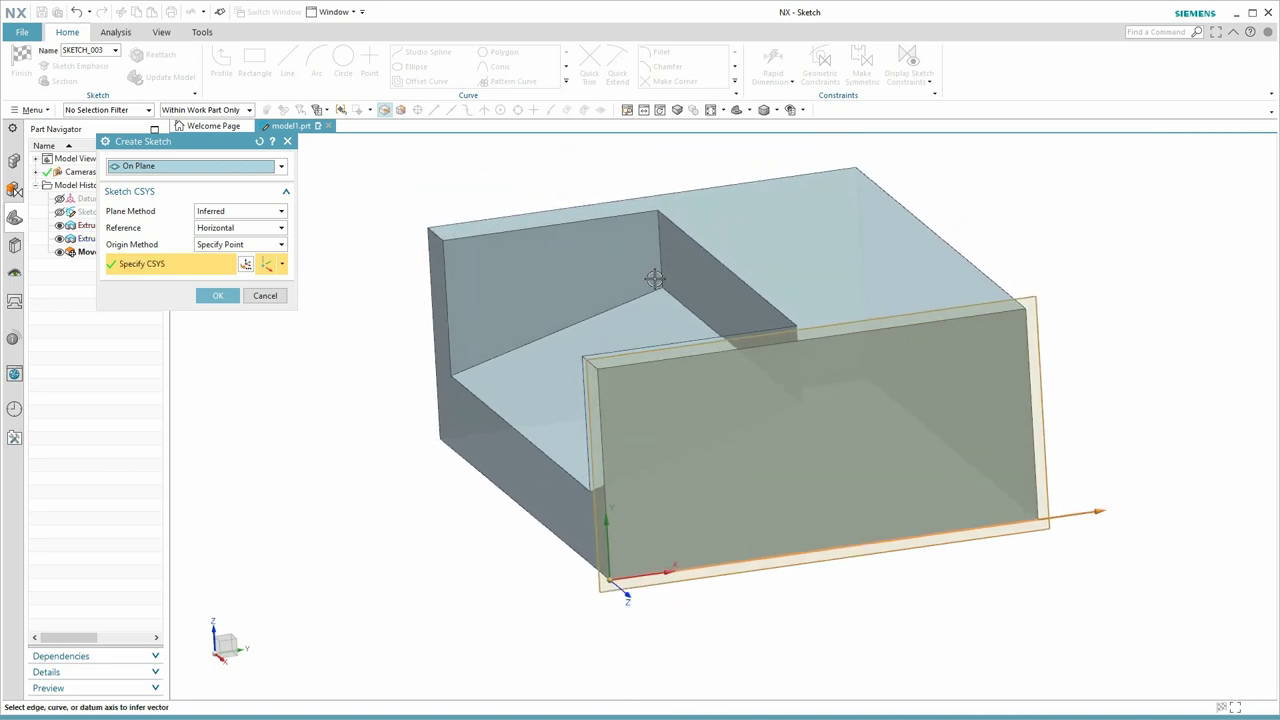
left_click(651, 289)
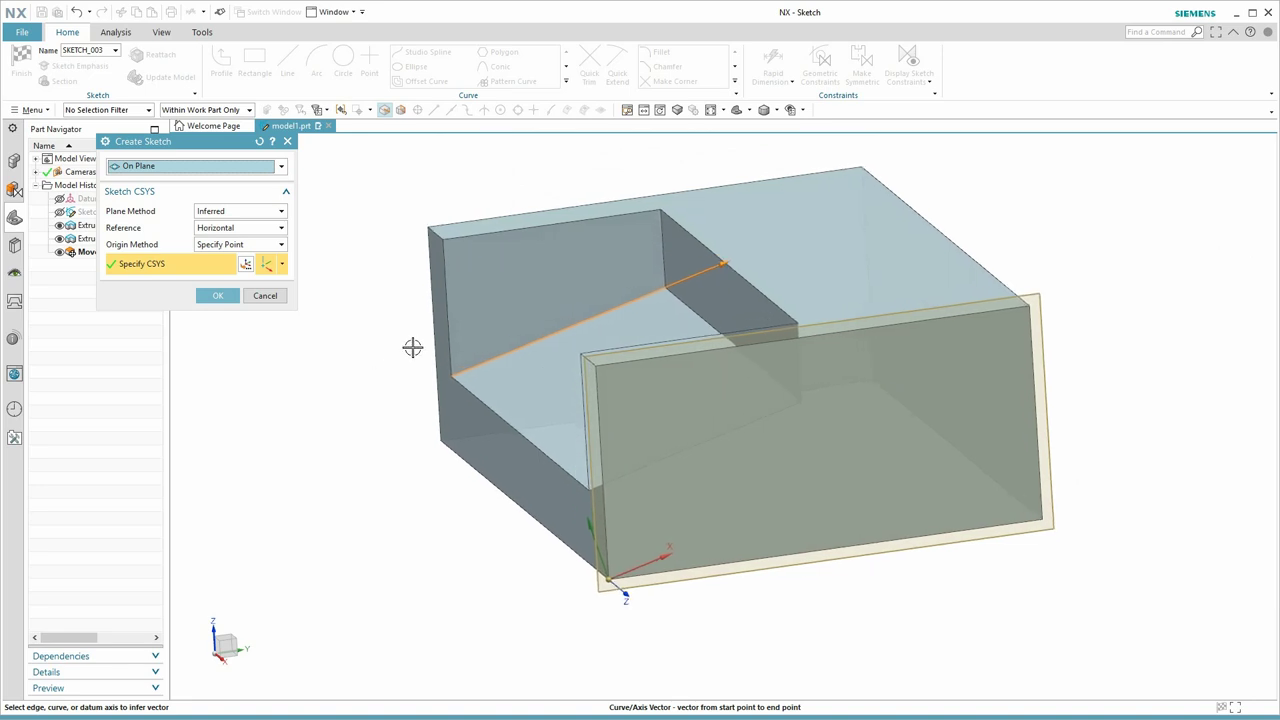
middle_click(467, 385)
middle_click_drag(455, 390, 583, 493)
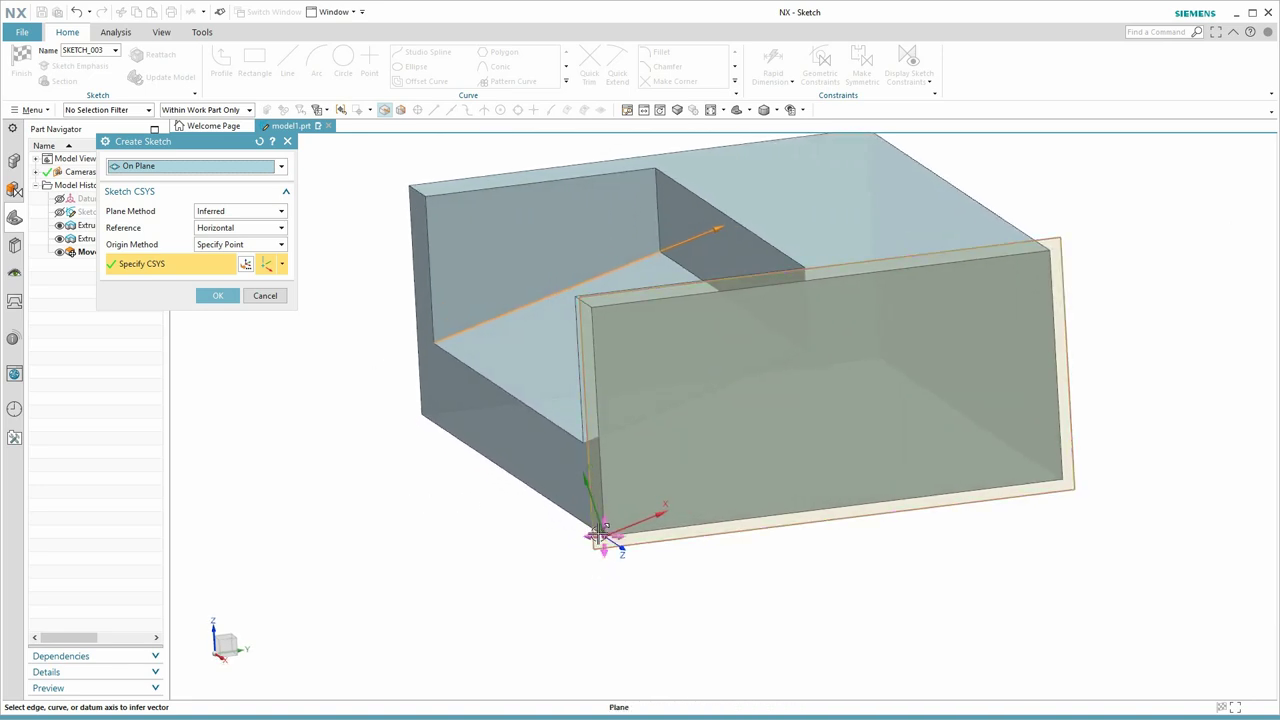
Place the sketch origin at the low endpoint of the notch's sloped edge and create the sketch.
left_click(600, 537)
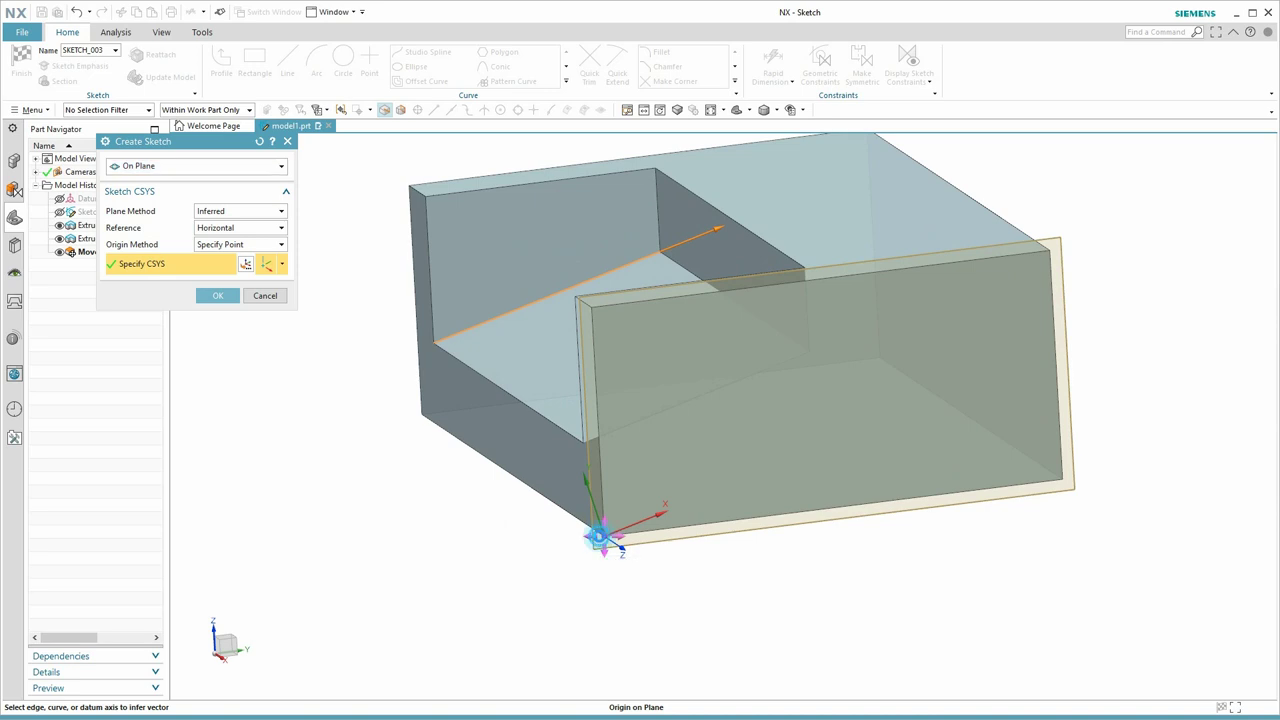
left_click(581, 441)
mouse_move(246, 443)
middle_mouse_down()
mouse_move(338, 449)
mouse_move(589, 421)
mouse_move(580, 437)
middle_mouse_up()
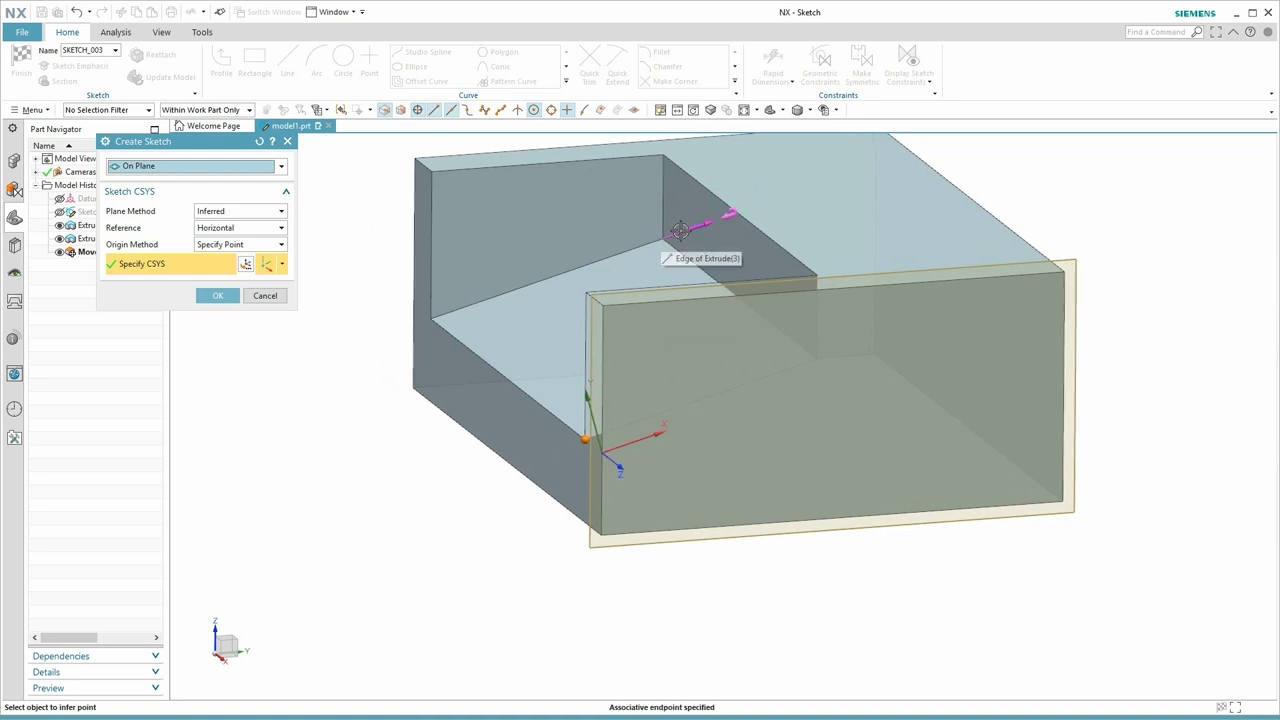
middle_click_drag(647, 242, 600, 250)
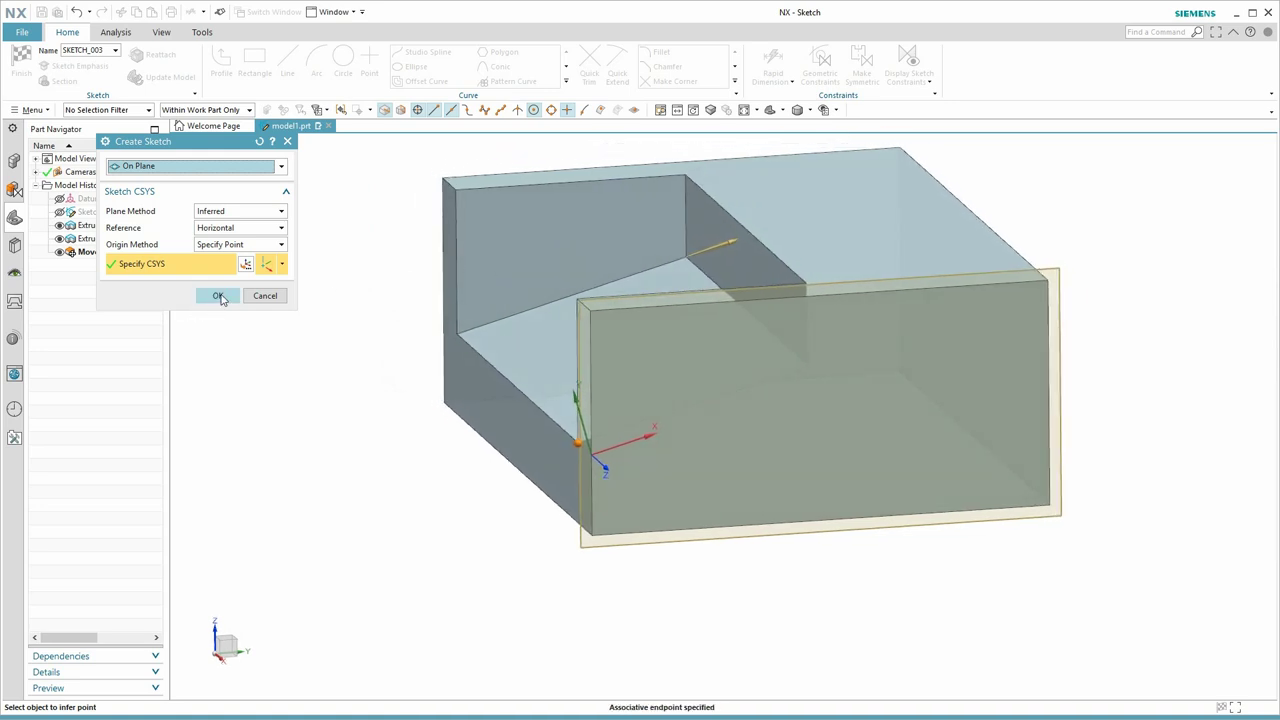
left_click(218, 296)
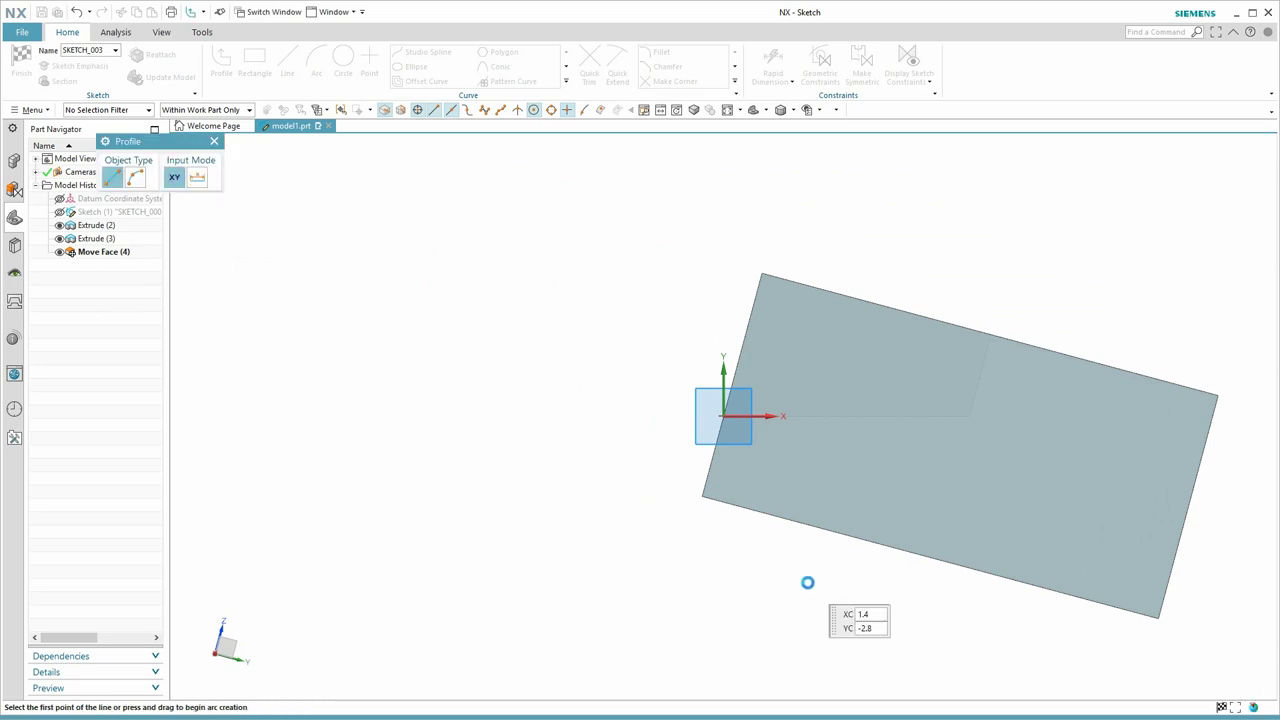
Draw a two-point rectangle 2.5 in wide and 0.25 in high on the face, above and beside the sketch origin.
scroll(1008, 166, "up", 3)
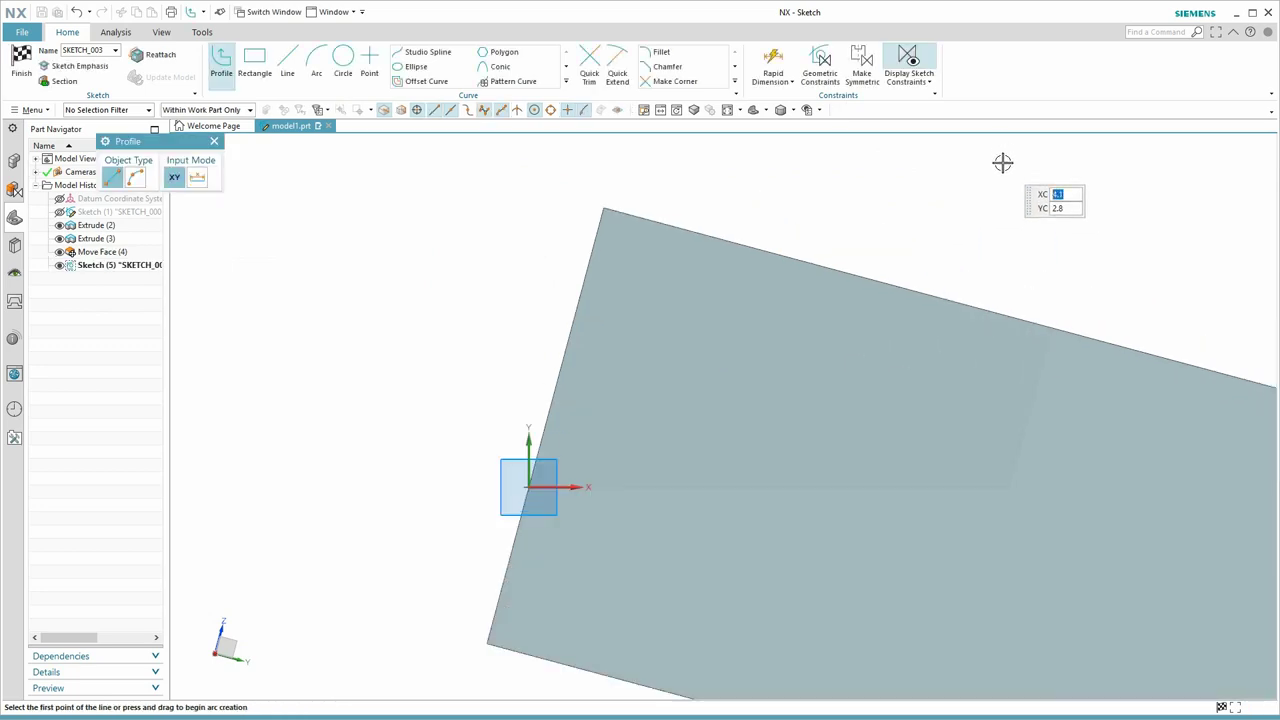
left_click(213, 141)
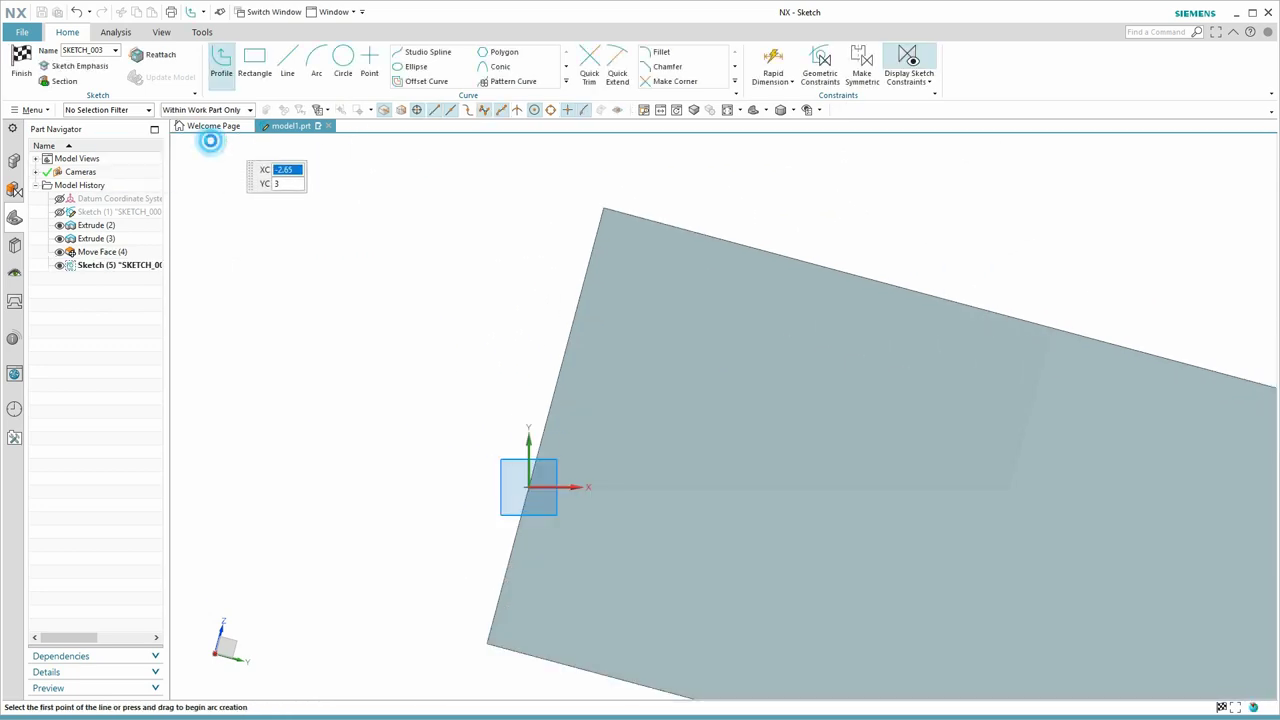
left_click(254, 60)
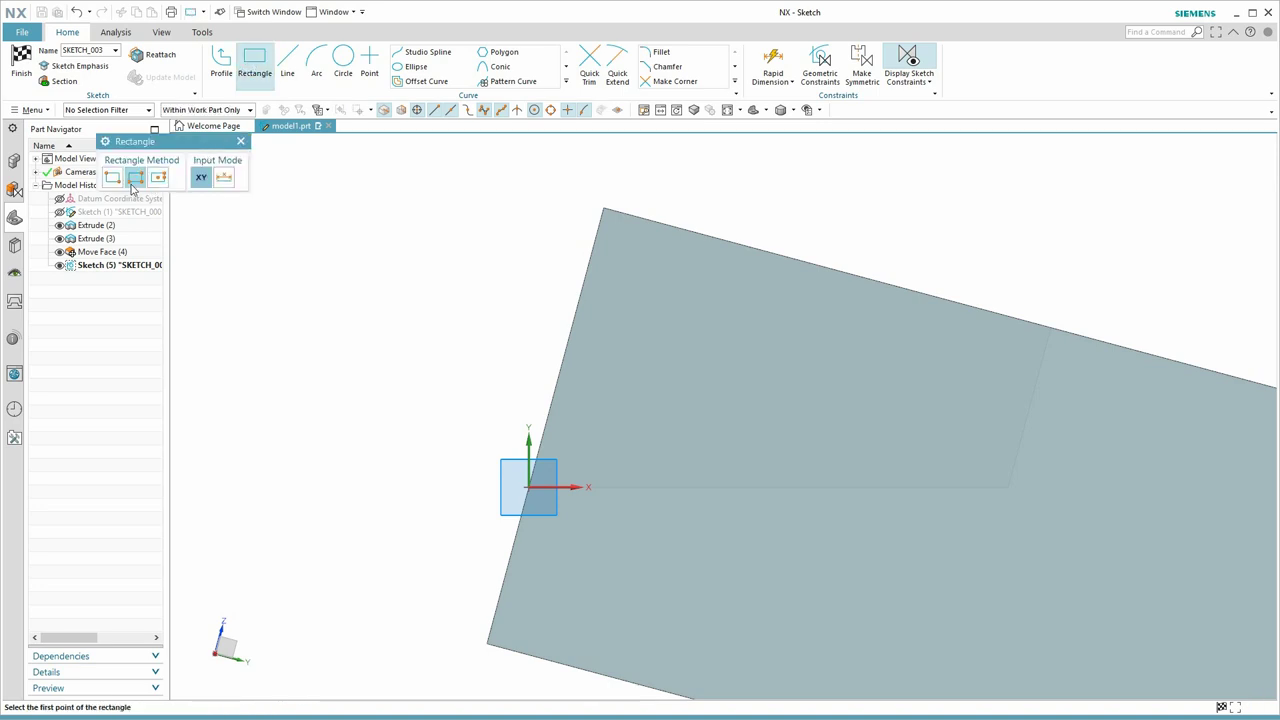
left_click(113, 178)
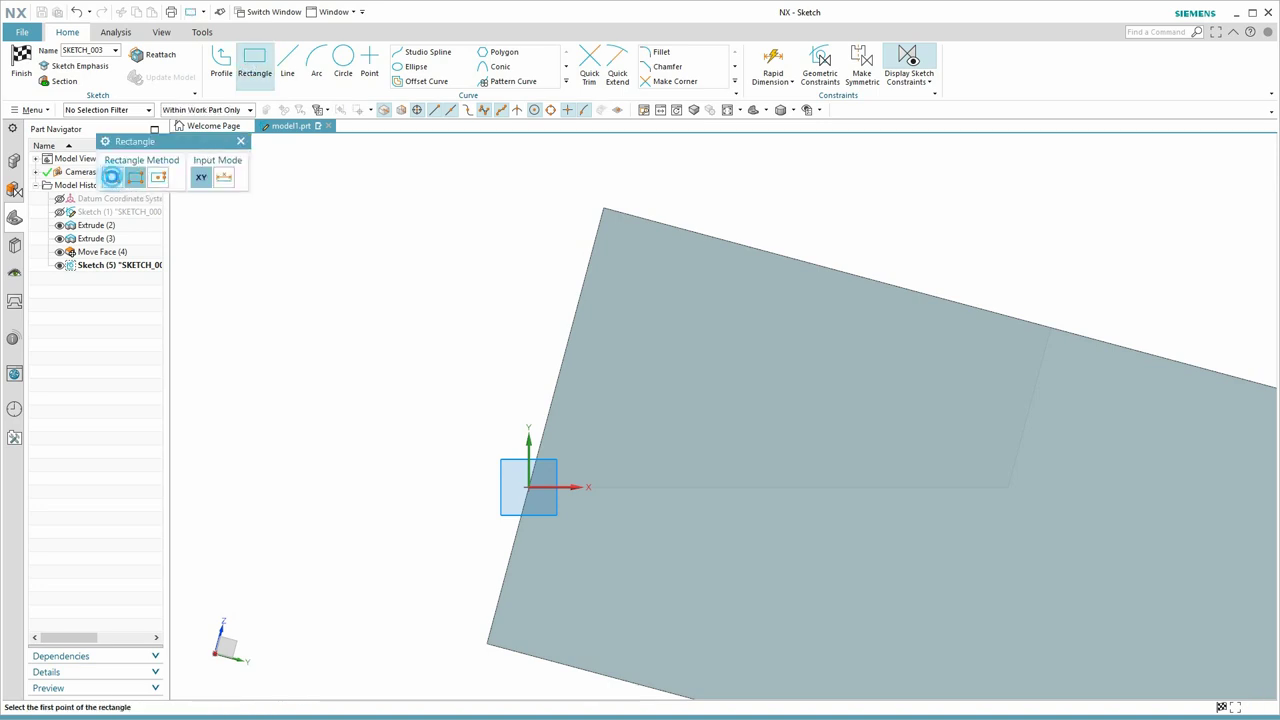
left_click(596, 457)
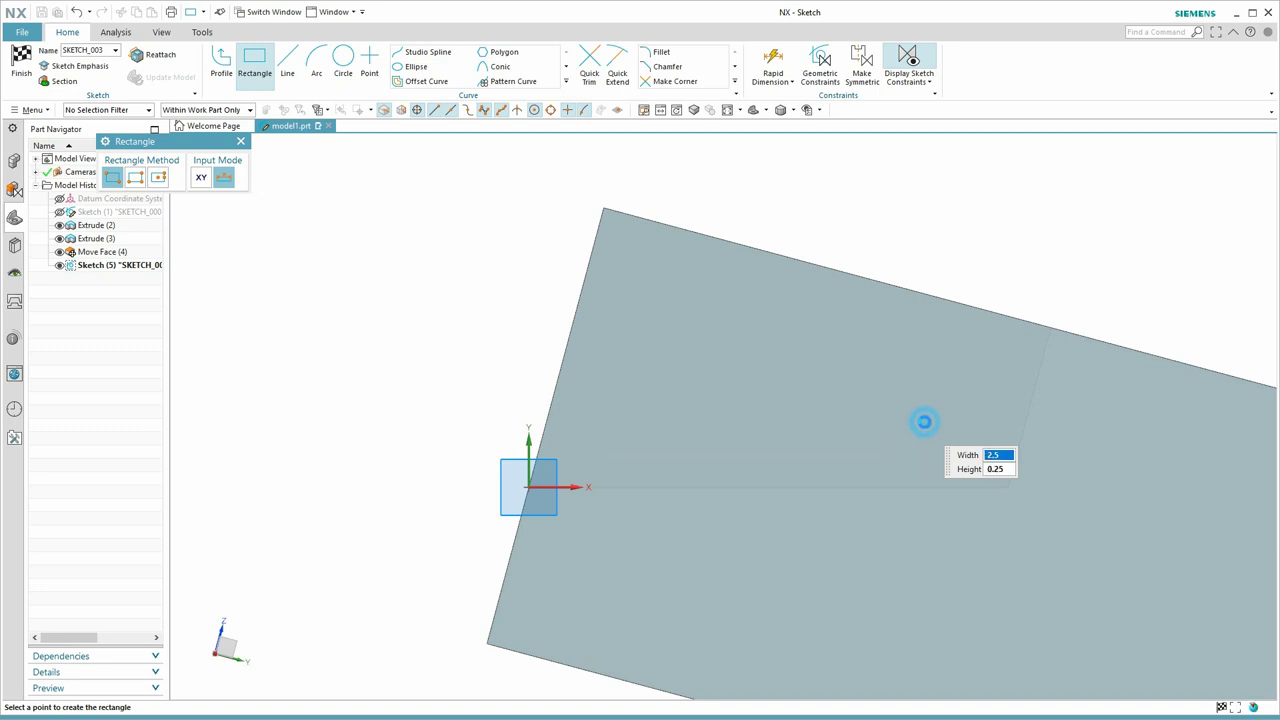
left_click(924, 421)
scroll(493, 491, "up", 3)
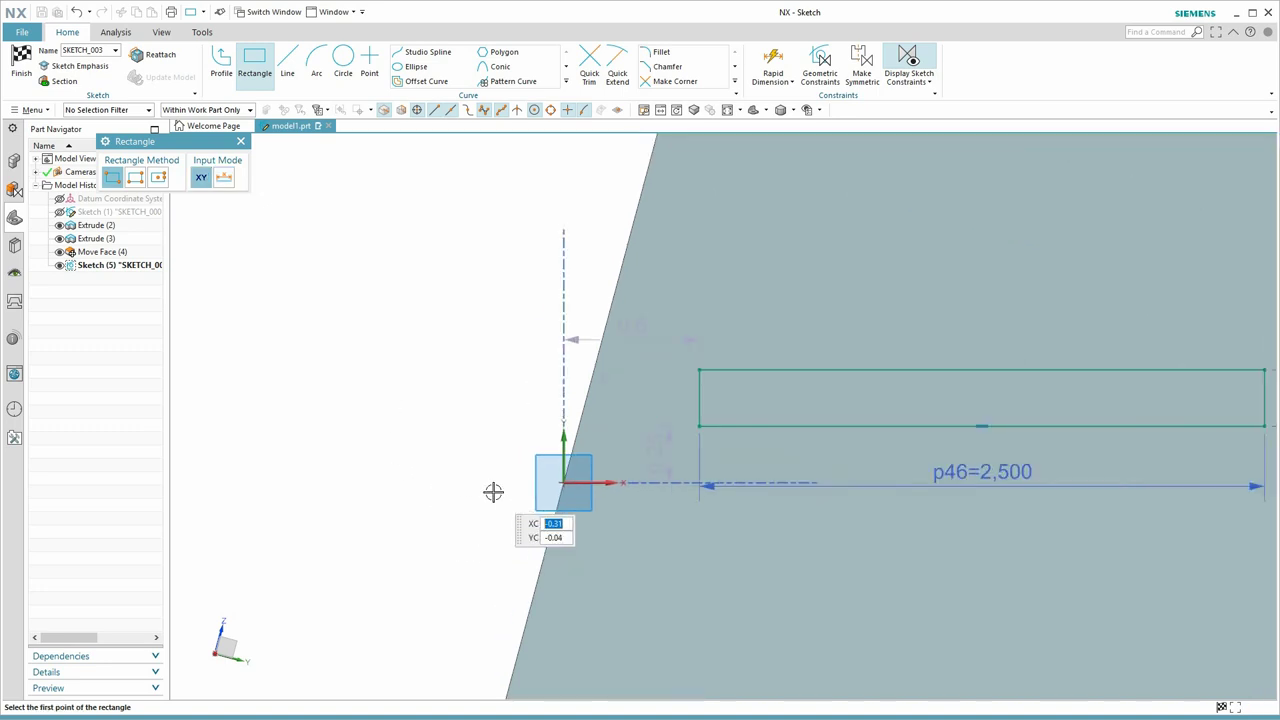
scroll(493, 491, "up", 1)
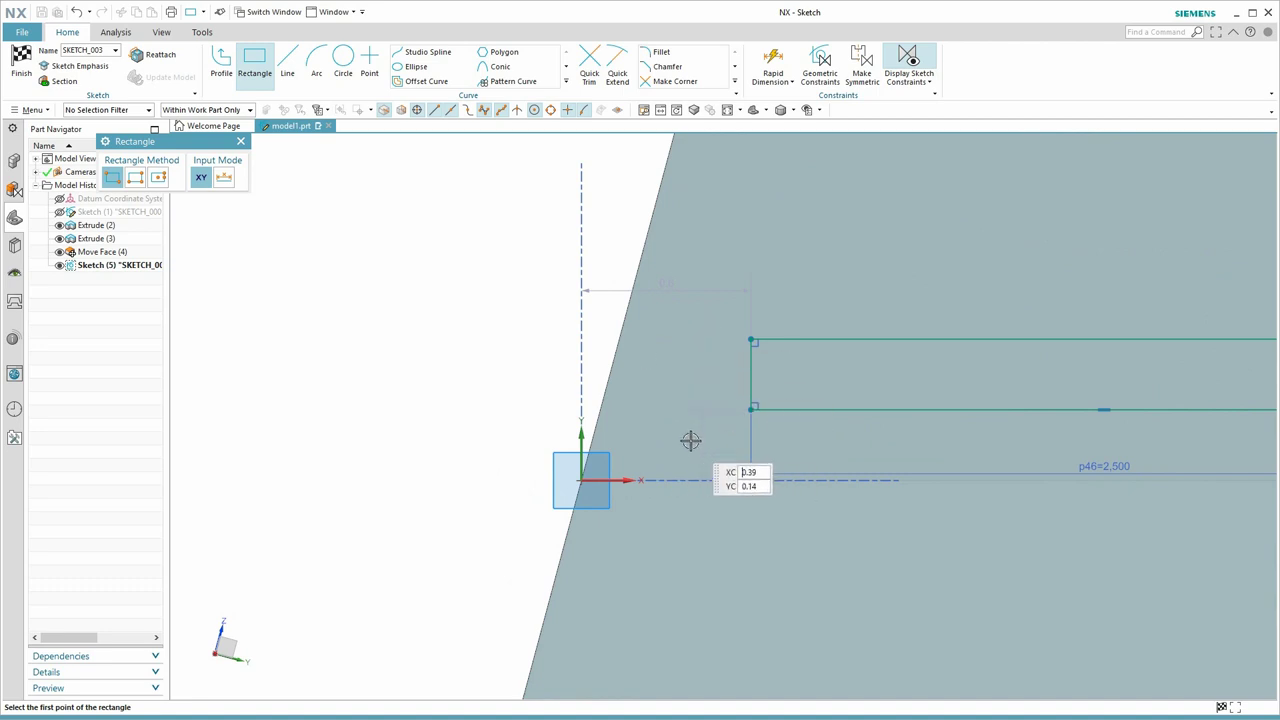
left_click(240, 141)
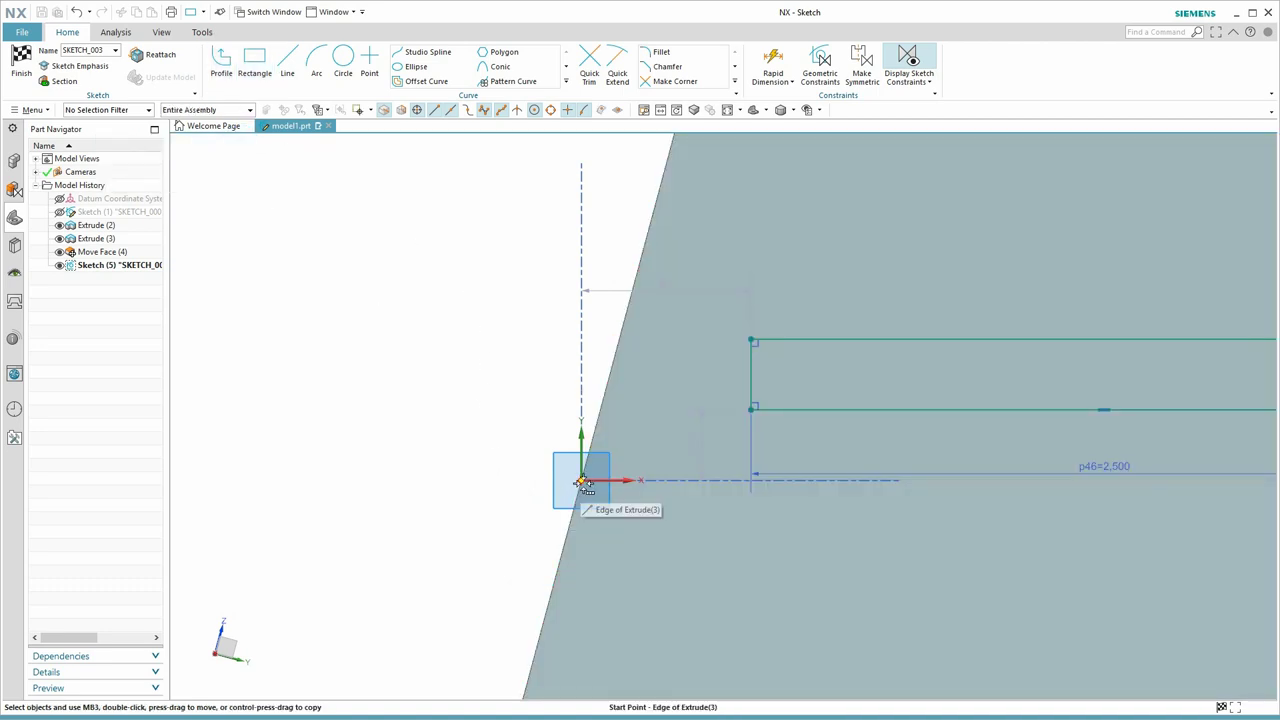
Set the rectangle's vertical and horizontal distances from the sketch origin to 0.5 in each.
left_click(697, 447)
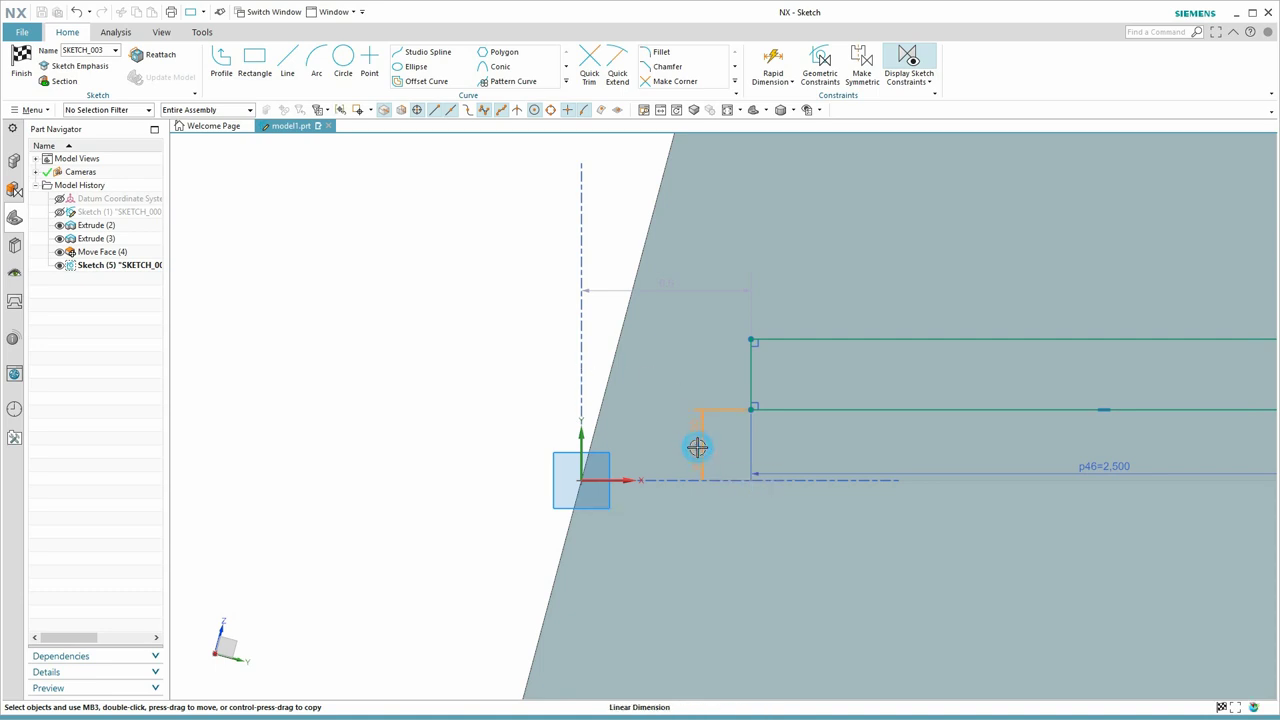
double_click(729, 440)
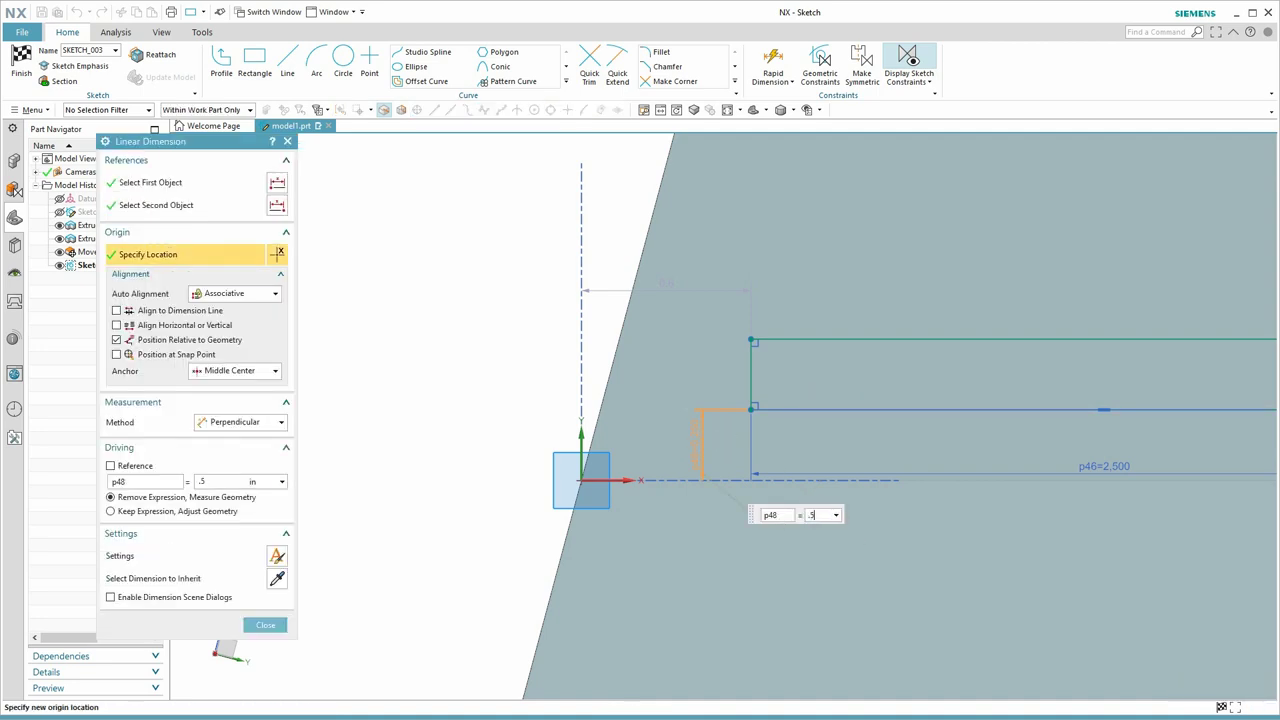
type(".5")
key("Return")
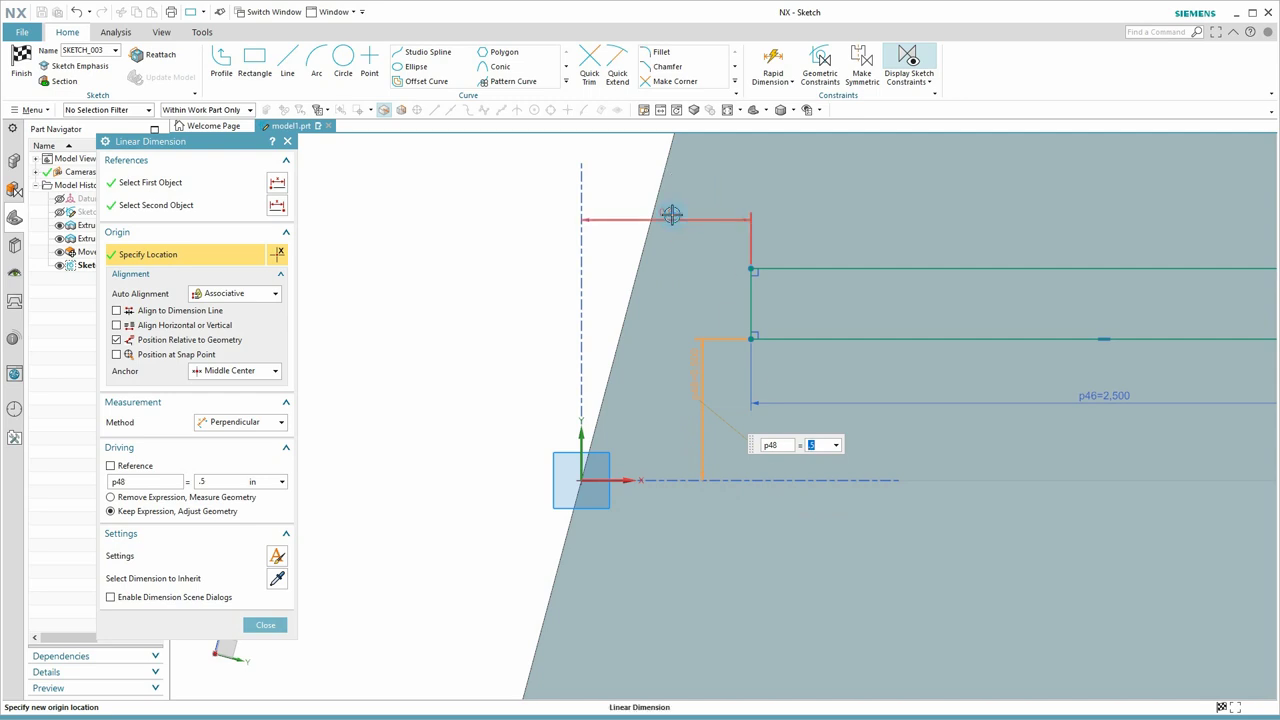
middle_click(674, 211)
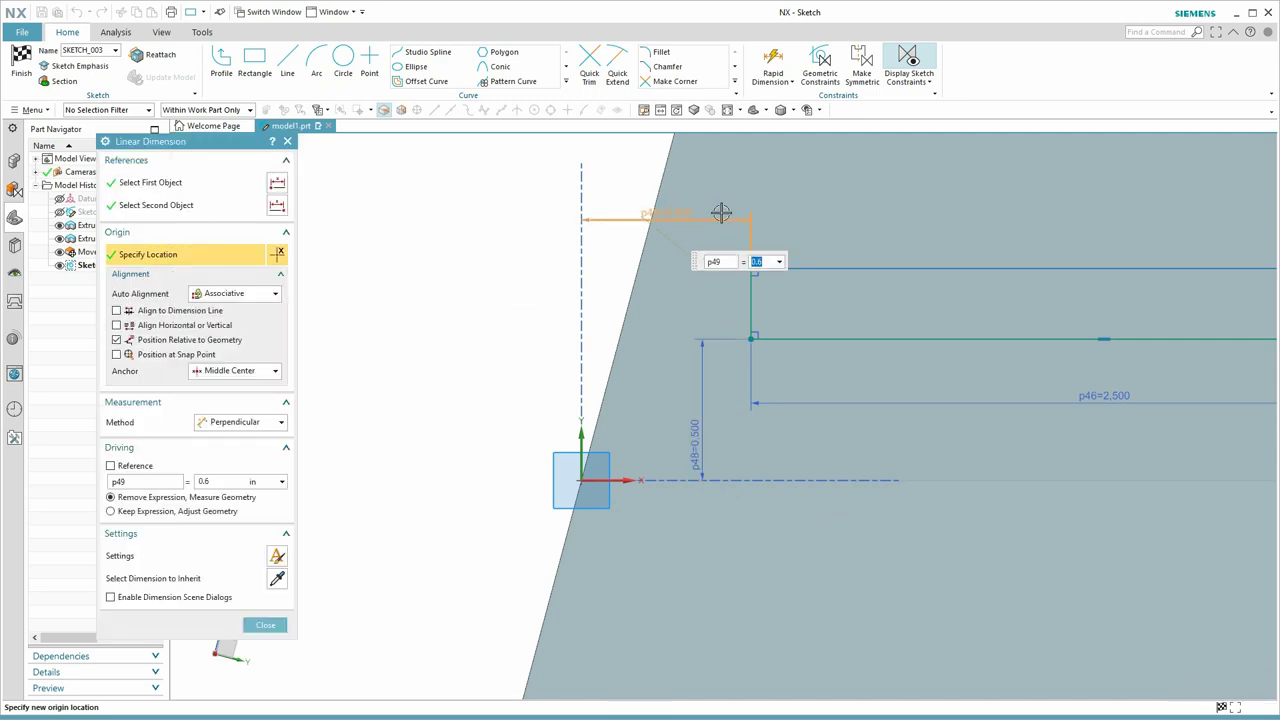
type(".5")
key("Return")
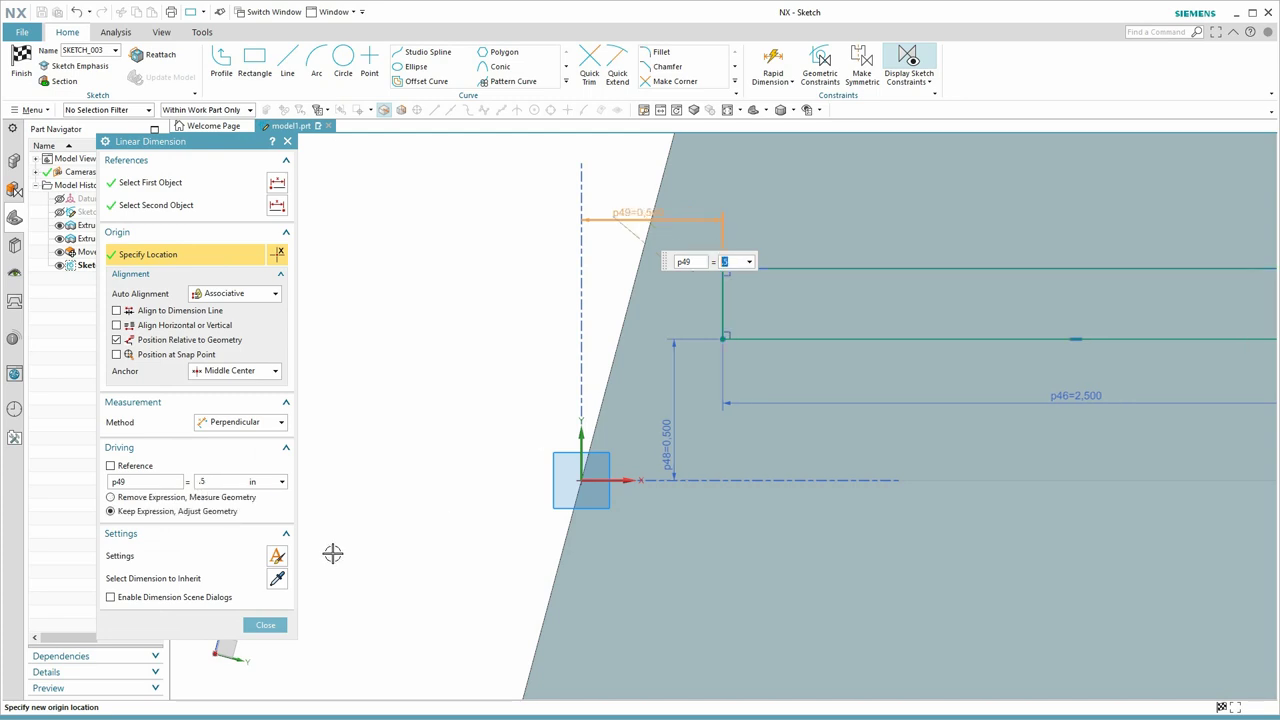
left_click(265, 626)
Finish the section sketch and extrude the rectangle 0.9 in, united with the block.
left_click(21, 60)
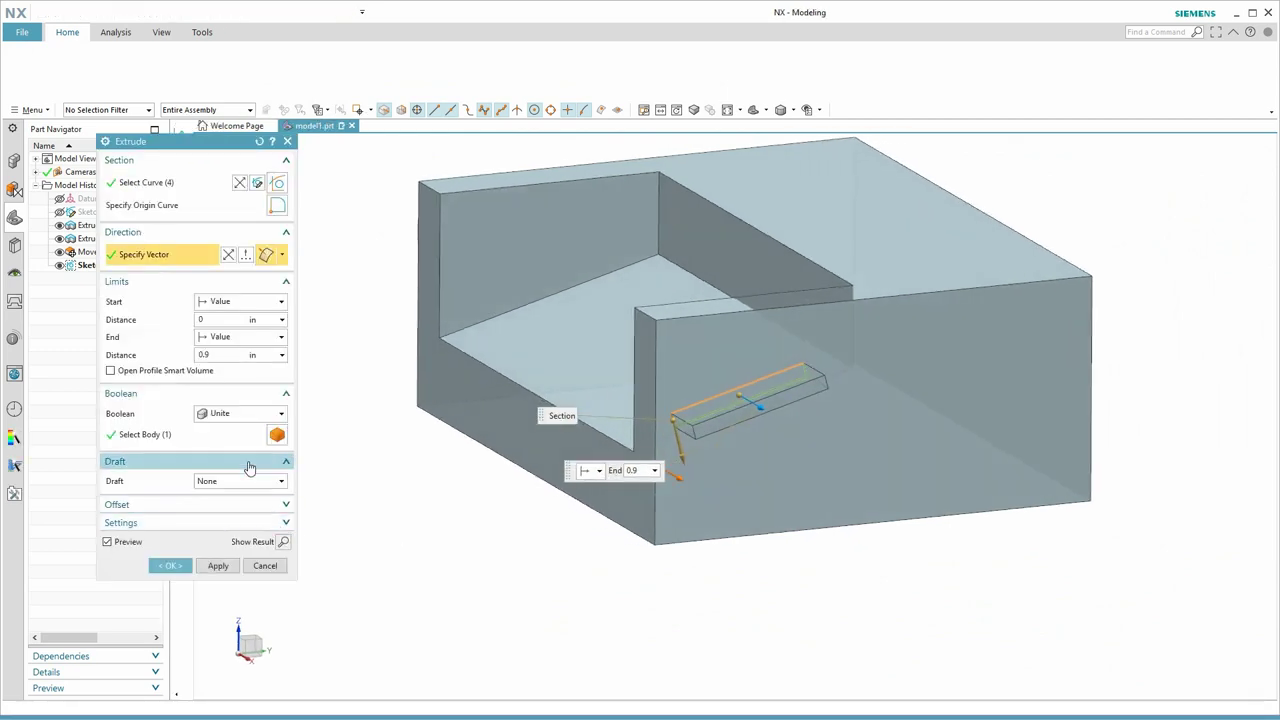
left_click(168, 565)
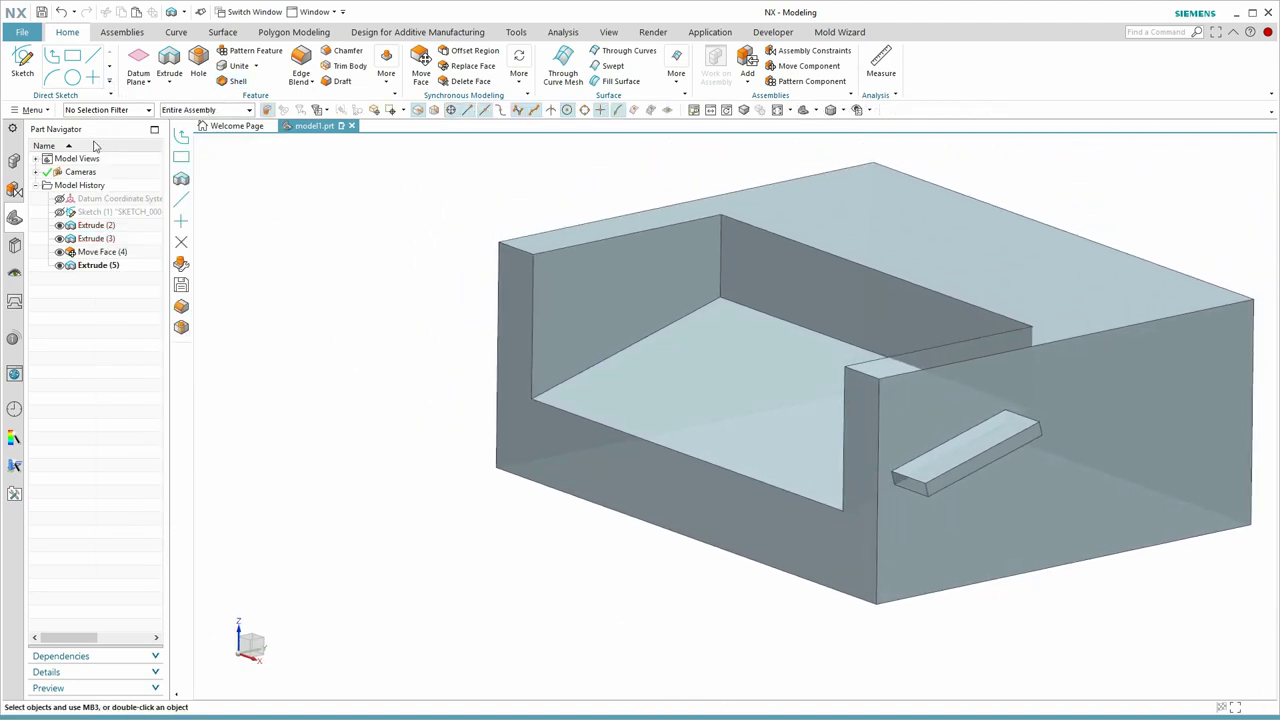
Edit the Move Face (4) feature and set the notch floor's rotation angle to -10 degrees.
left_click(97, 253)
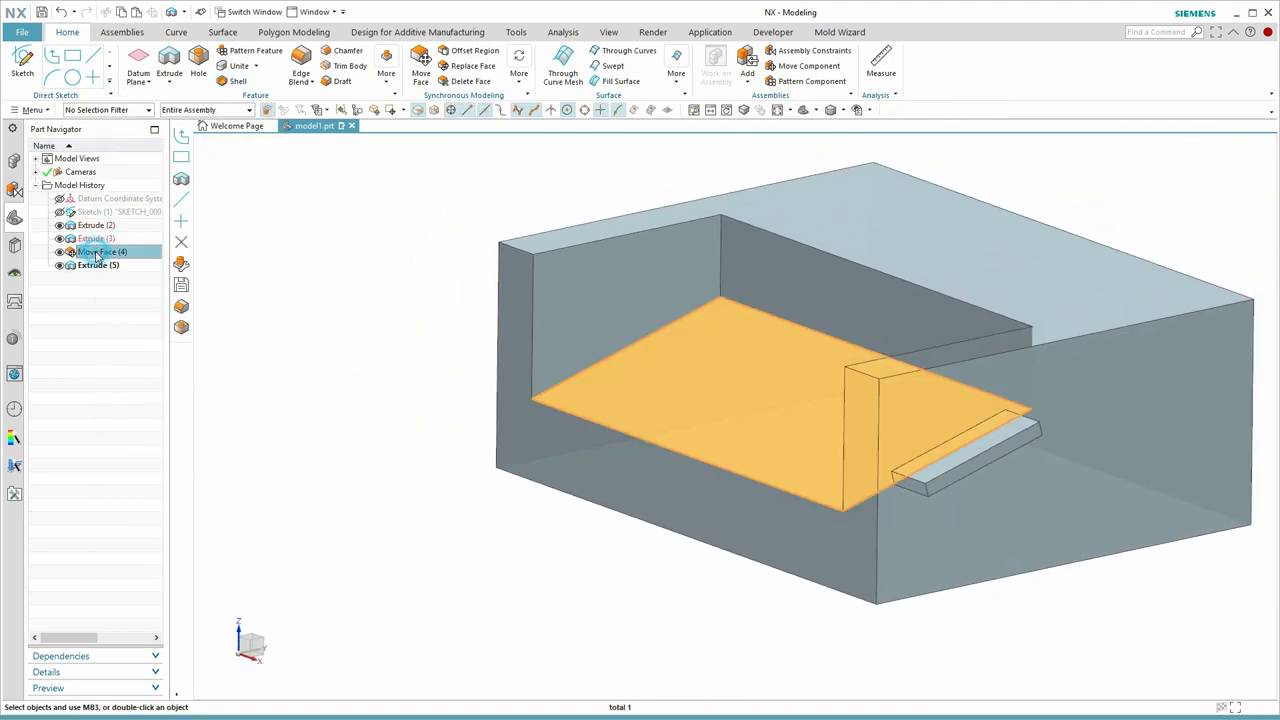
double_click(96, 254)
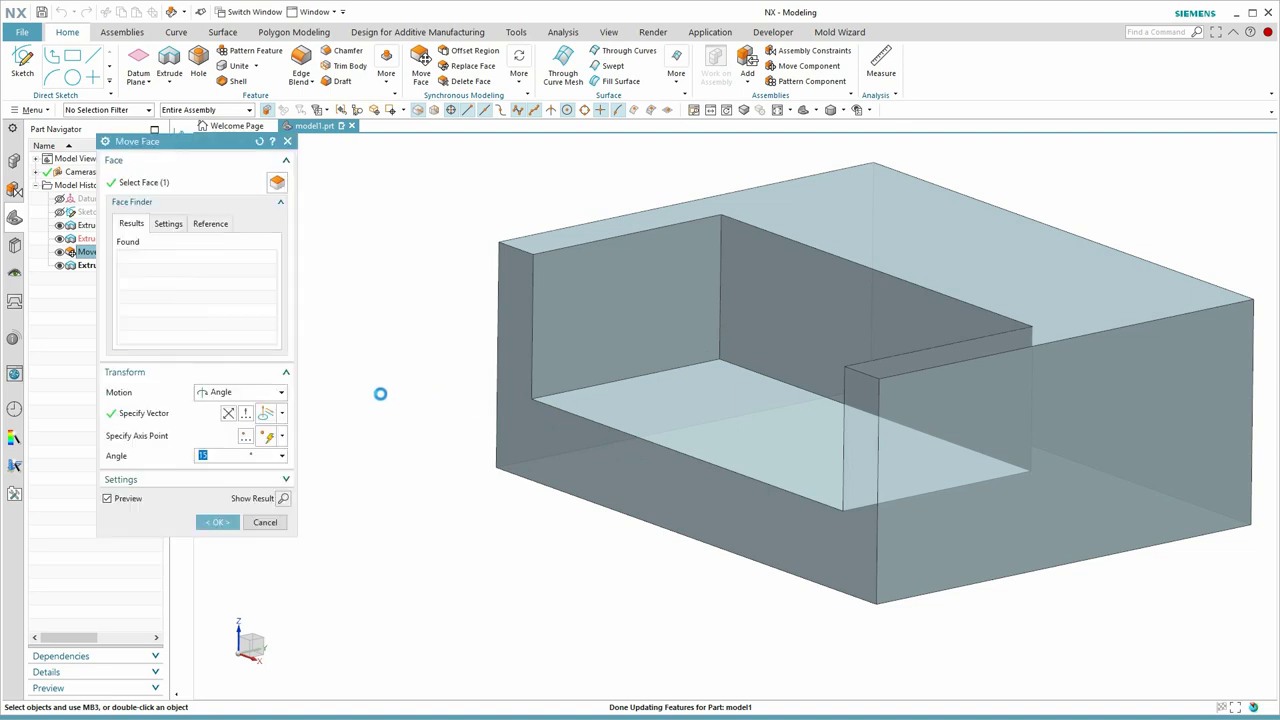
middle_click_drag(482, 388, 510, 395)
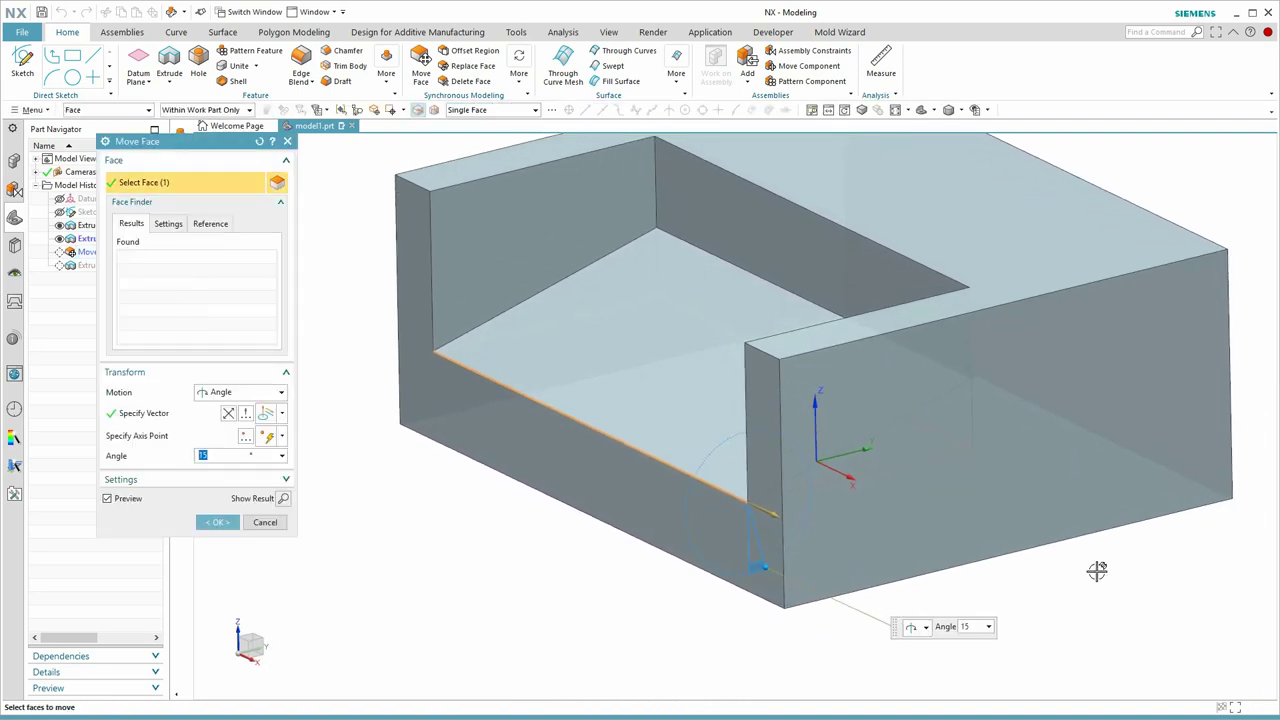
double_click(875, 624)
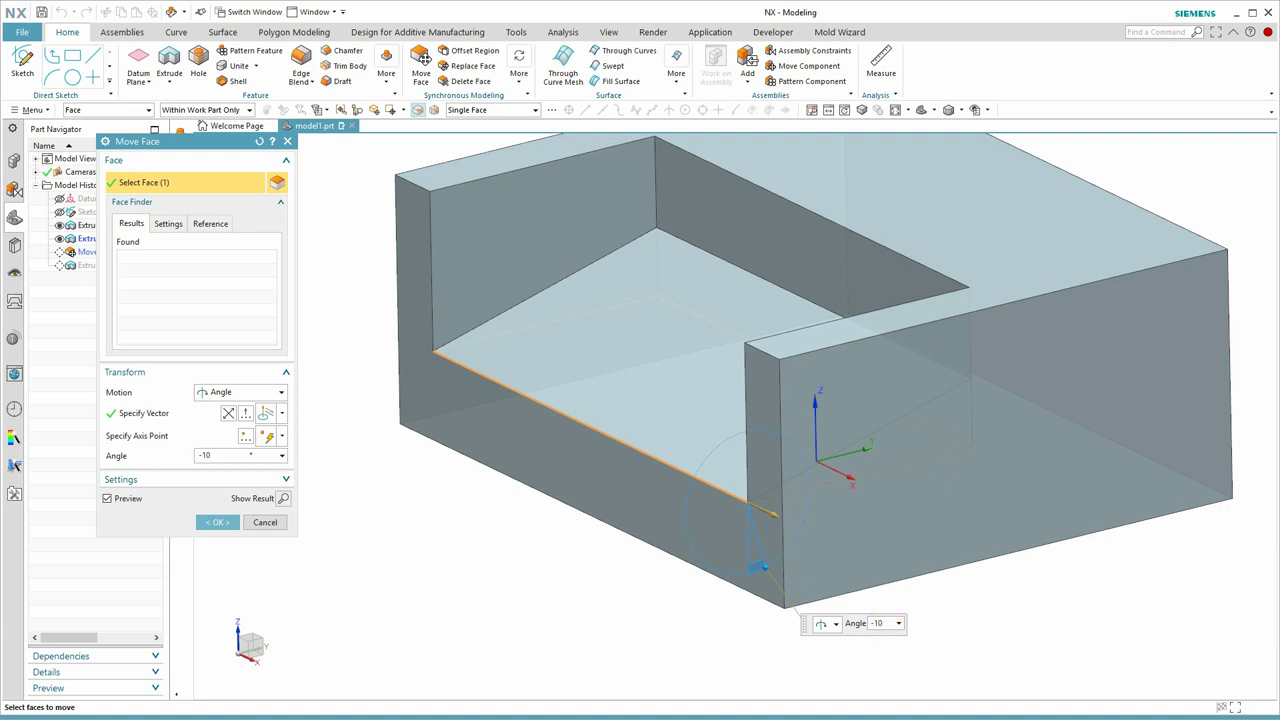
key("Return")
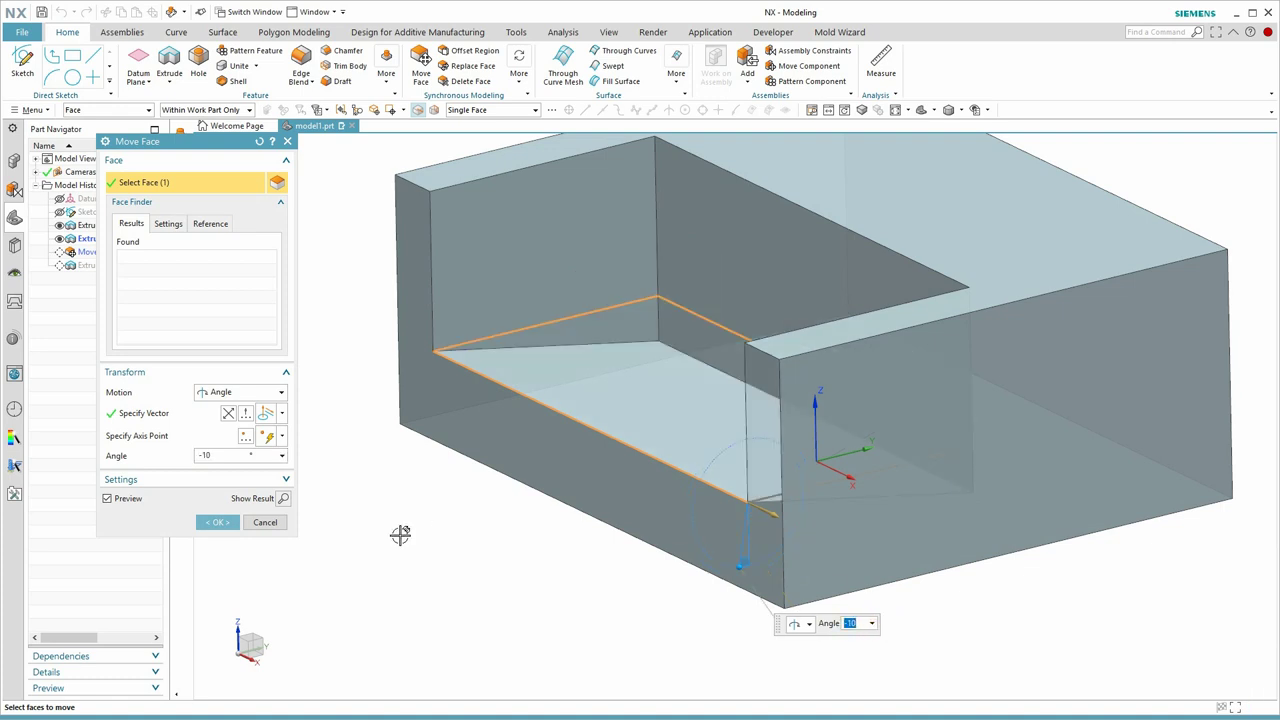
left_click(216, 522)
middle_click_drag(521, 569, 290, 330)
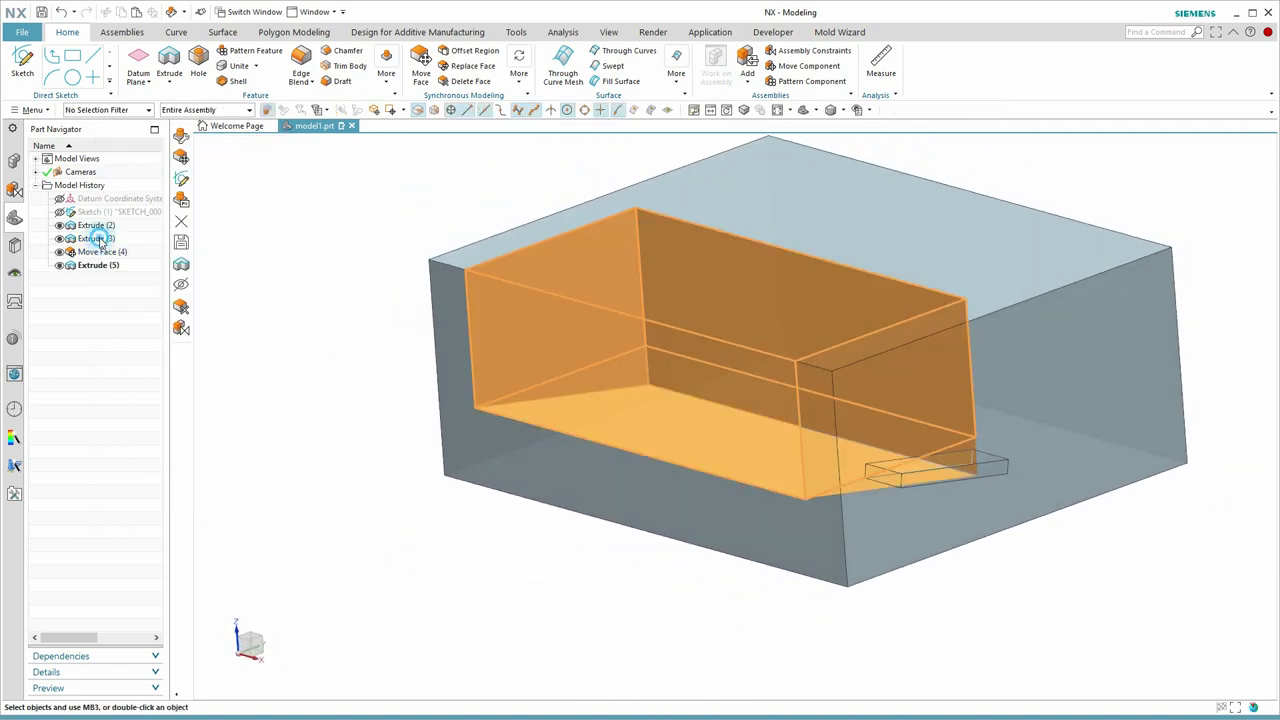
Edit the section sketch of Extrude (3) and set the notch rectangle's height to 1.5 in.
left_click(97, 239)
double_click(99, 239)
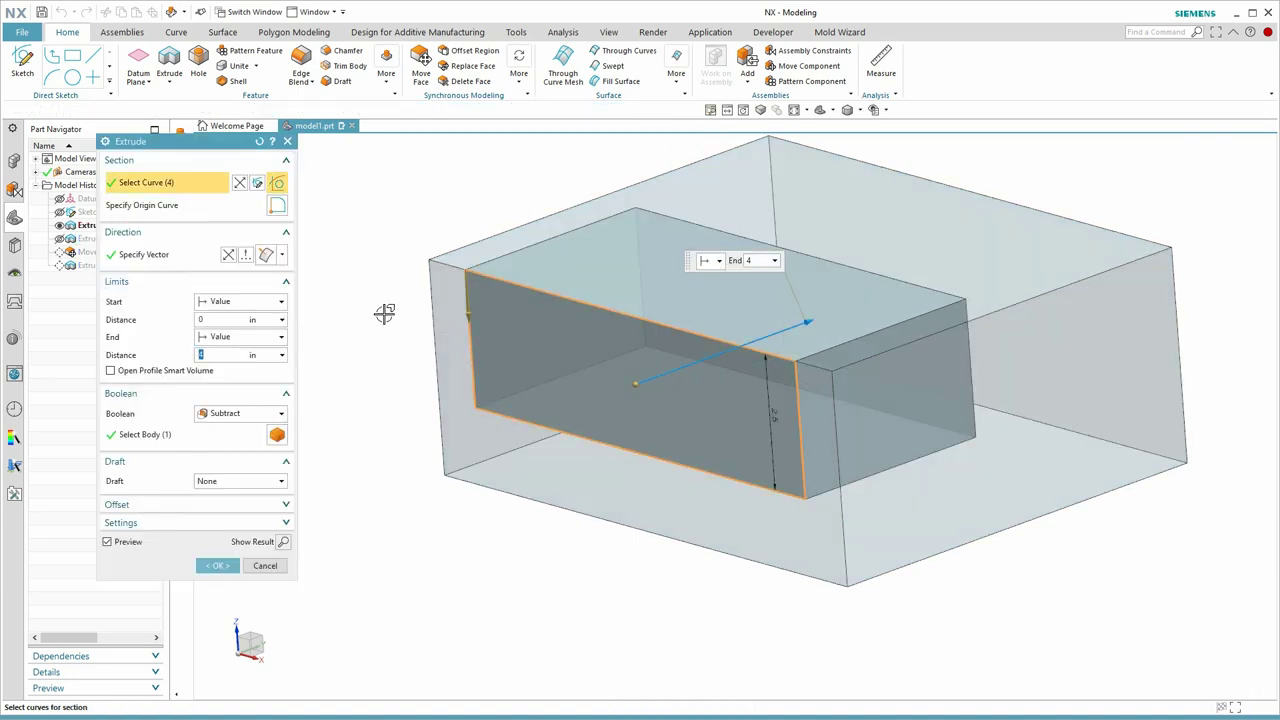
middle_click_drag(607, 343, 342, 357)
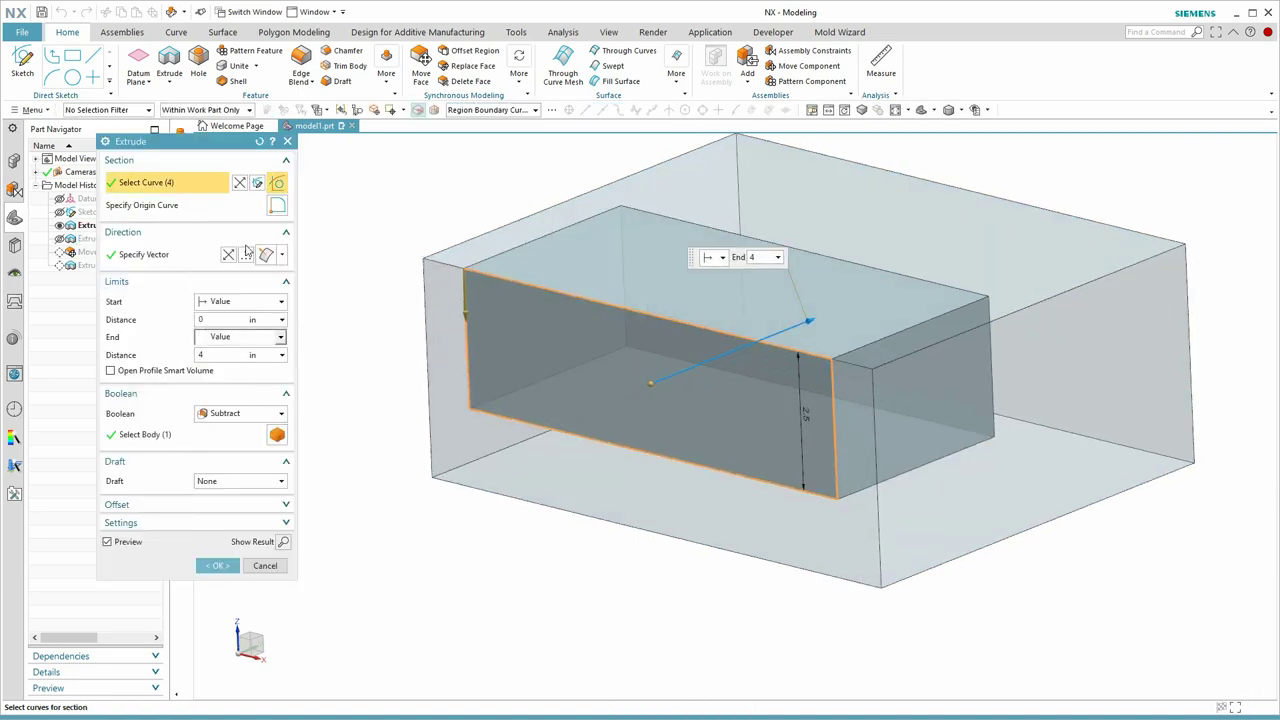
left_click(257, 182)
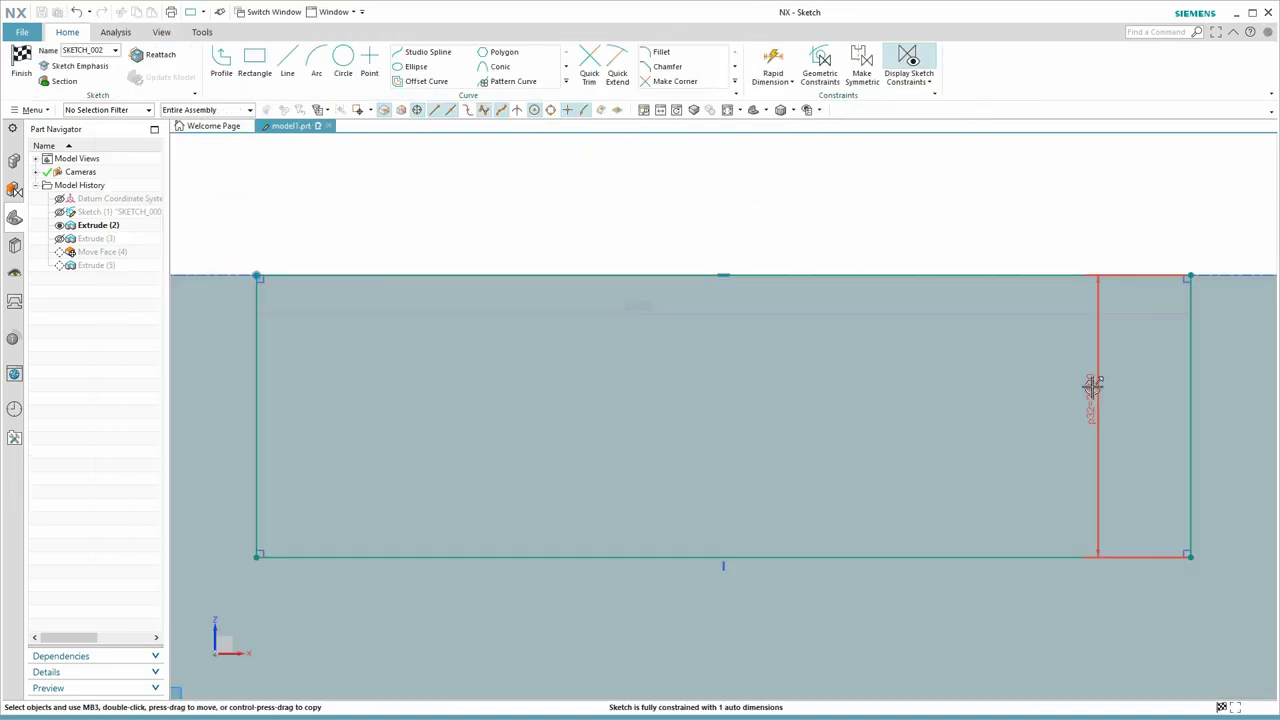
left_click(1092, 387)
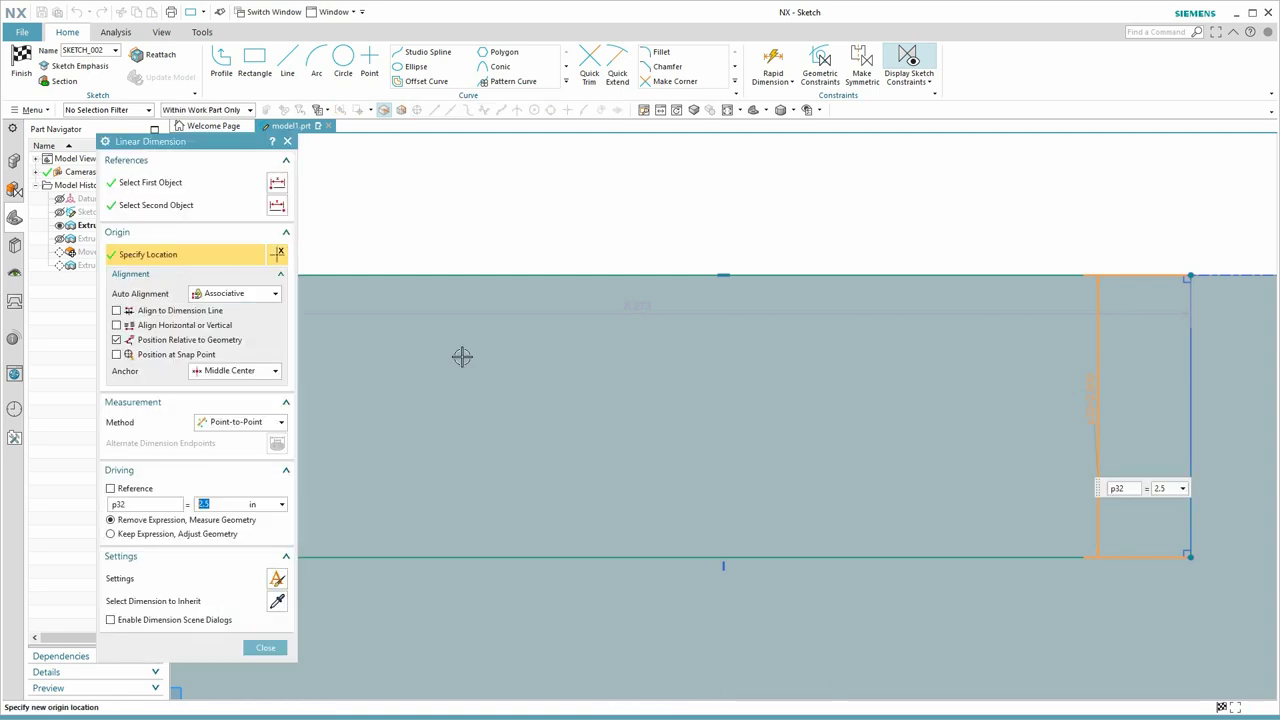
left_click(1167, 488)
key("Return")
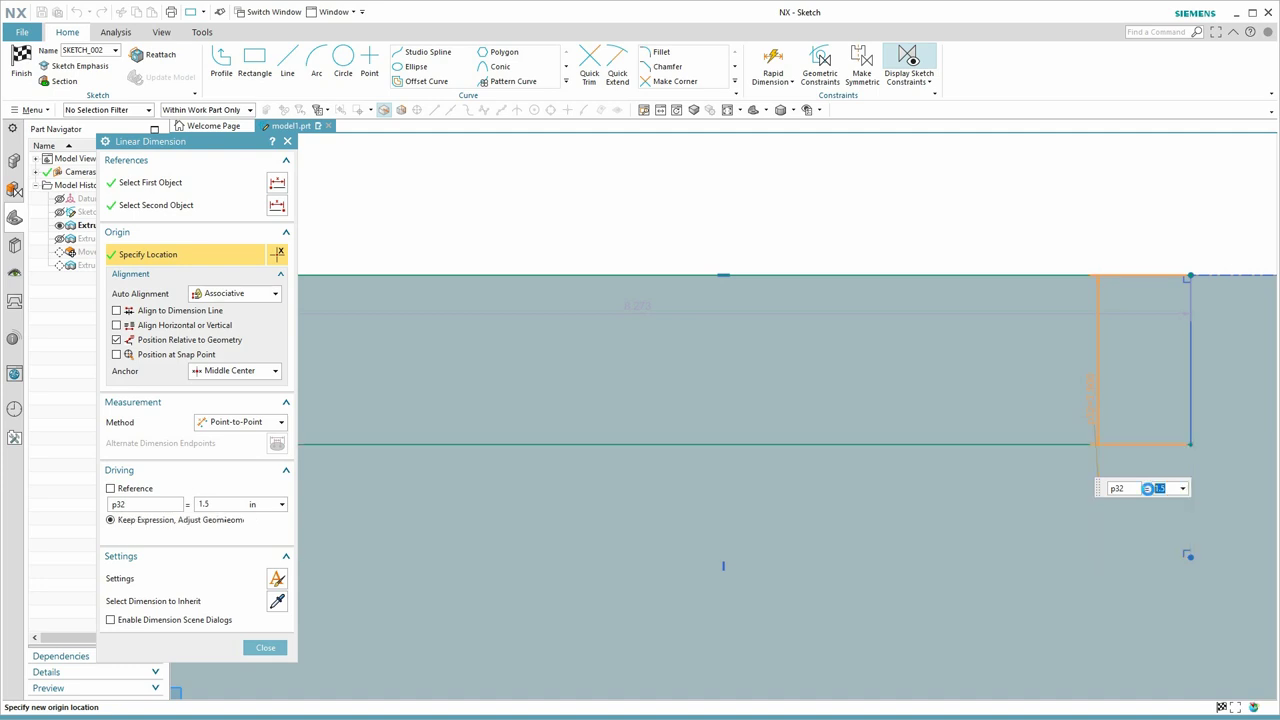
left_click(265, 647)
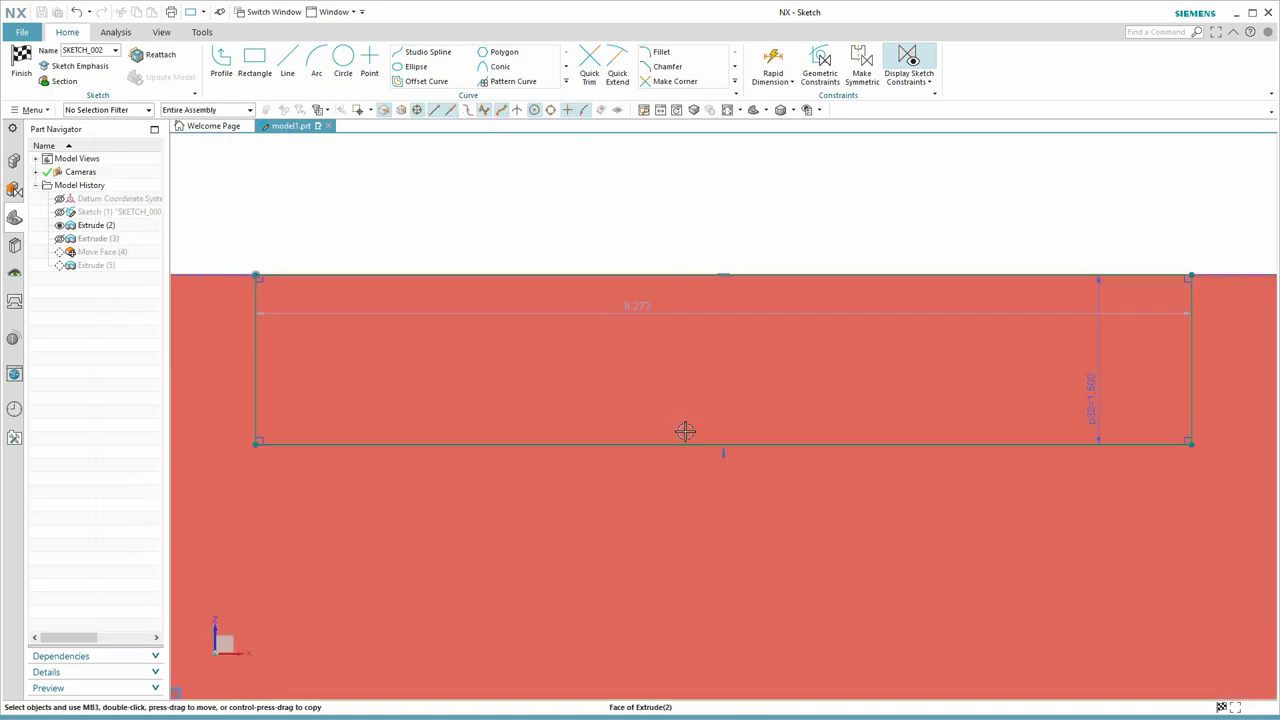
Finish the notch's section sketch, accept the Extrude (3) edit, and inspect the updated part.
key("ctrl+q")
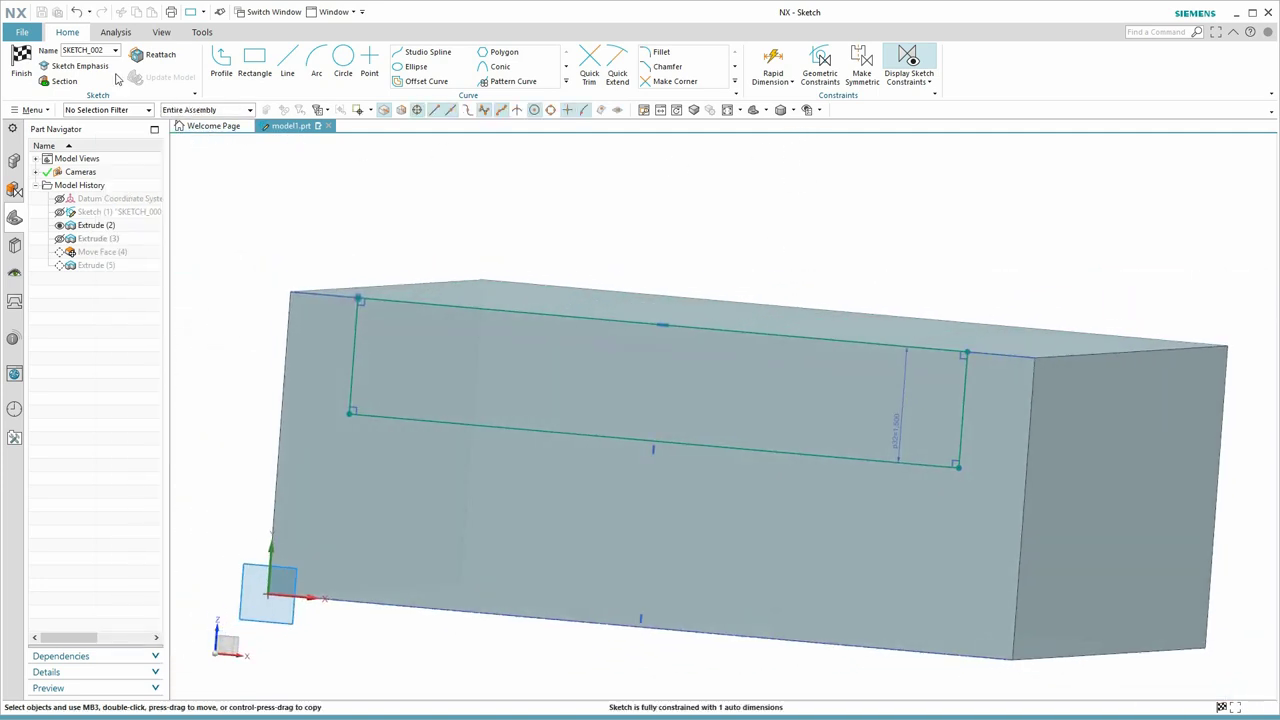
key("ctrl+q")
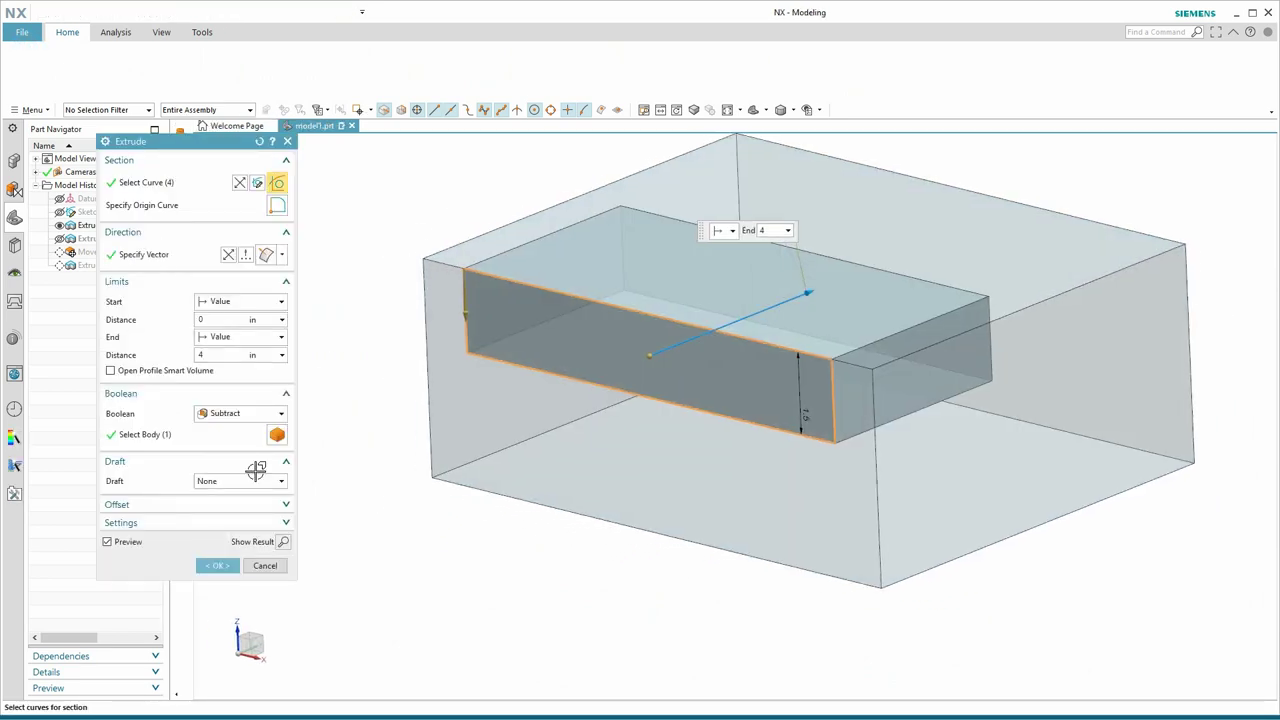
left_click(216, 566)
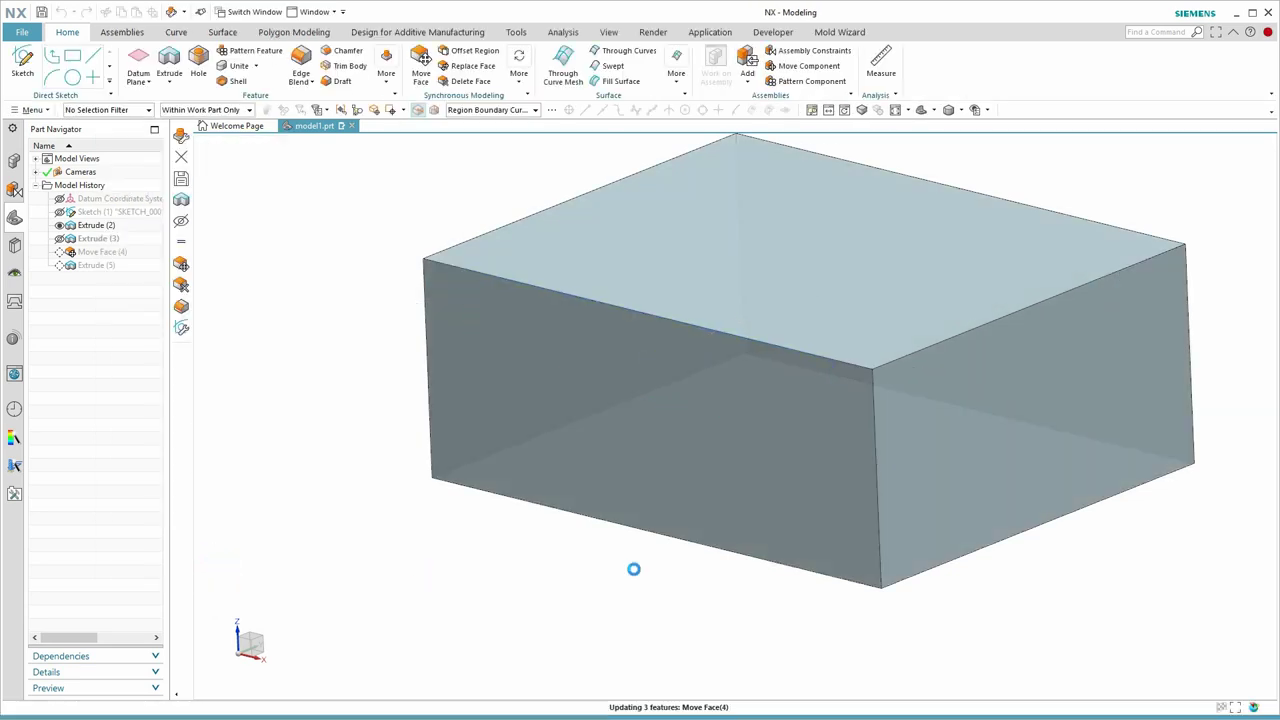
key("ctrl+alt+r")
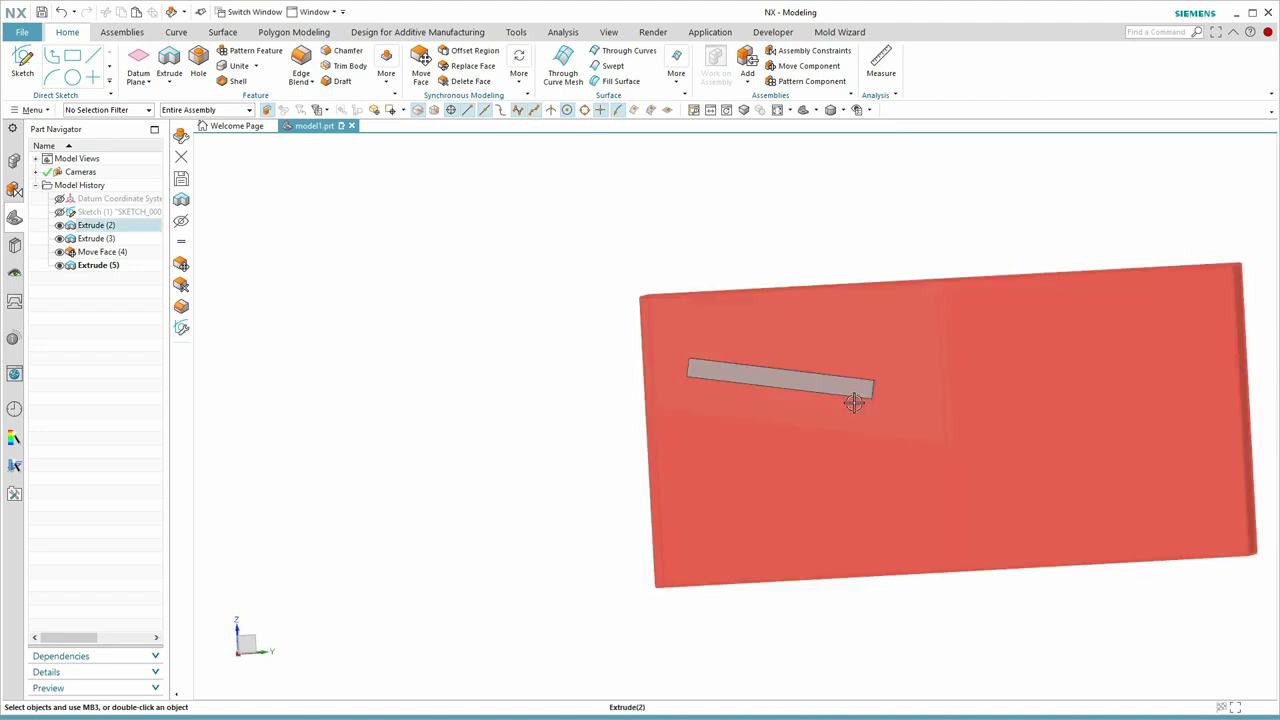
middle_click_drag(851, 394, 711, 391)
middle_click_drag(894, 423, 820, 358)
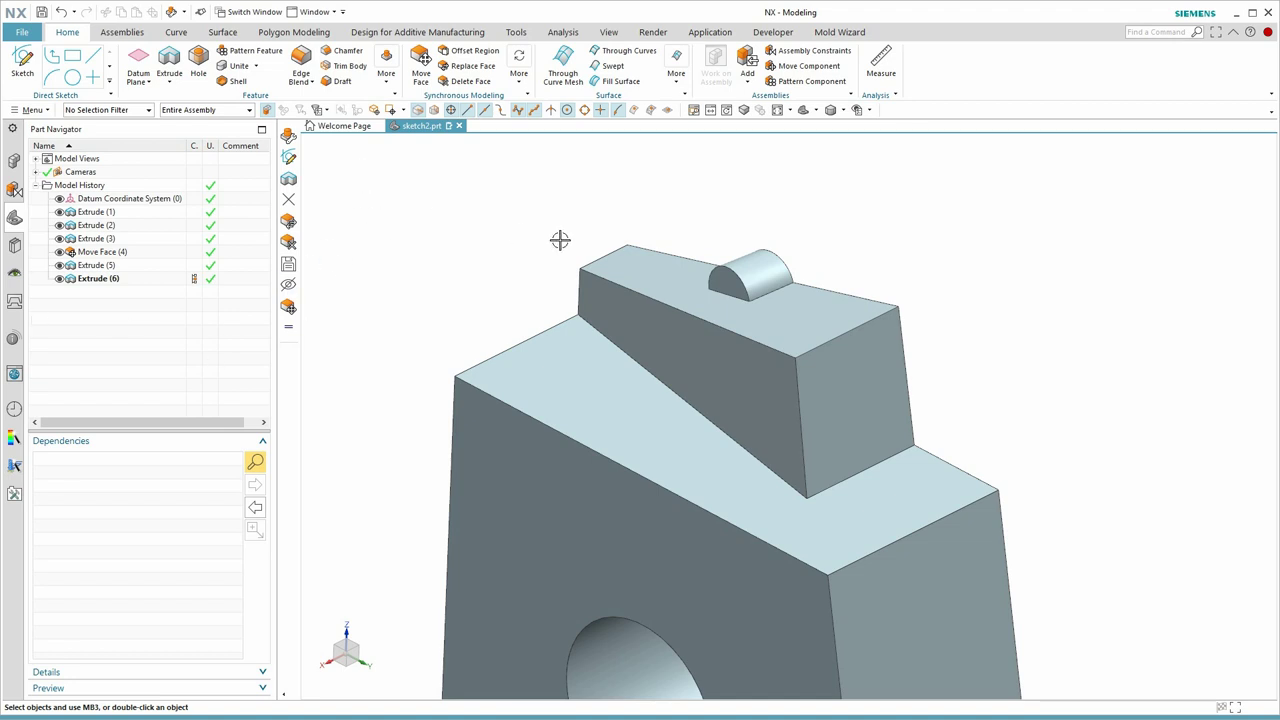
In sketch2.prt, open the circular section sketch of Extrude (6) and examine its plane and origin.
middle_click_drag(362, 247, 362, 247)
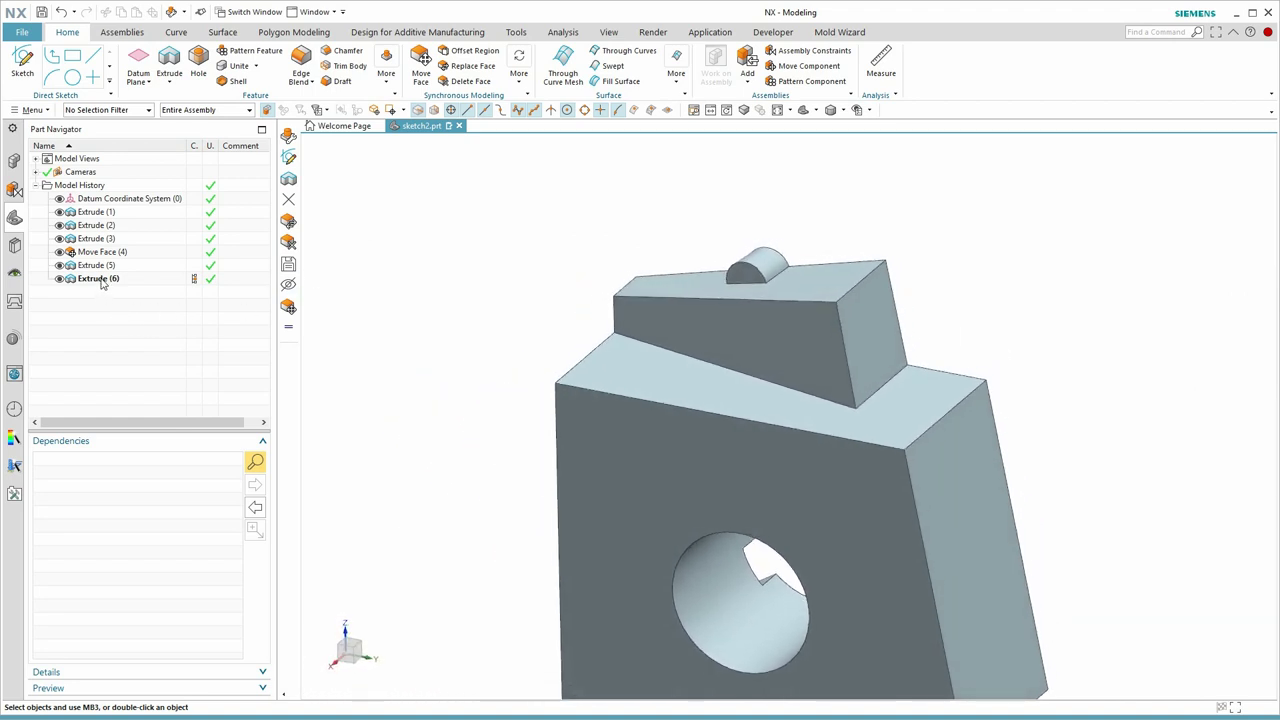
double_click(100, 280)
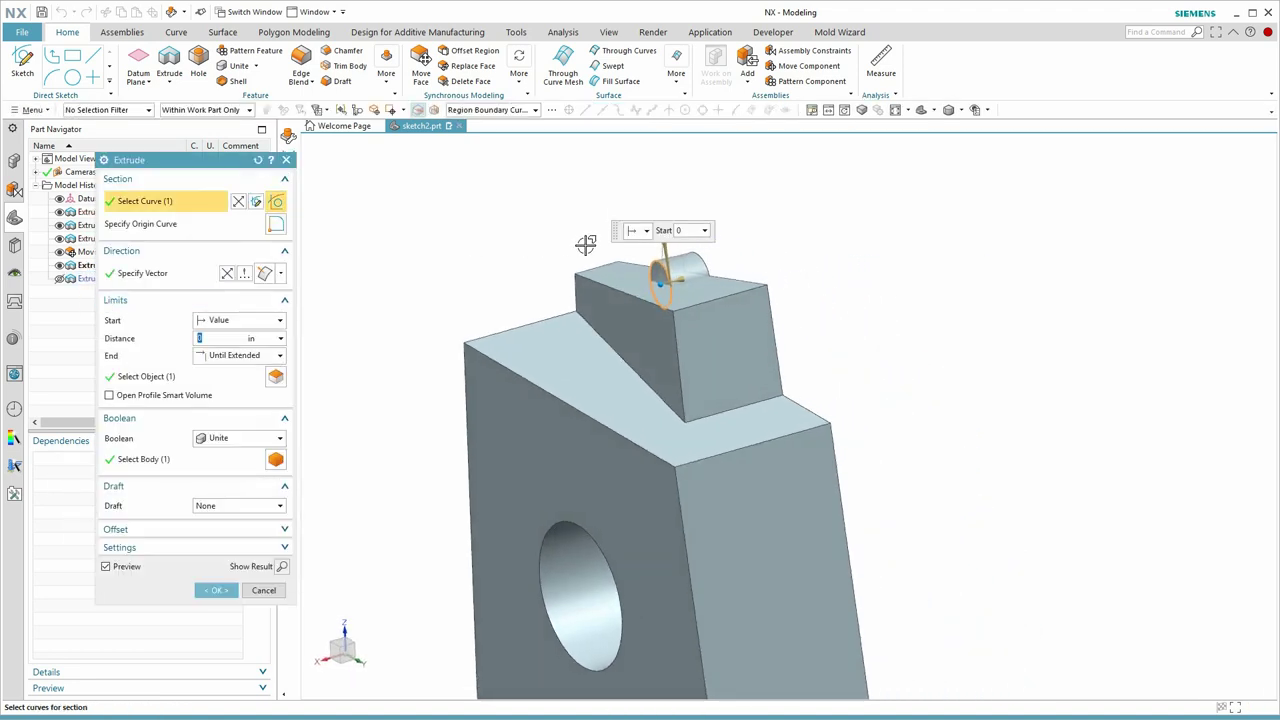
left_click(256, 202)
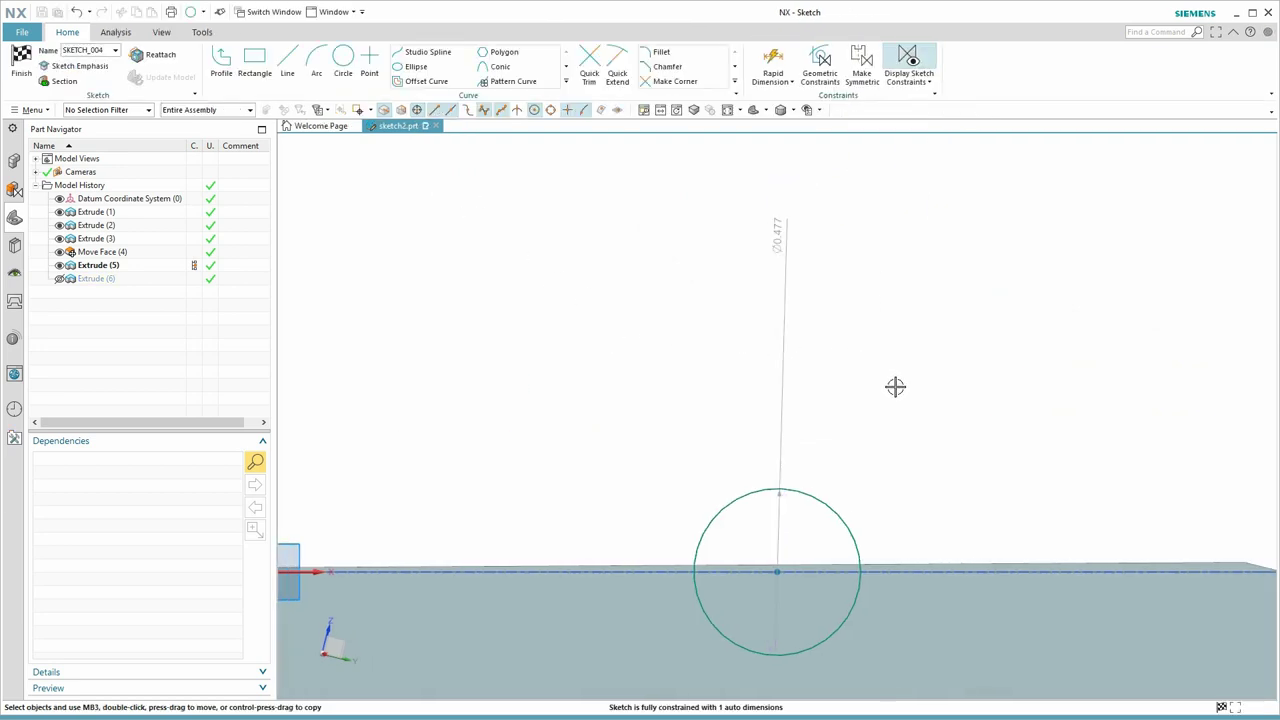
key("Home")
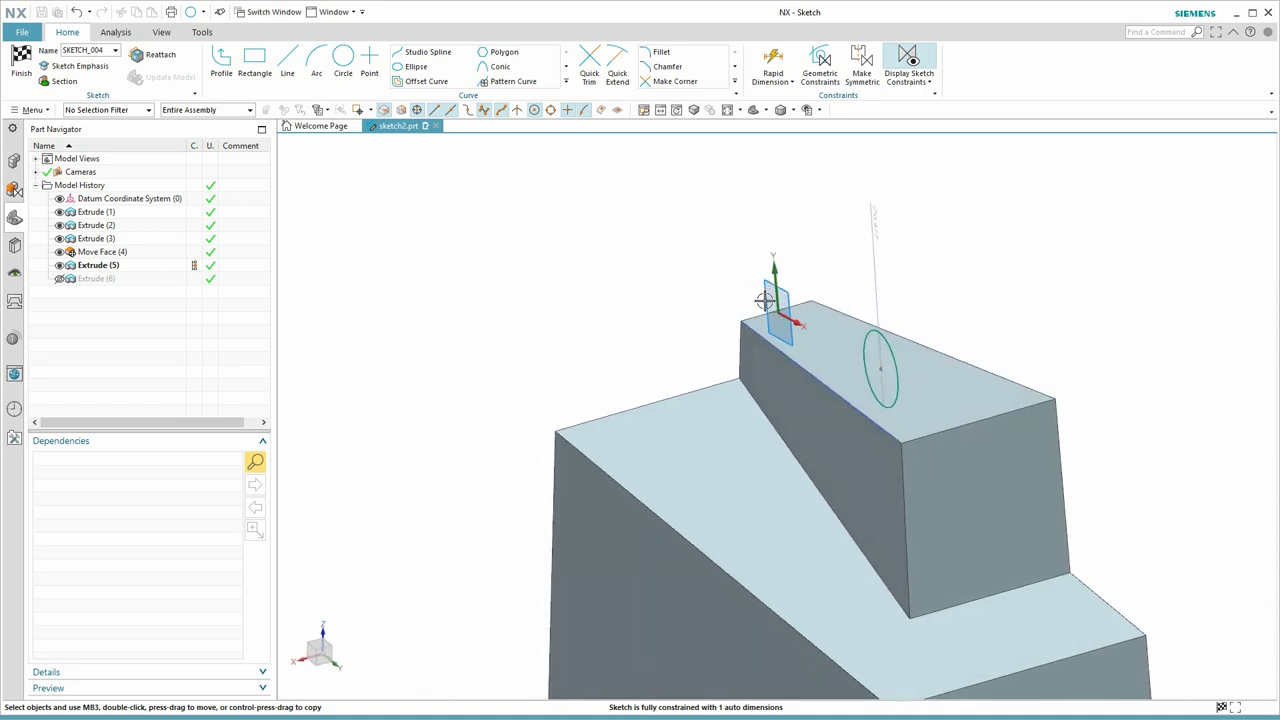
middle_click_drag(768, 288, 857, 220)
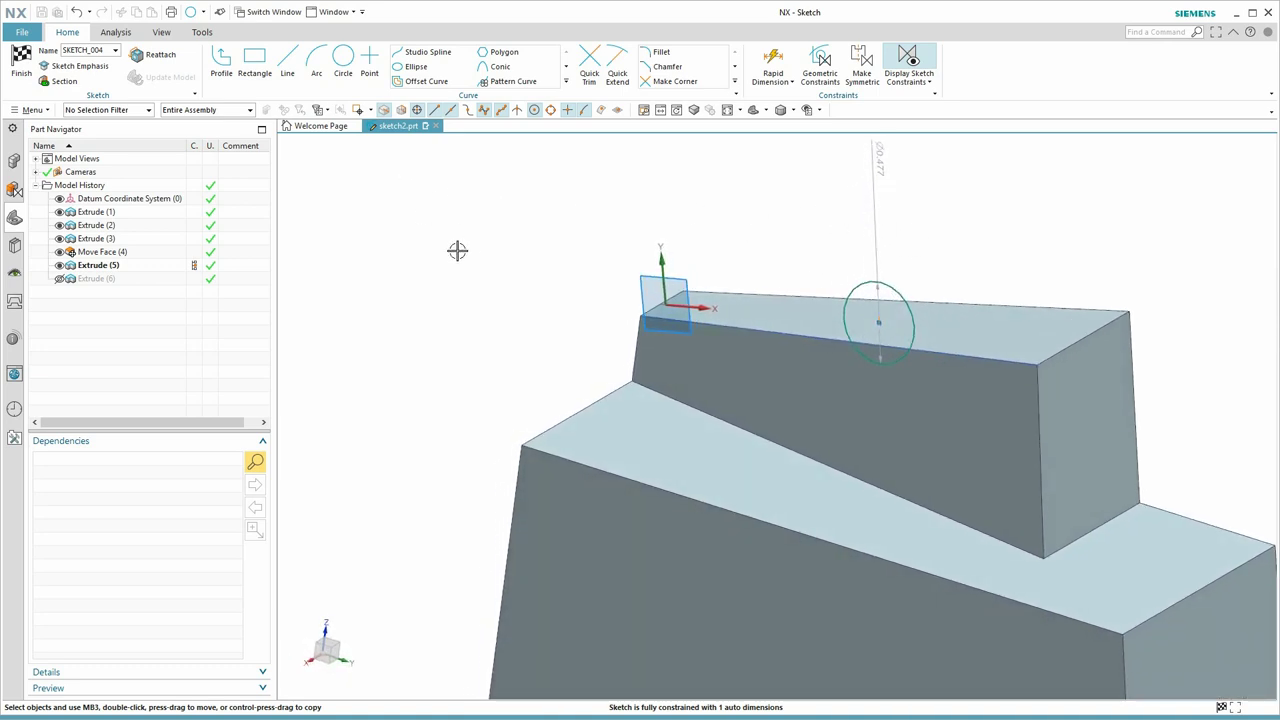
Reattach the circle sketch to the front side face of the upper wedge using an Inferred new plane.
left_click(148, 57)
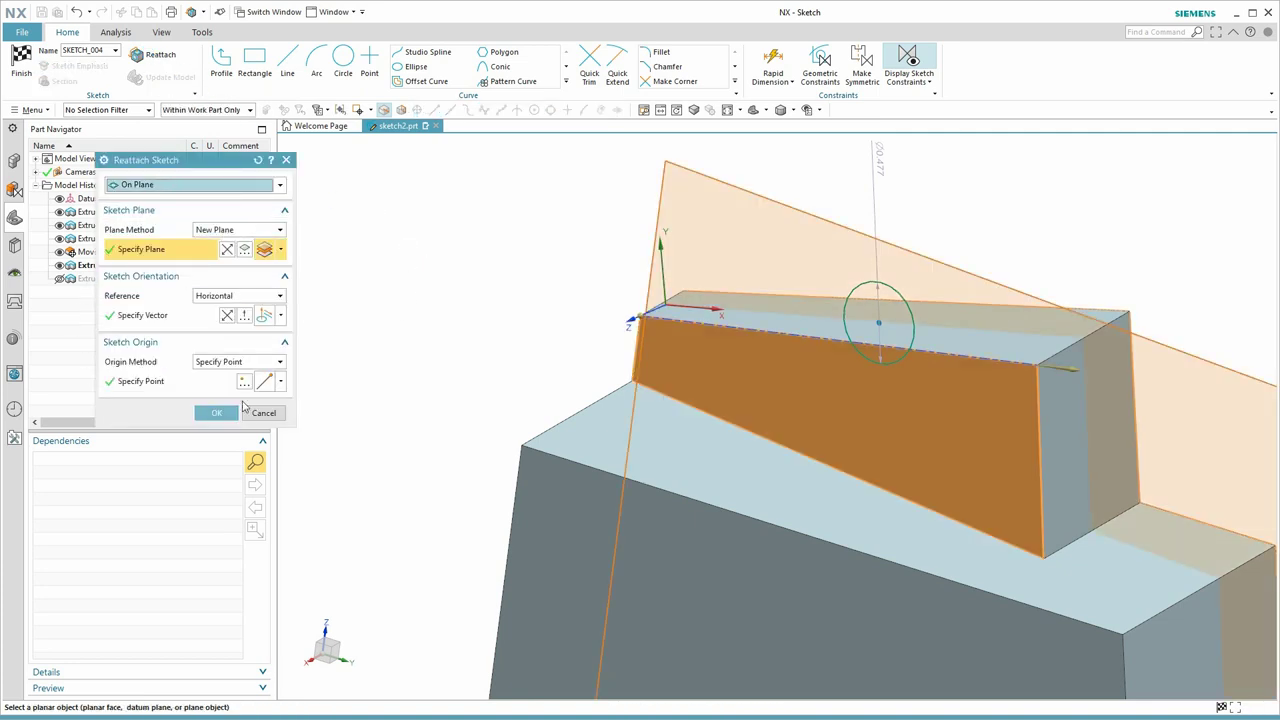
middle_click_drag(446, 323, 446, 323)
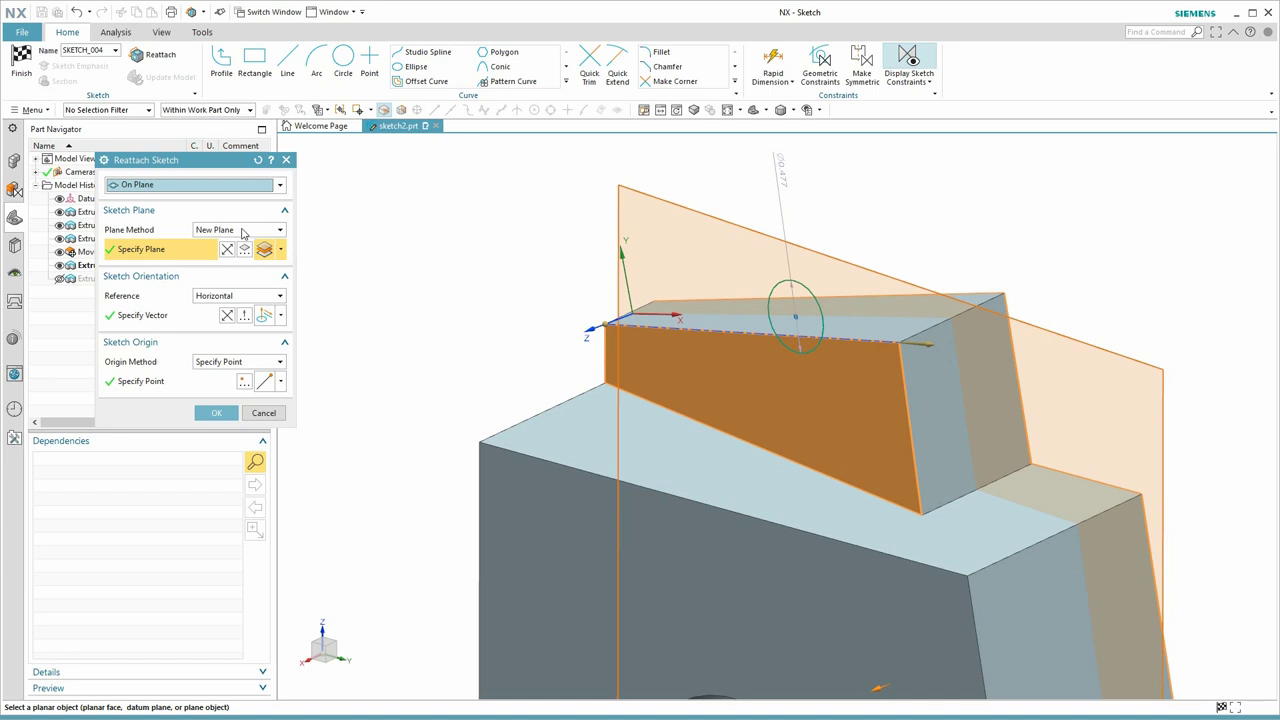
left_click(281, 249)
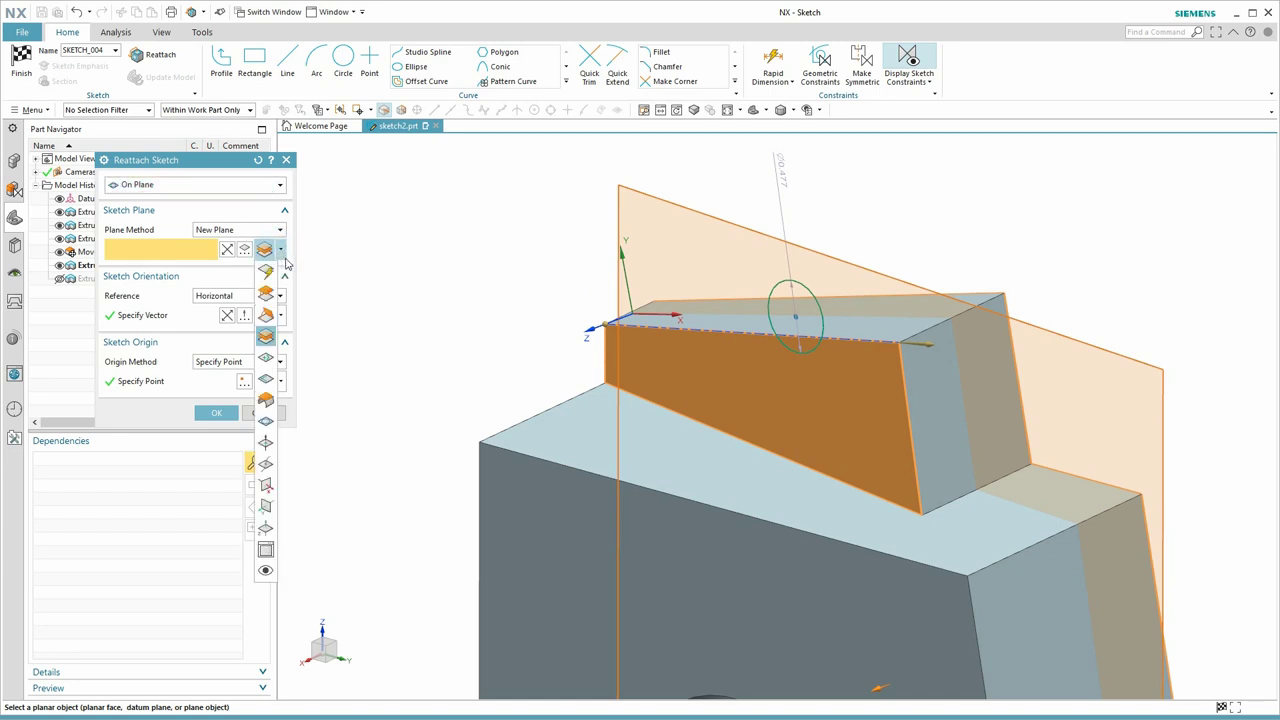
left_click(265, 271)
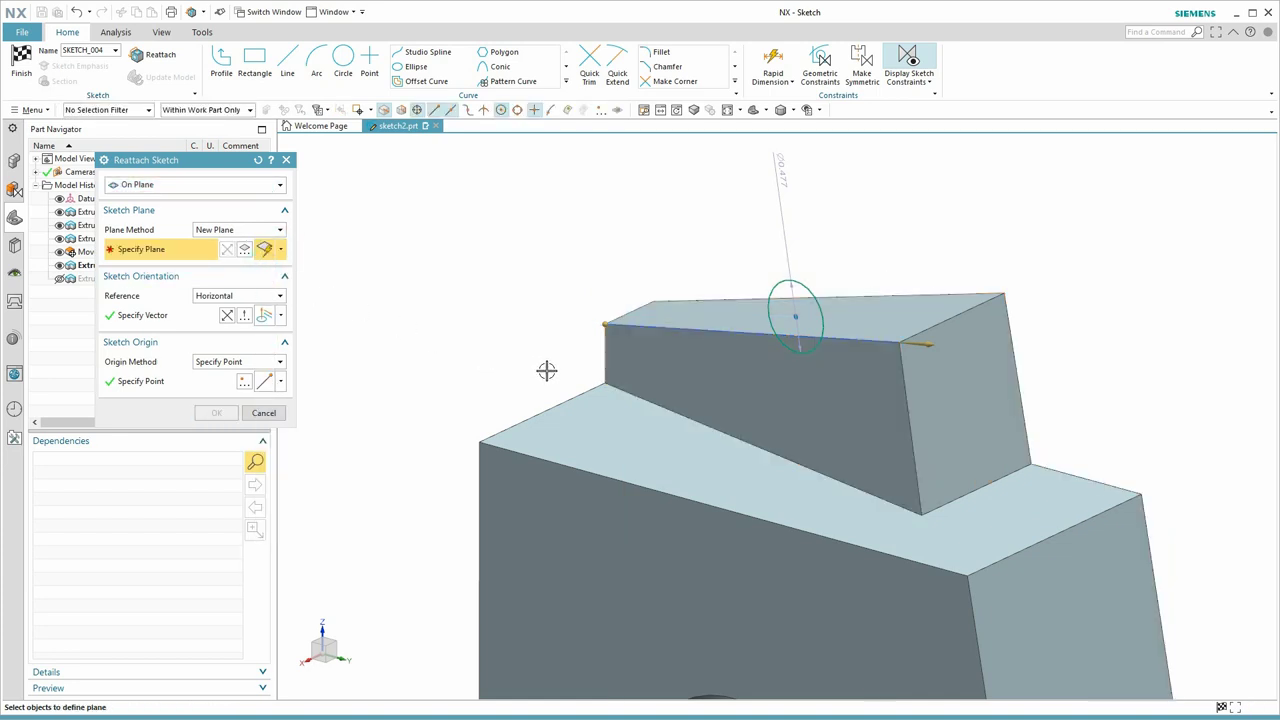
left_click(737, 413)
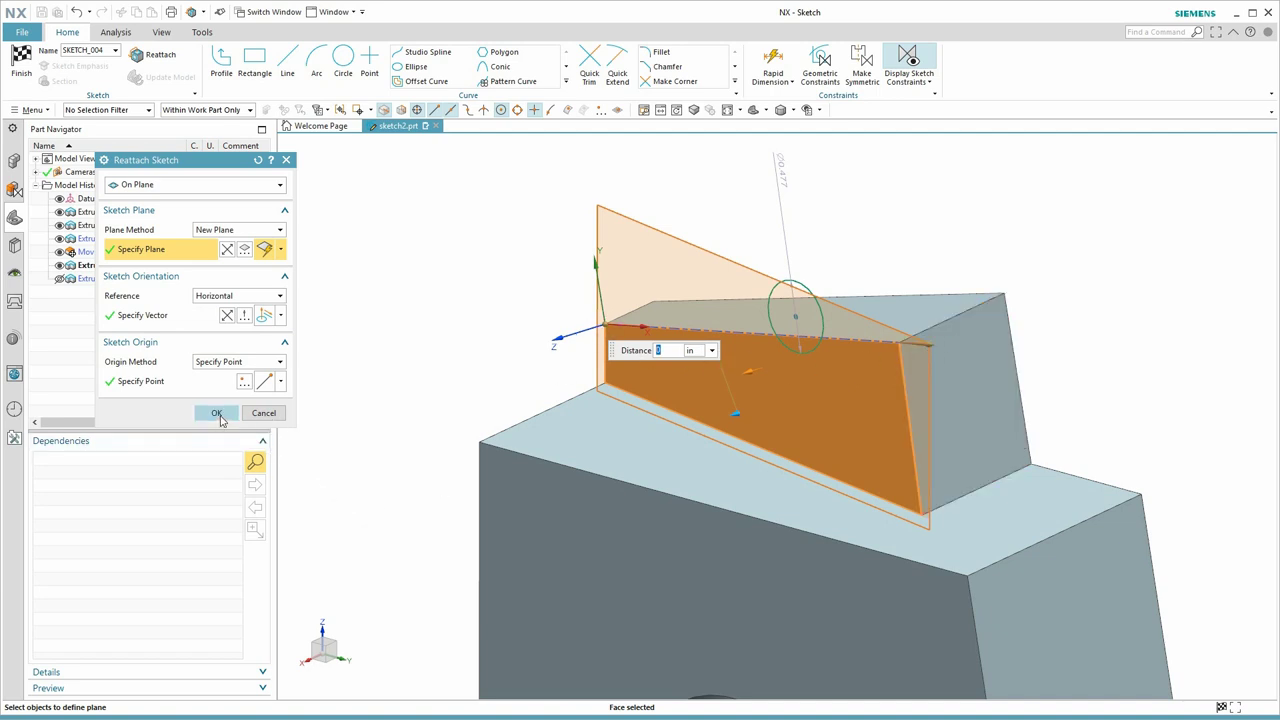
key("End")
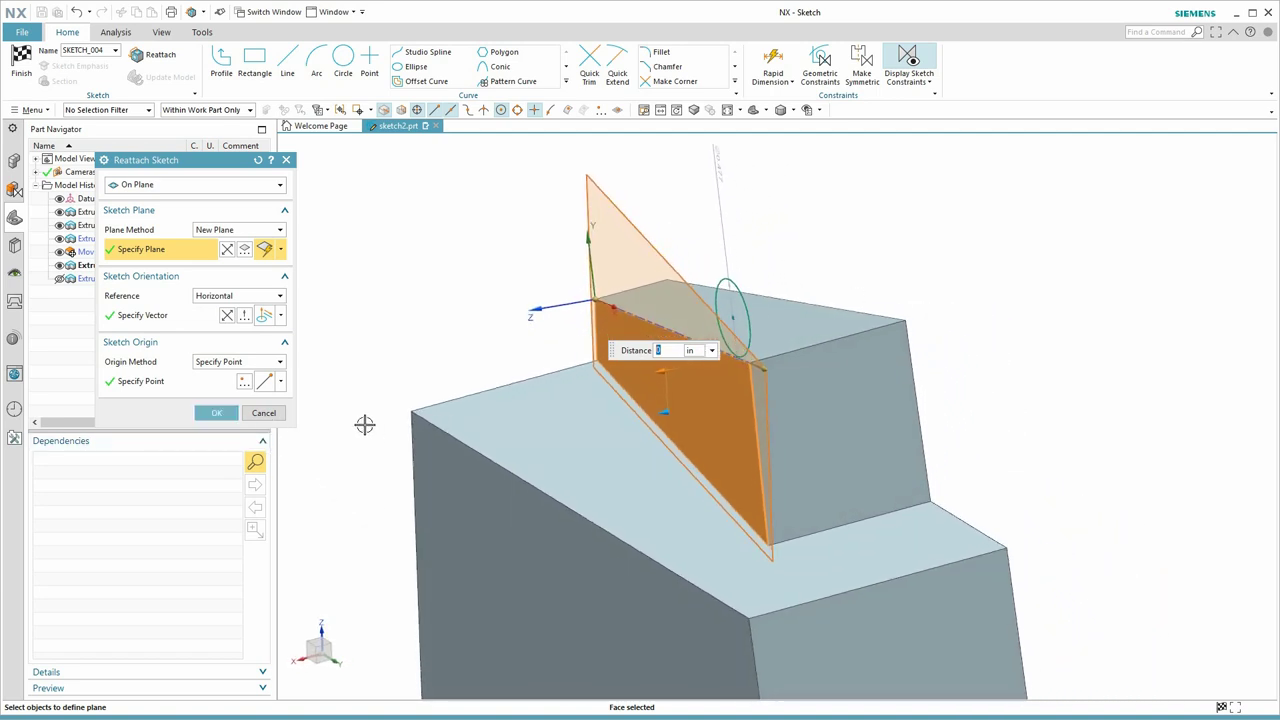
left_click(218, 413)
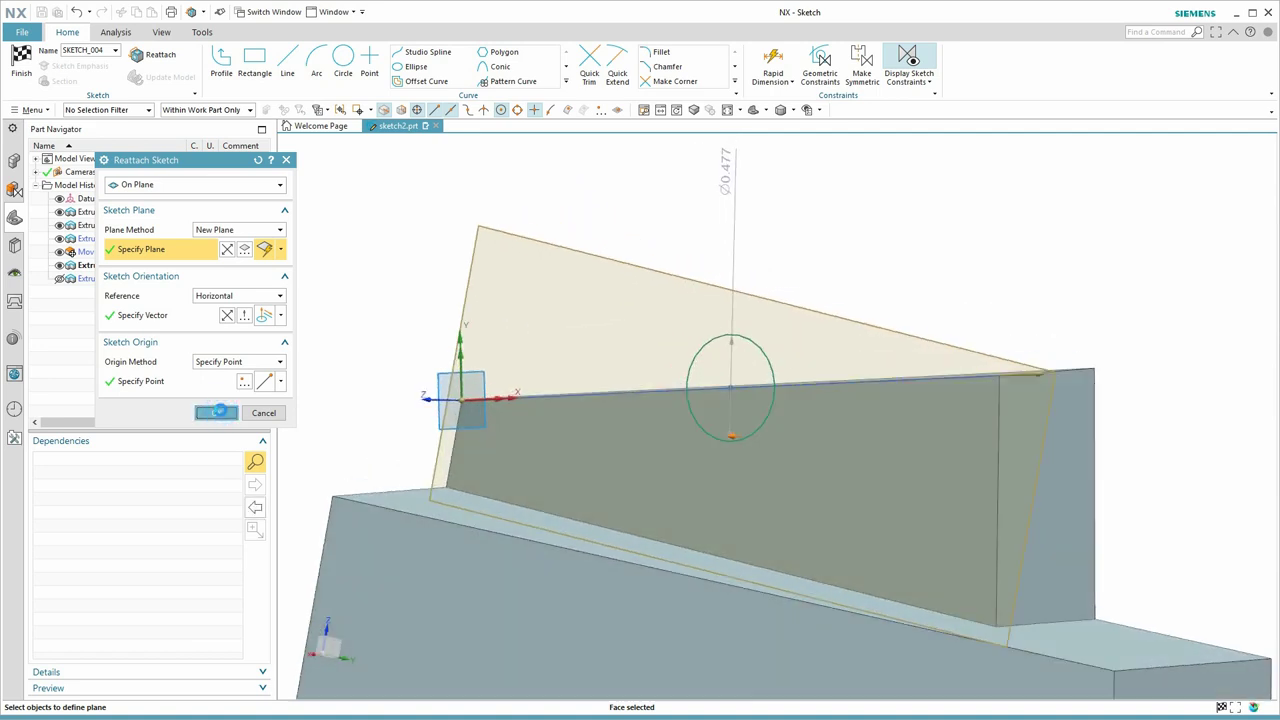
Finish the reattached circle sketch and accept the Extrude (6) edit.
key("Home")
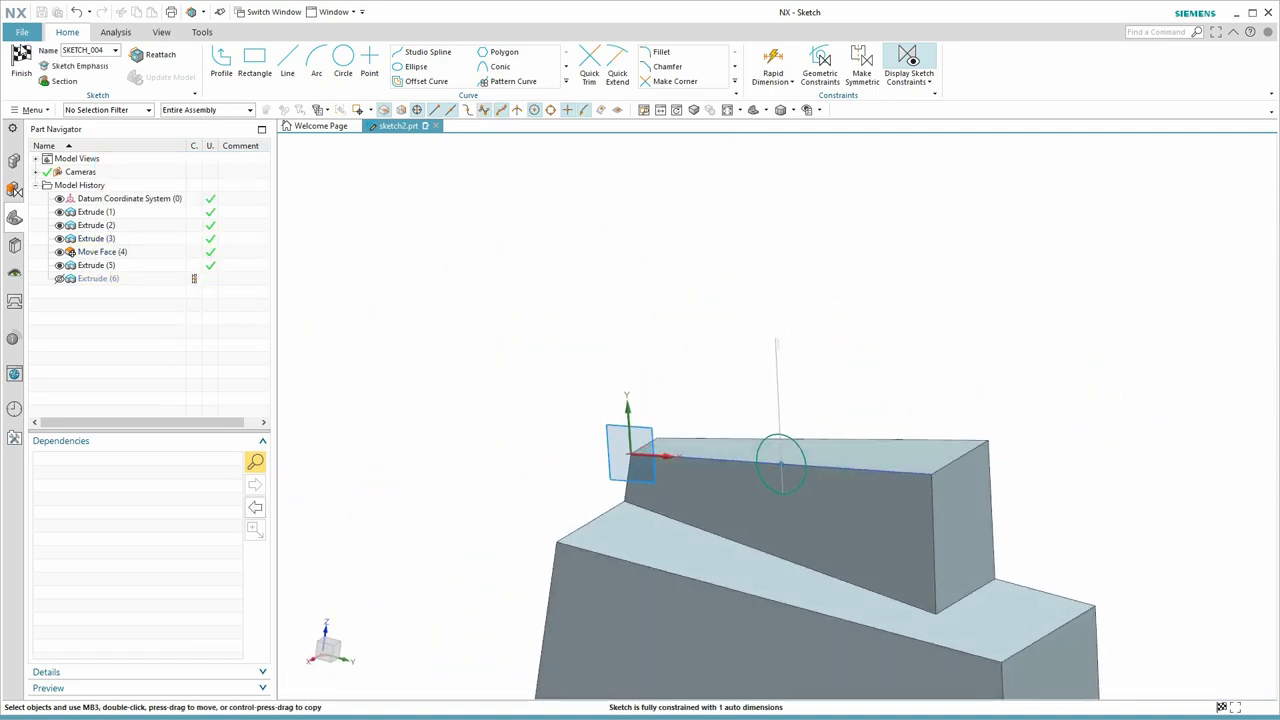
left_click(21, 60)
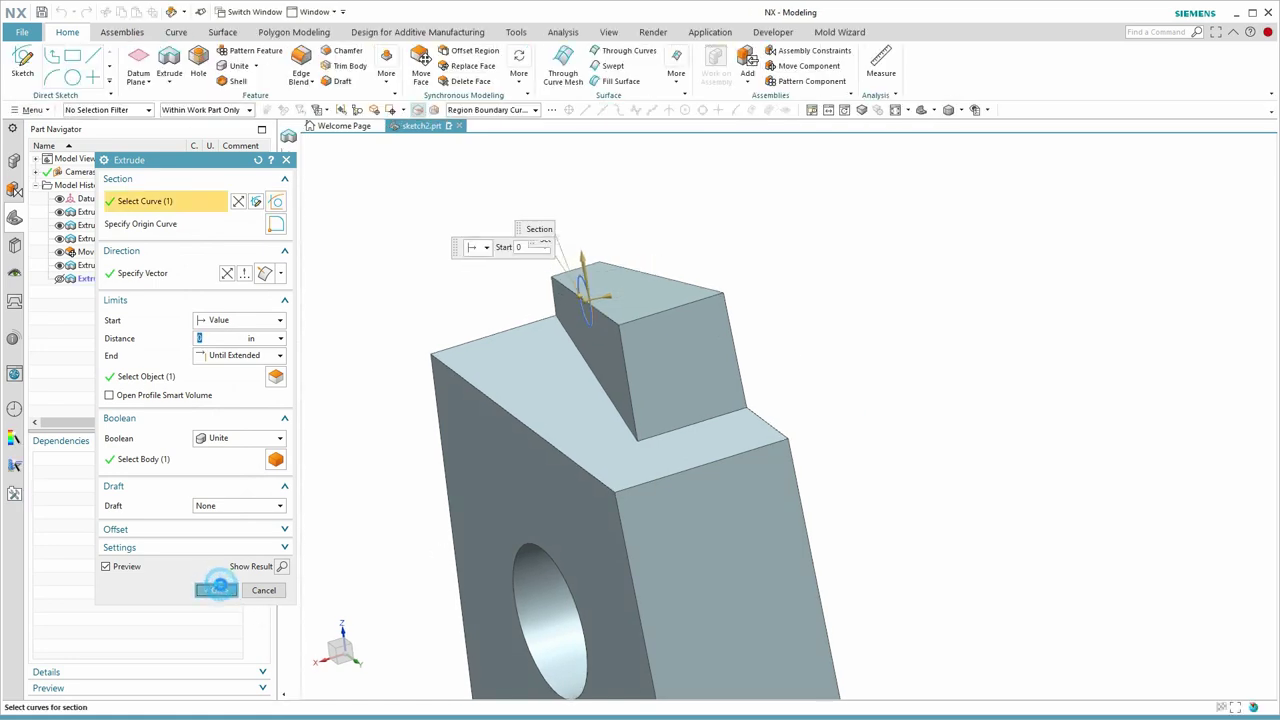
left_click(216, 590)
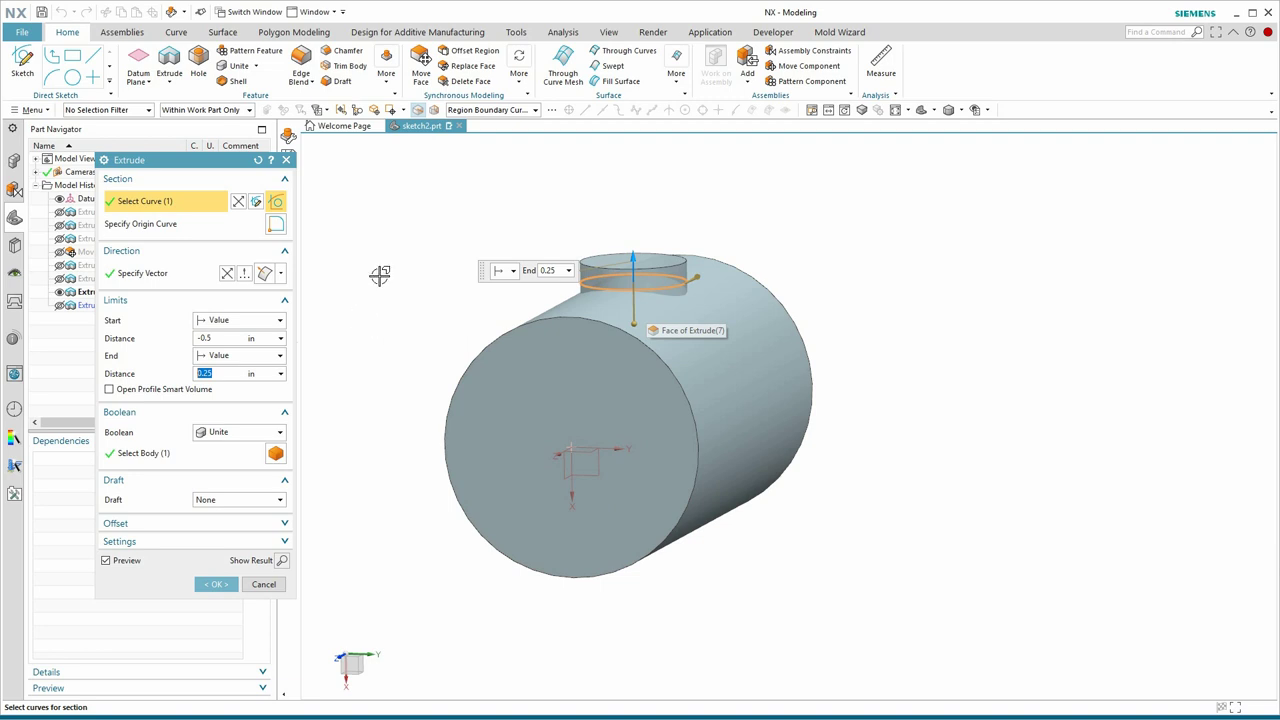
Reattach the cylindrical boss's circle sketch with its tangent plane angle set to 235 degrees, and finish the sketch.
left_click(255, 202)
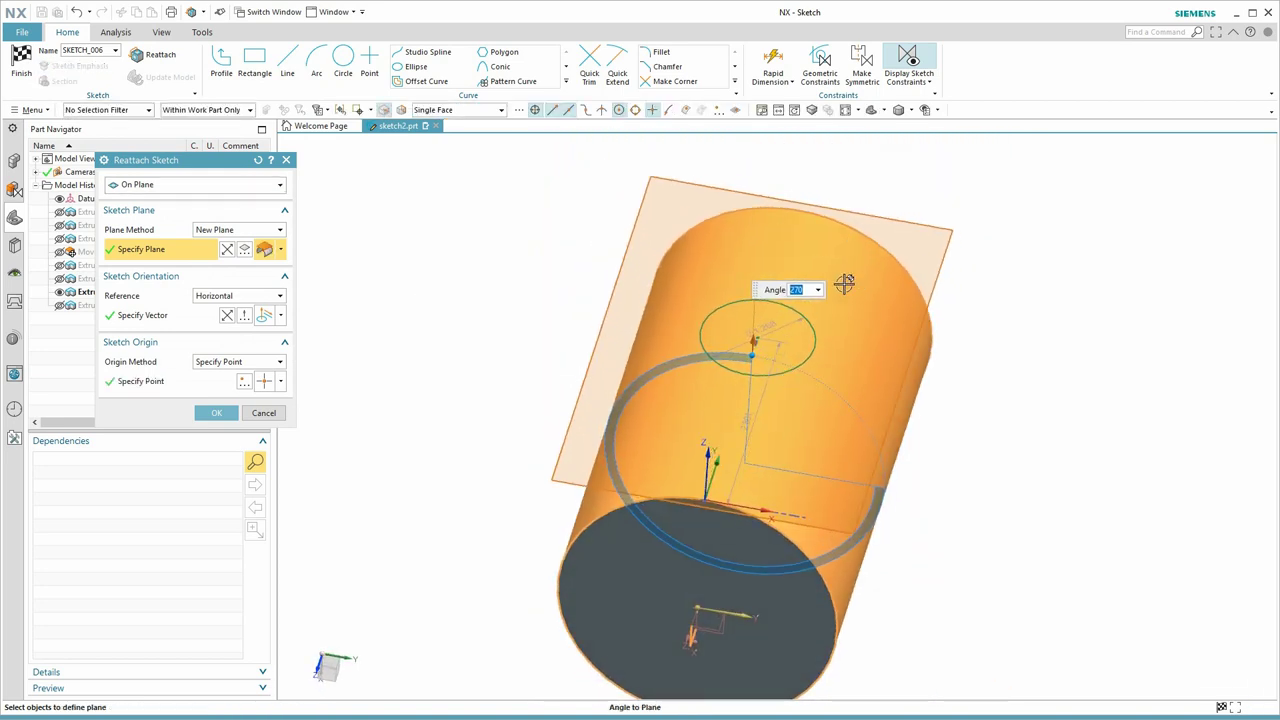
left_click(809, 291)
type("235")
key("Return")
middle_click_drag(704, 258, 411, 363)
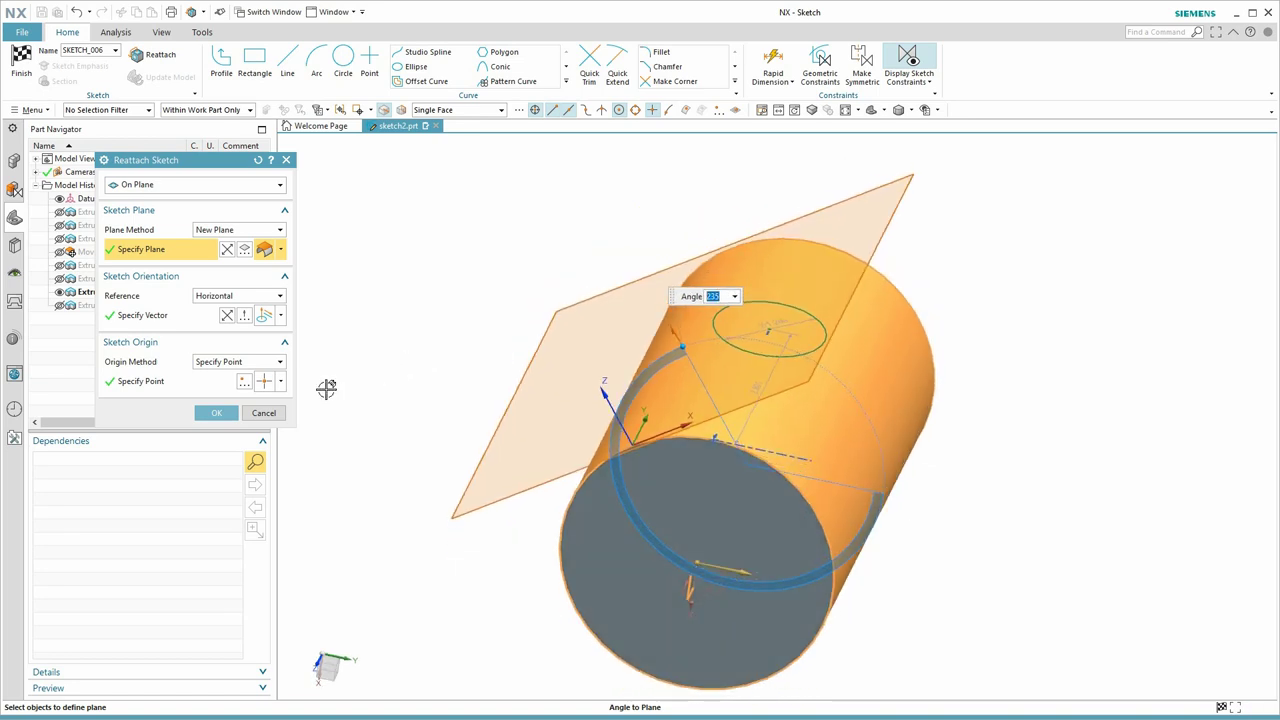
left_click(230, 414)
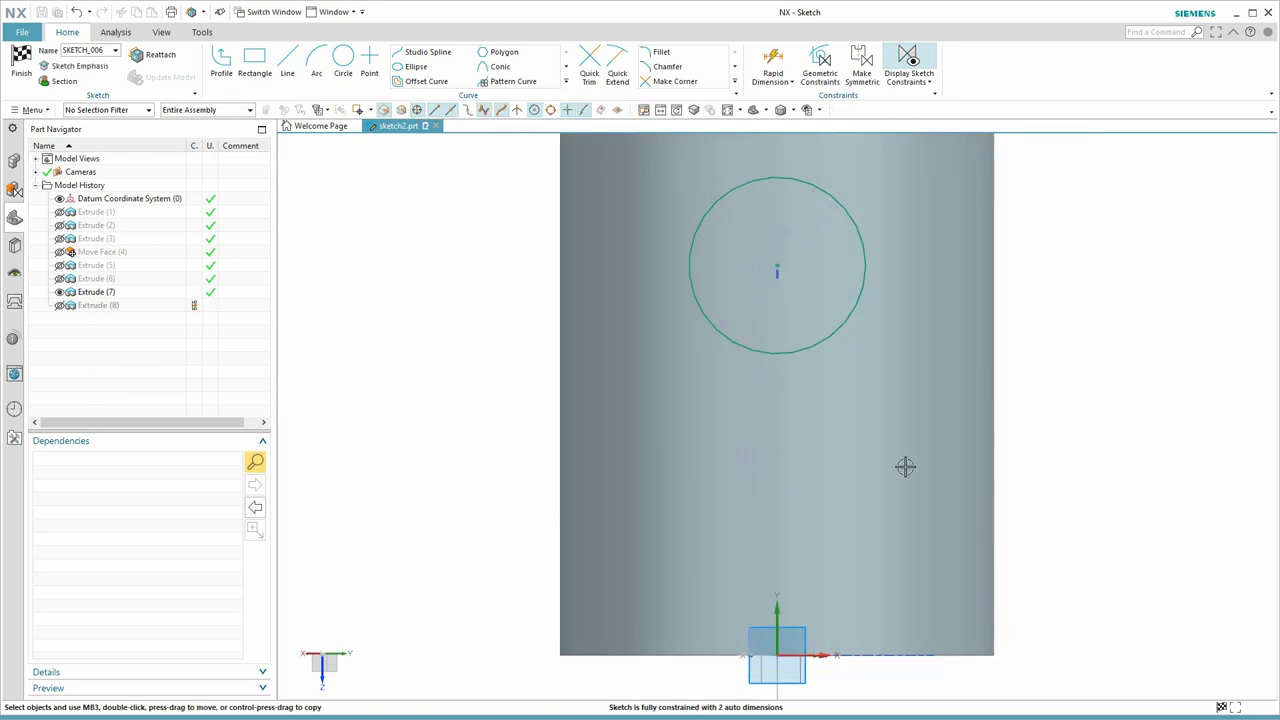
left_click(21, 60)
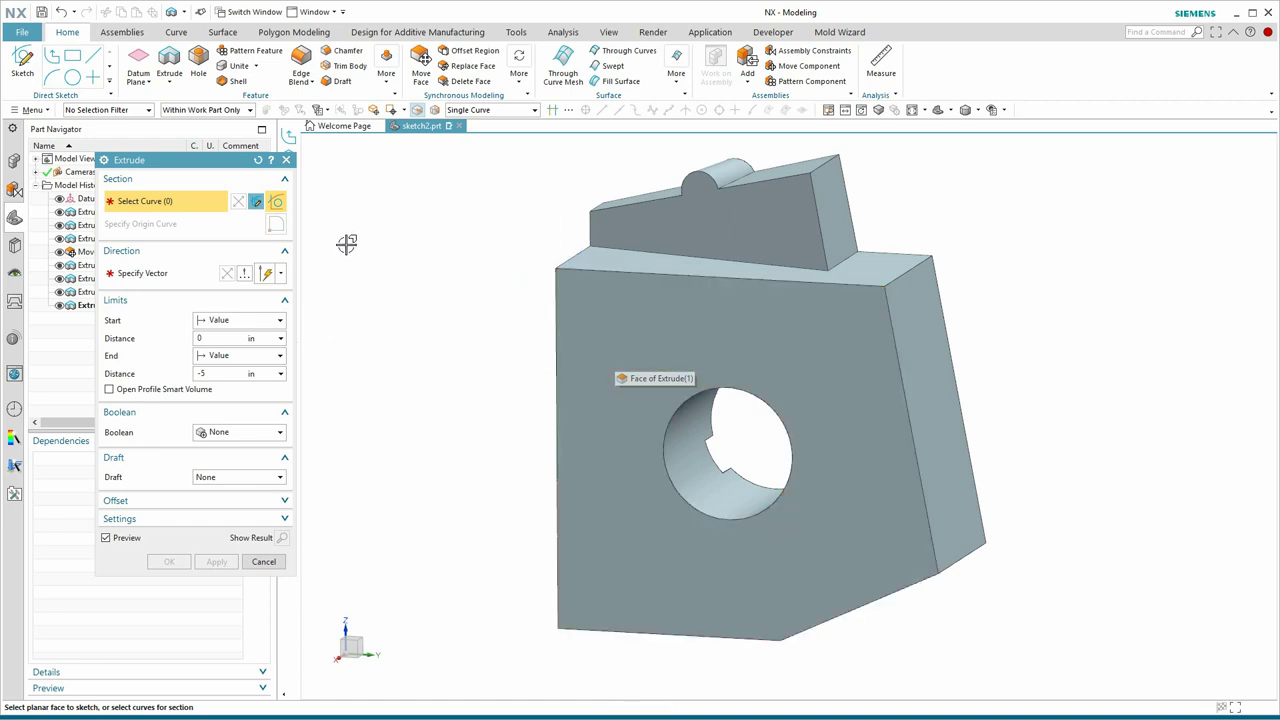
Start a section sketch for a new Extrude, try the Inferred plane method, return to New Plane, and activate vector selection.
left_click(257, 204)
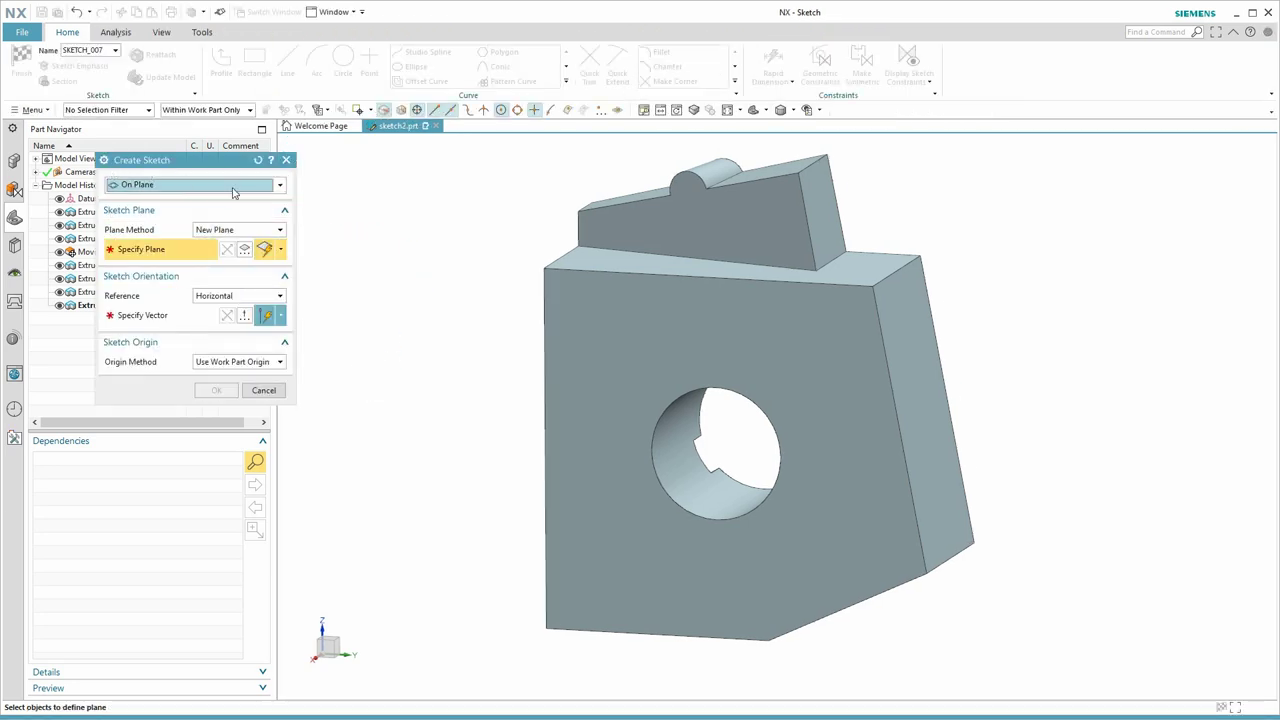
left_click(250, 230)
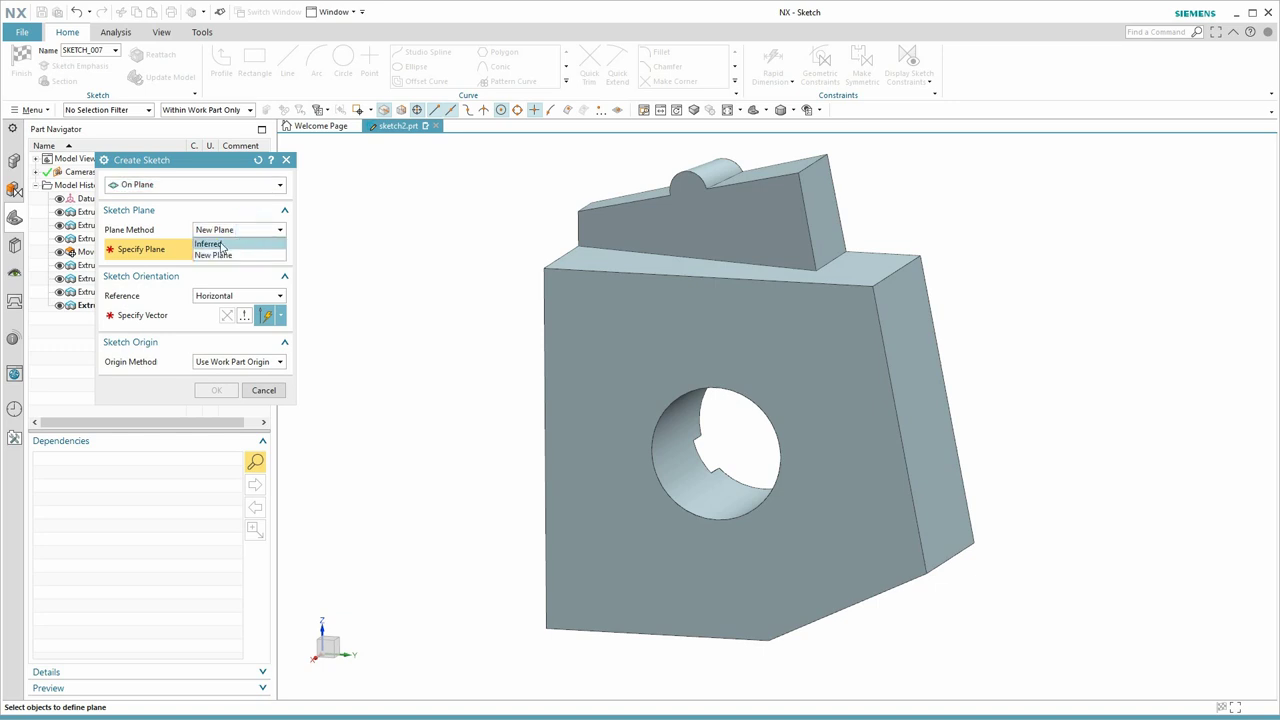
left_click(221, 244)
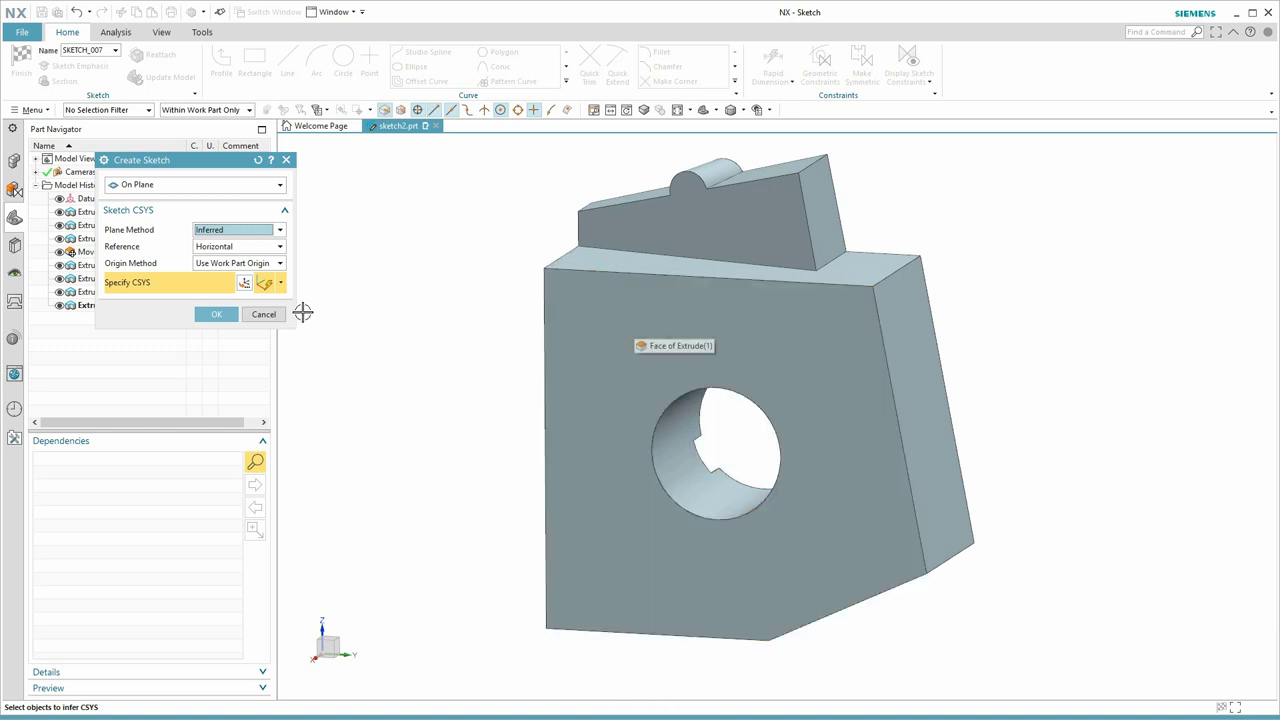
left_click(228, 231)
left_click(223, 251)
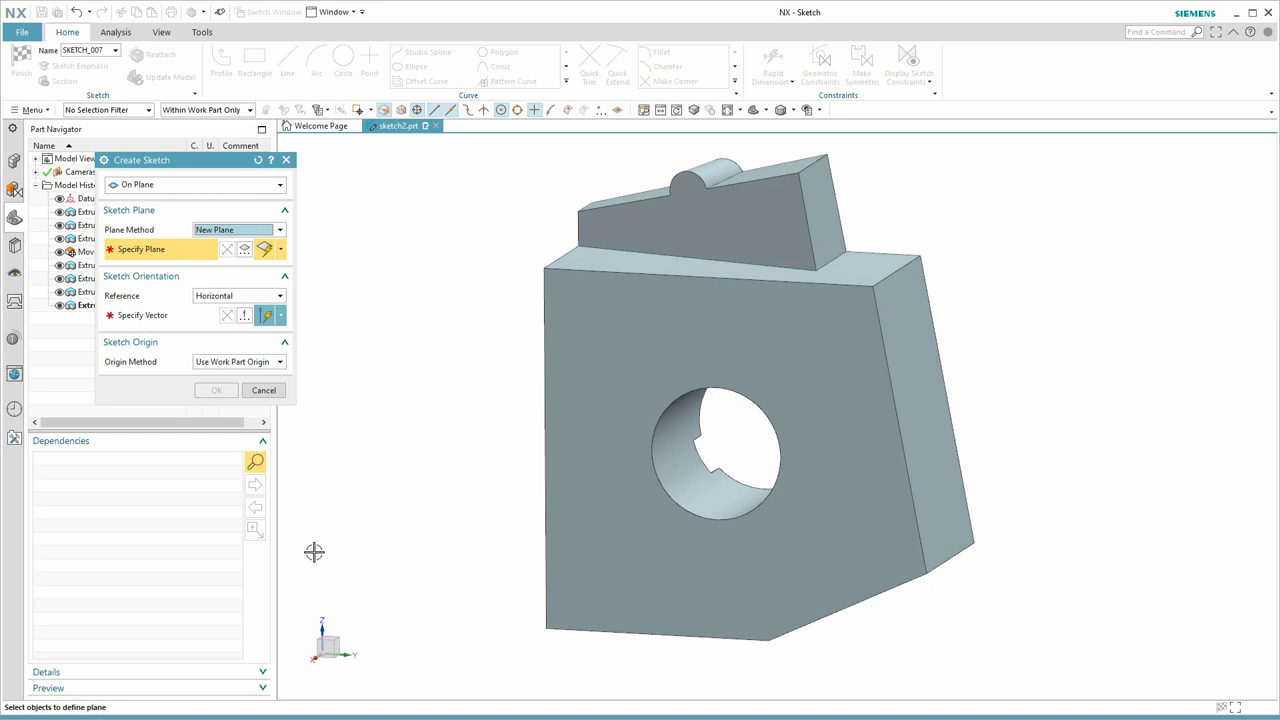
left_click(145, 315)
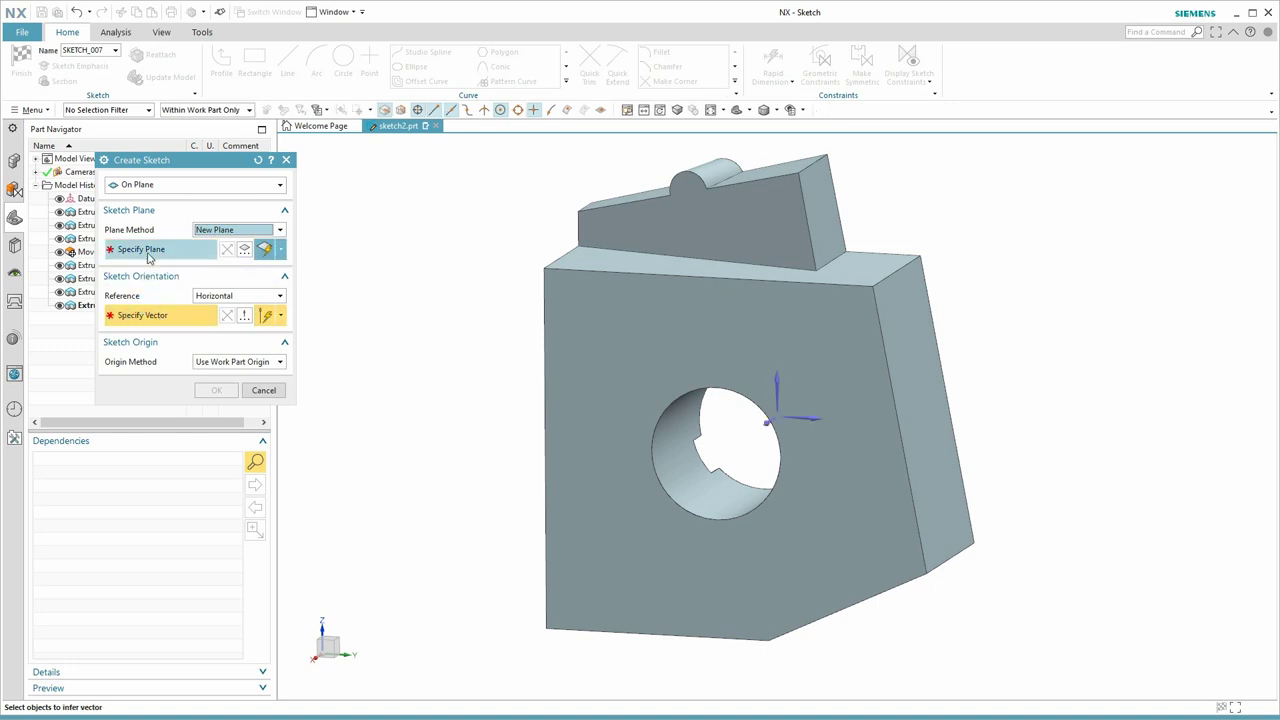